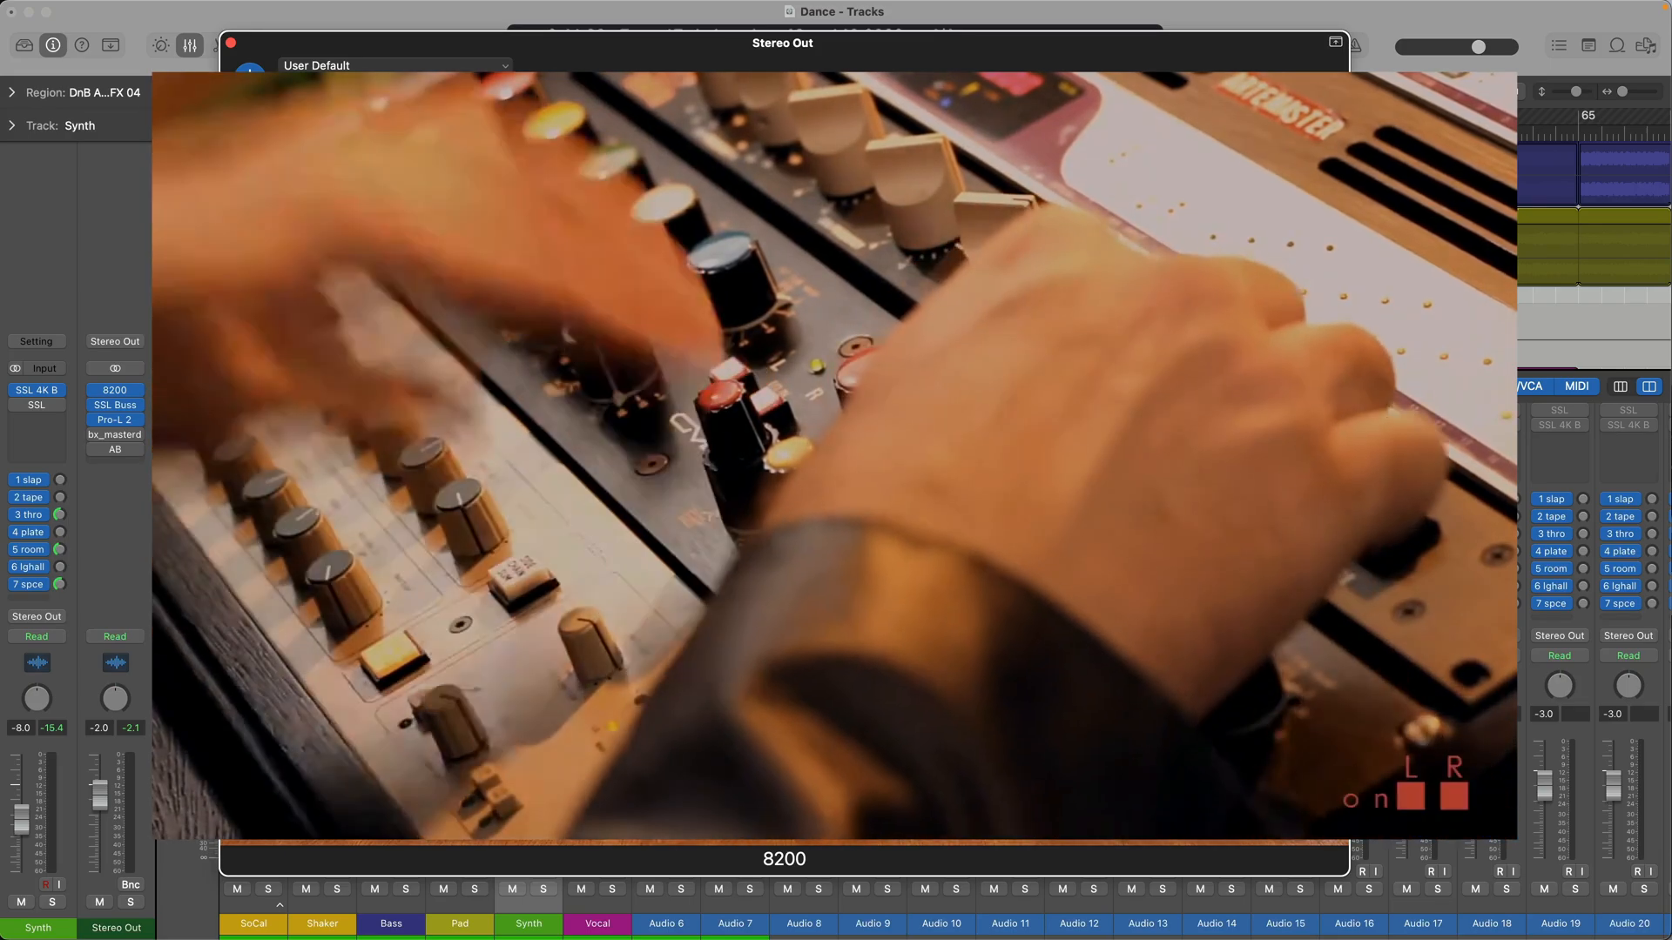
Step: Reposition the Pulsar 8200 window and cycle its visible racks until both the spectrum graph and the EQ controls are shown
{"action": "left_click_drag", "start_coordinate": [1100, 92], "coordinate": [997, 211]}
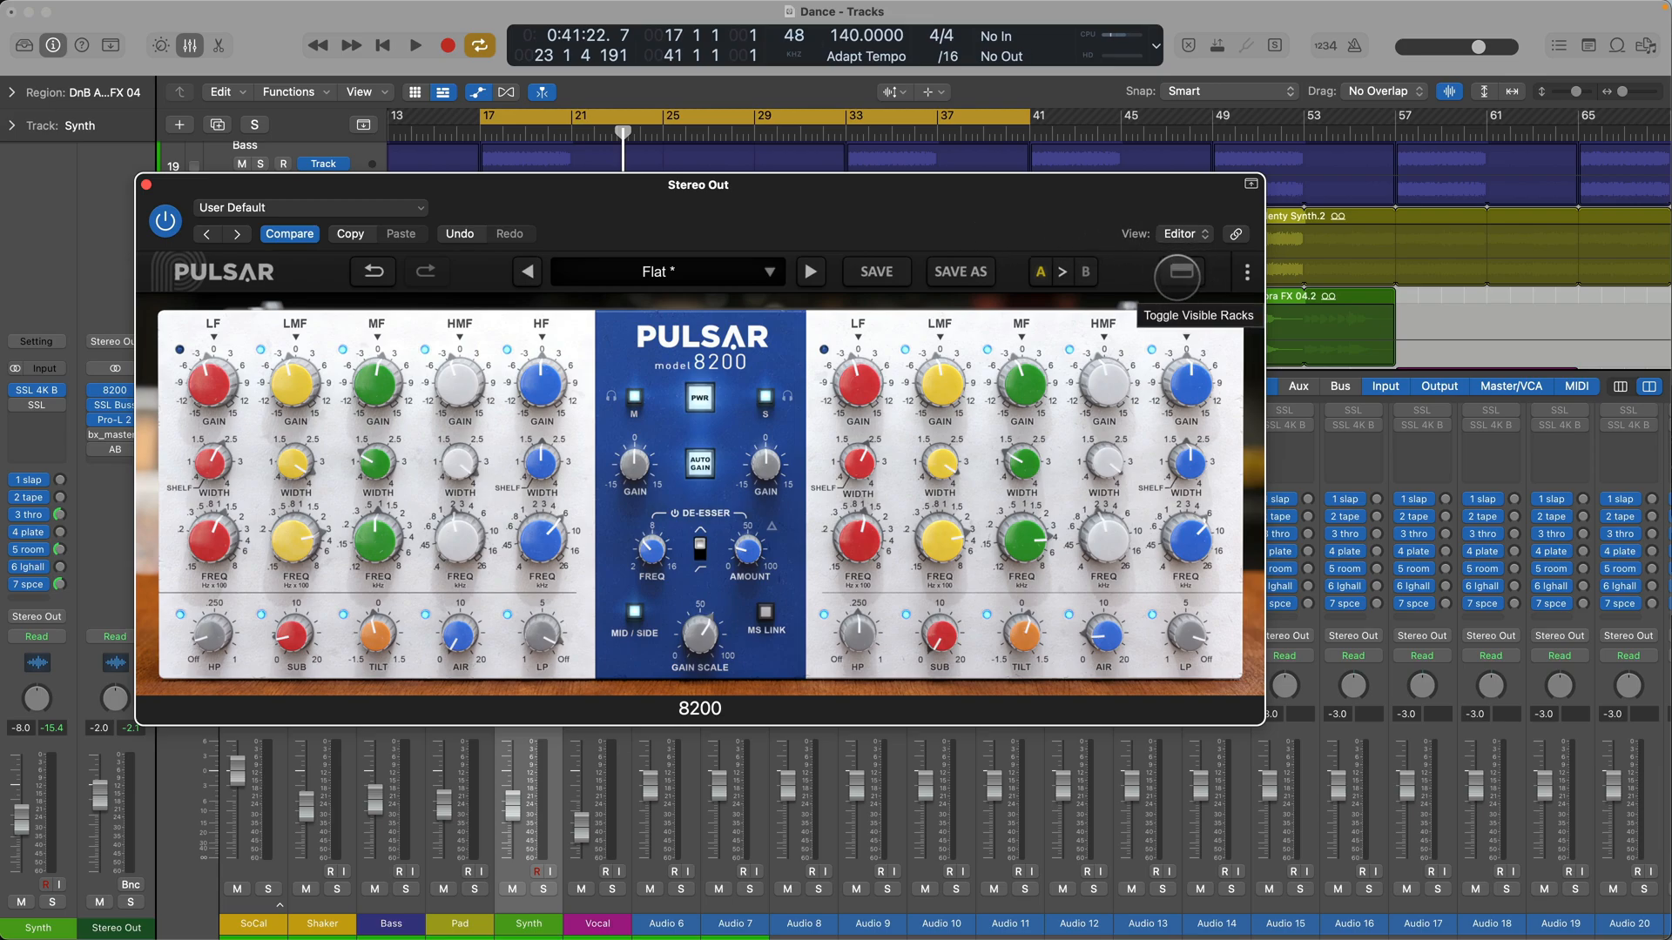
{"action": "left_click", "coordinate": [1181, 274]}
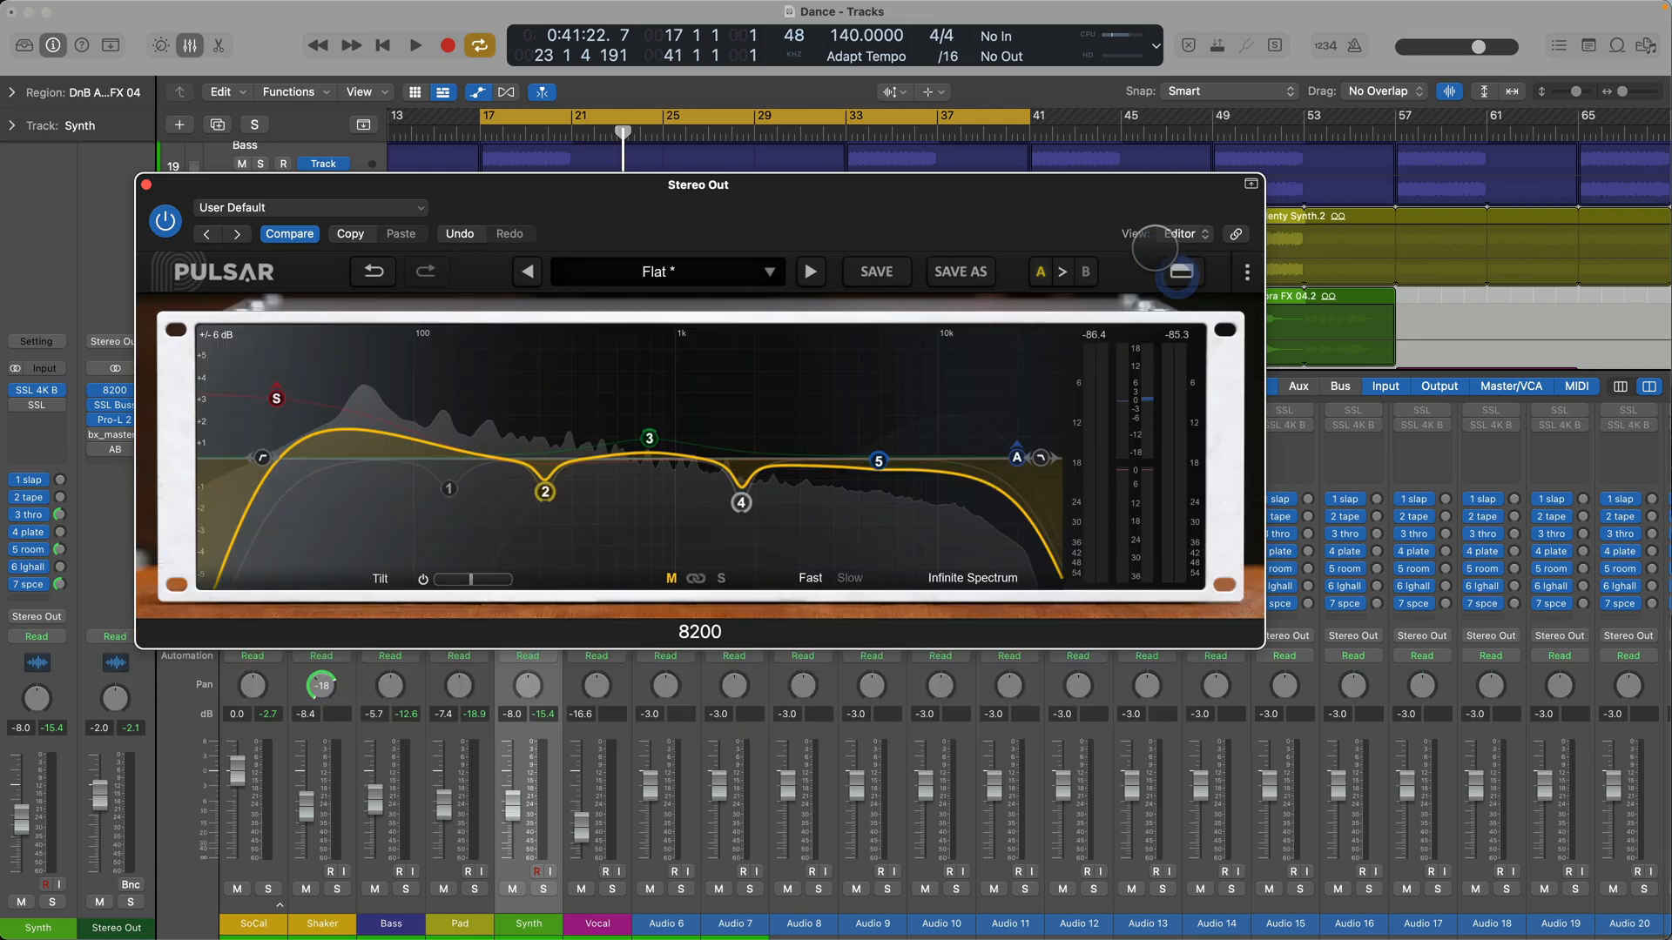
{"action": "left_click", "coordinate": [1185, 275]}
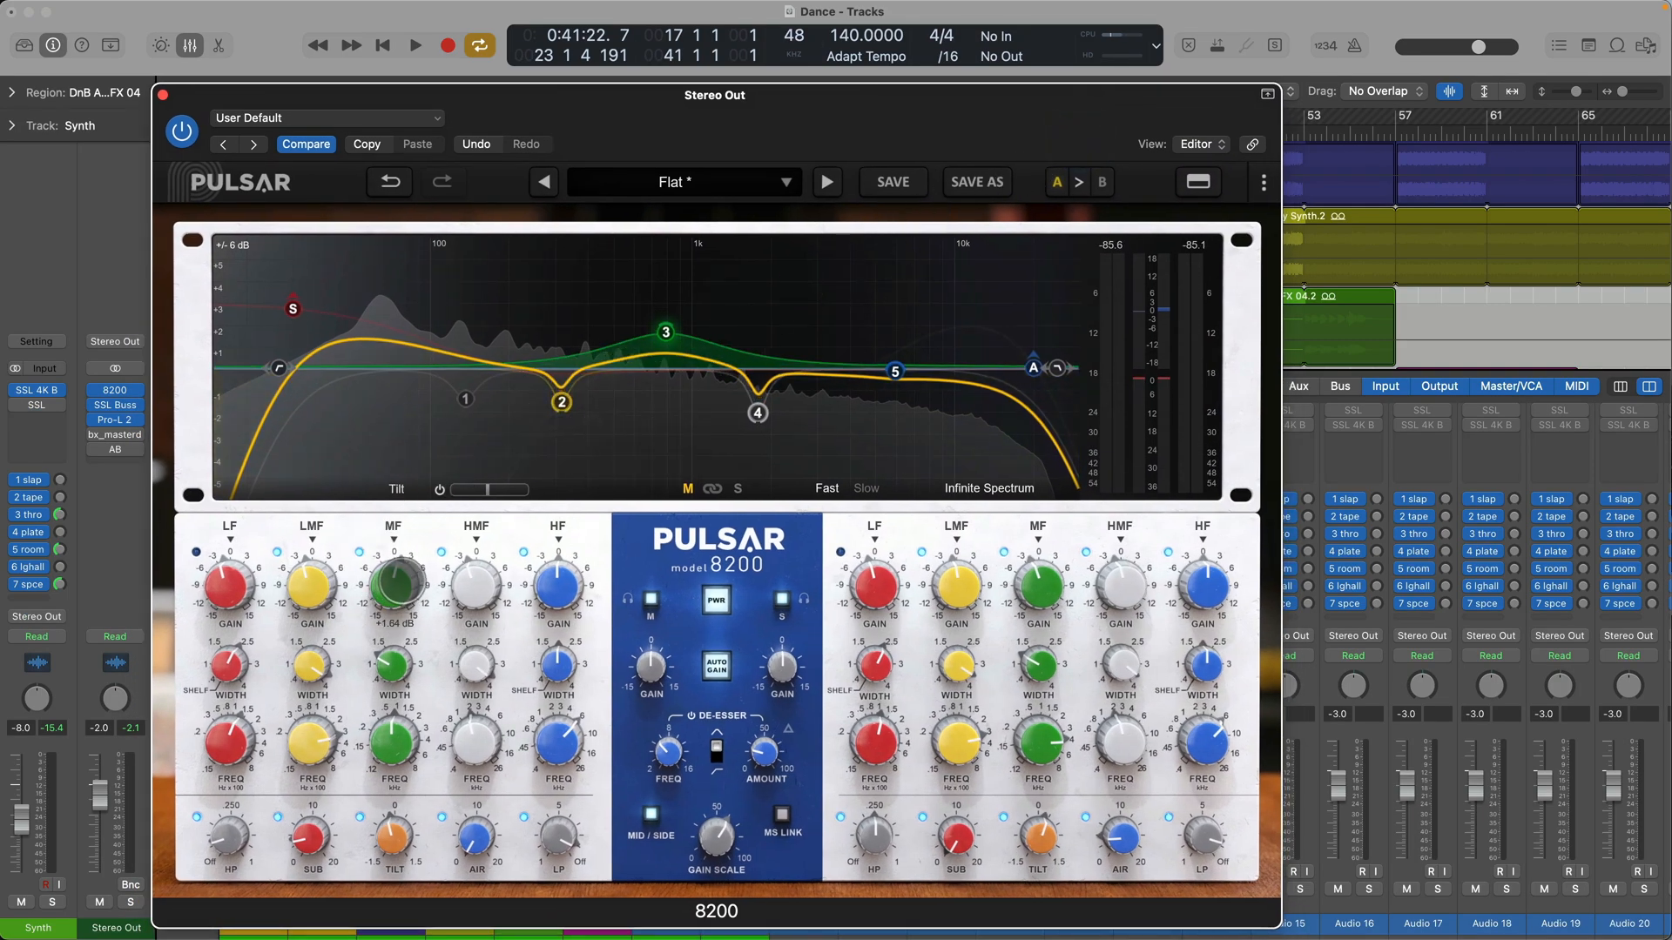
Step: Set the mid channel's MF gain to about +1.64 dB and adjust that band's width
{"action": "mouse_move", "coordinate": [395, 592]}
{"action": "left_mouse_down"}
{"action": "mouse_move", "coordinate": [419, 573]}
{"action": "mouse_move", "coordinate": [402, 585]}
{"action": "left_mouse_up"}
{"action": "mouse_move", "coordinate": [394, 661]}
{"action": "left_mouse_down"}
{"action": "mouse_move", "coordinate": [414, 614]}
{"action": "mouse_move", "coordinate": [400, 640]}
{"action": "left_mouse_up"}
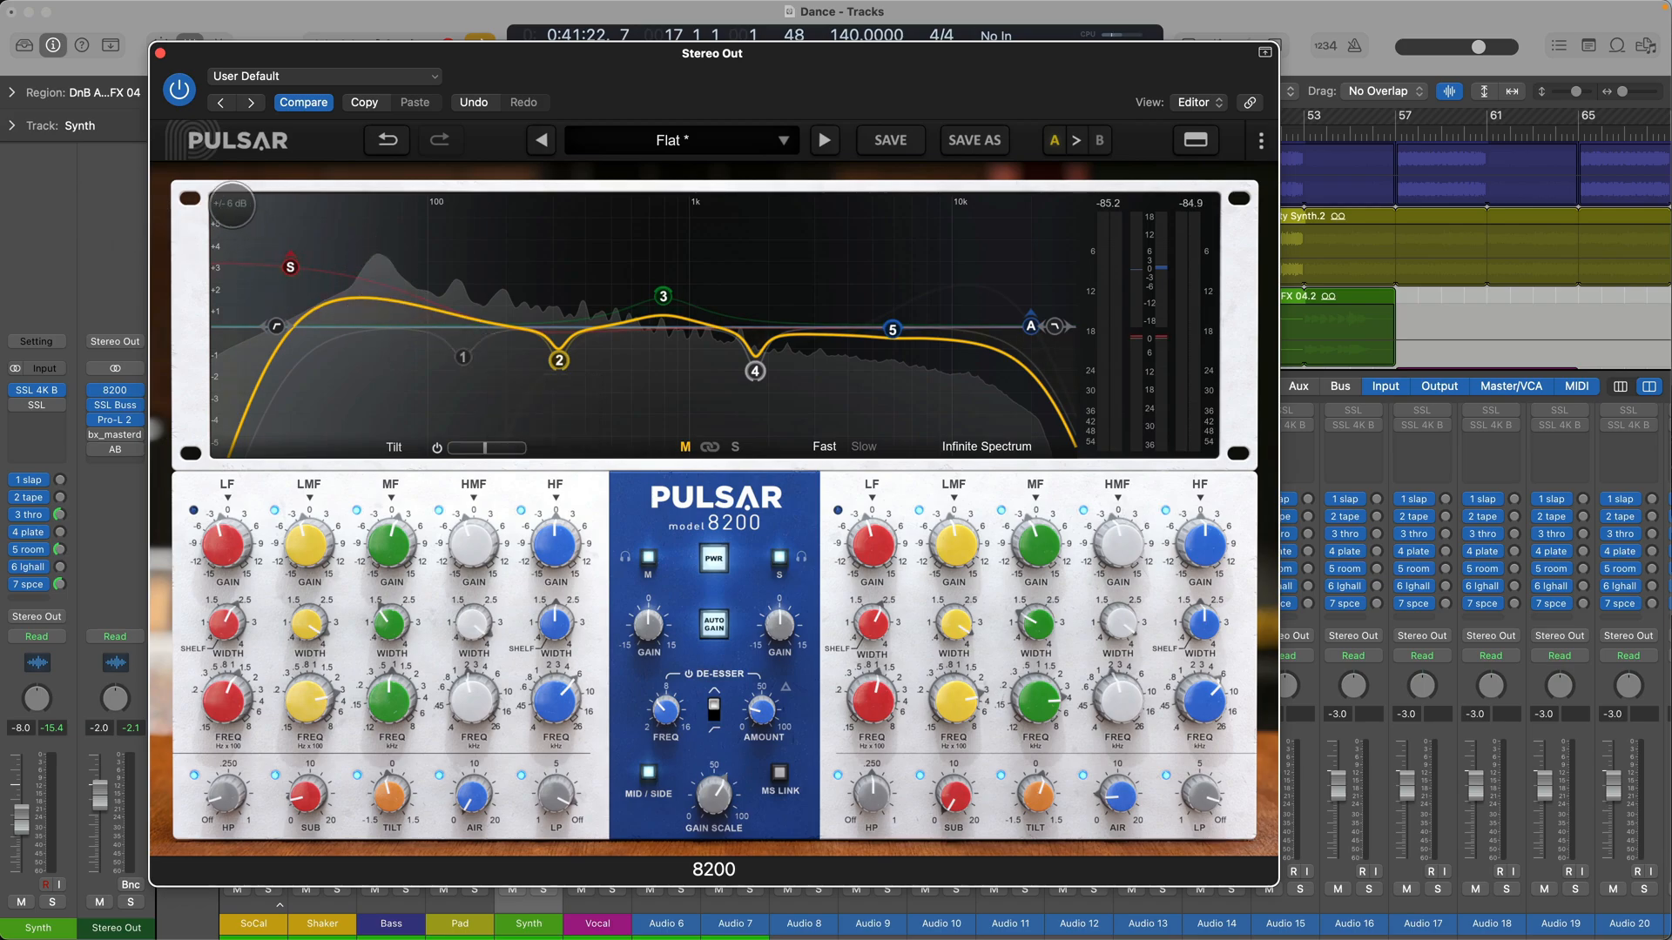
Step: Try the +/- 12 dB range on the EQ graph and return it to +/- 6 dB
{"action": "left_click", "coordinate": [231, 203]}
{"action": "left_click", "coordinate": [252, 294]}
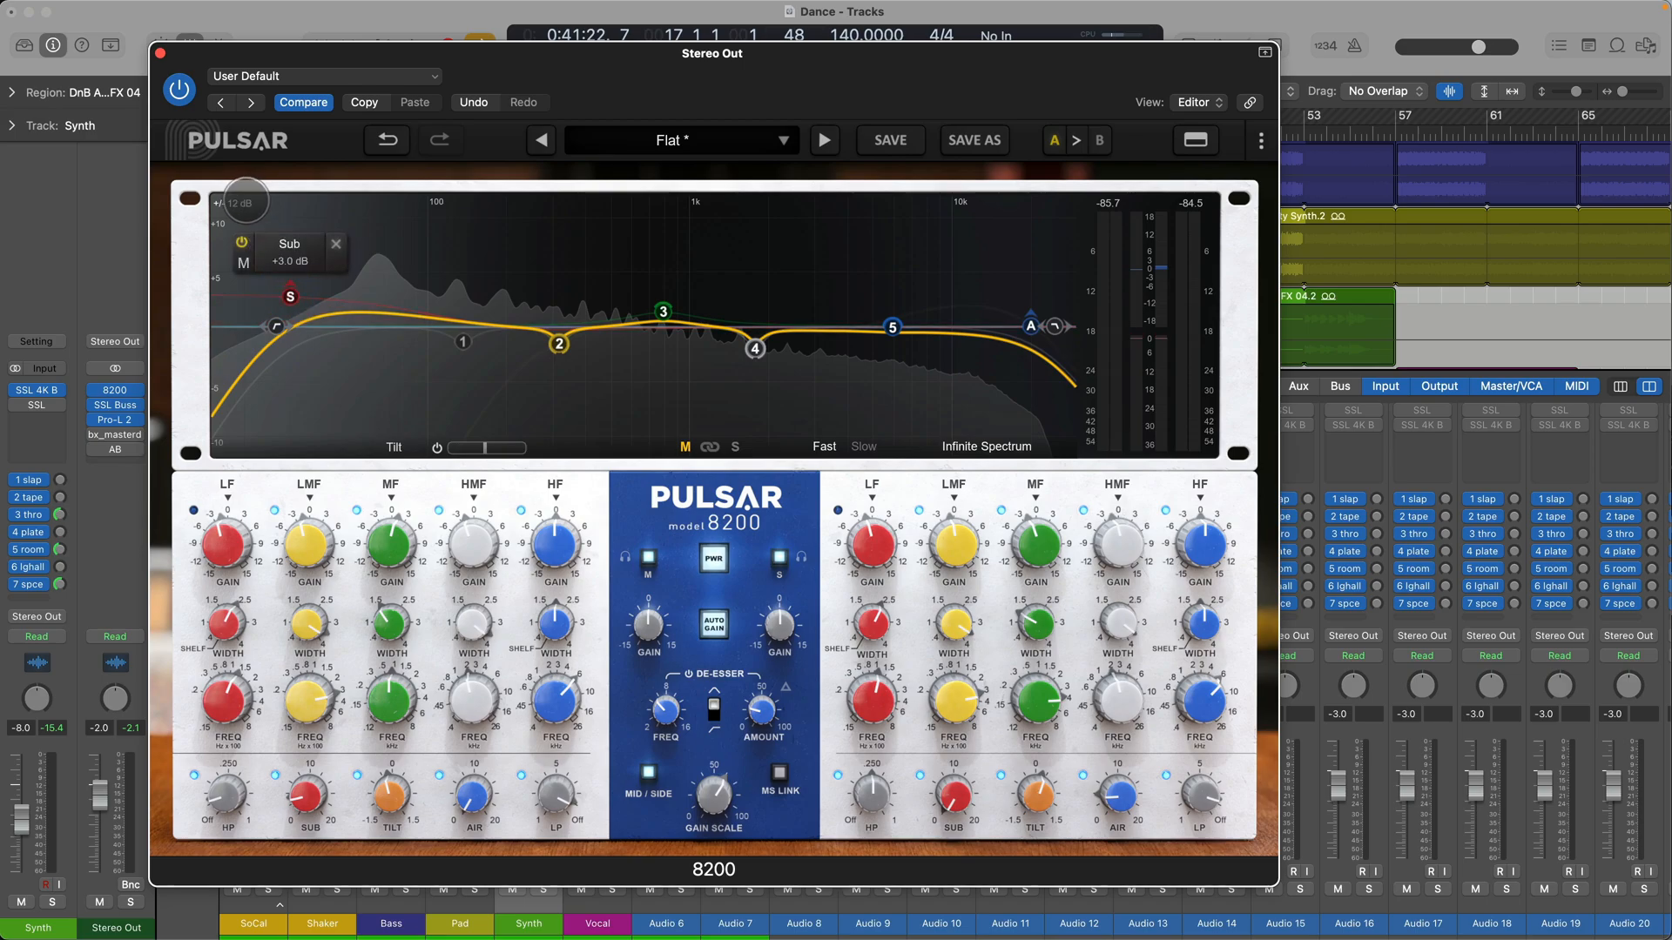
{"action": "left_click", "coordinate": [245, 201]}
{"action": "left_click", "coordinate": [251, 272]}
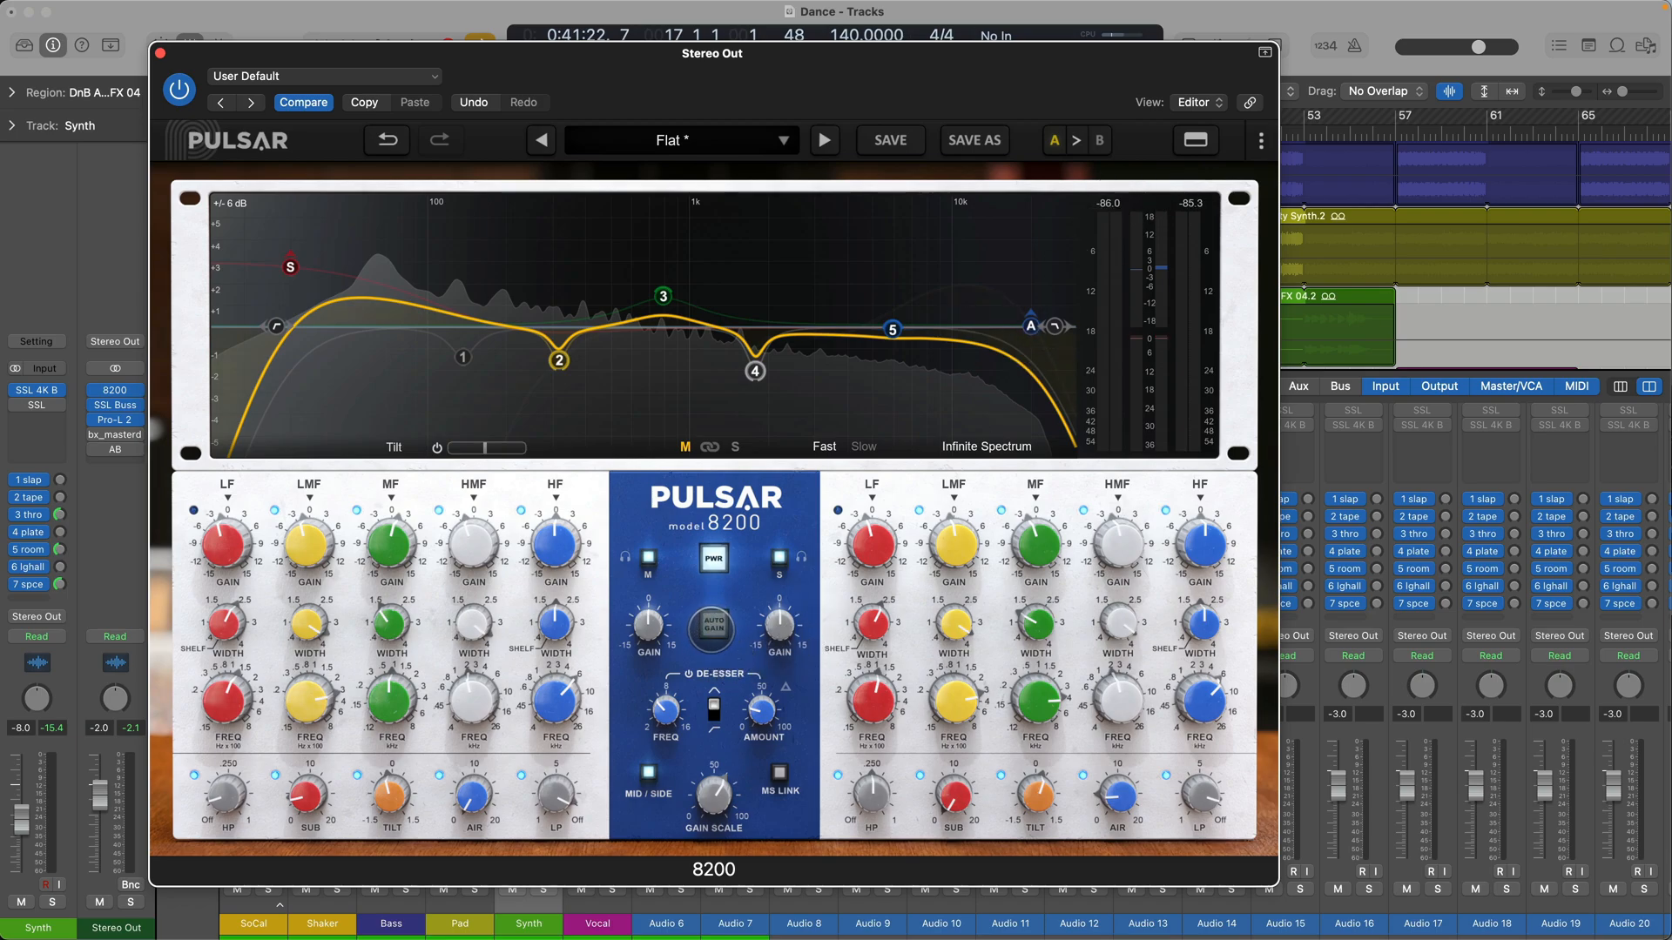
Step: Toggle Infinite Spectrum off and on, and try the Slow analyzer speed before returning to Fast
{"action": "left_click", "coordinate": [714, 629]}
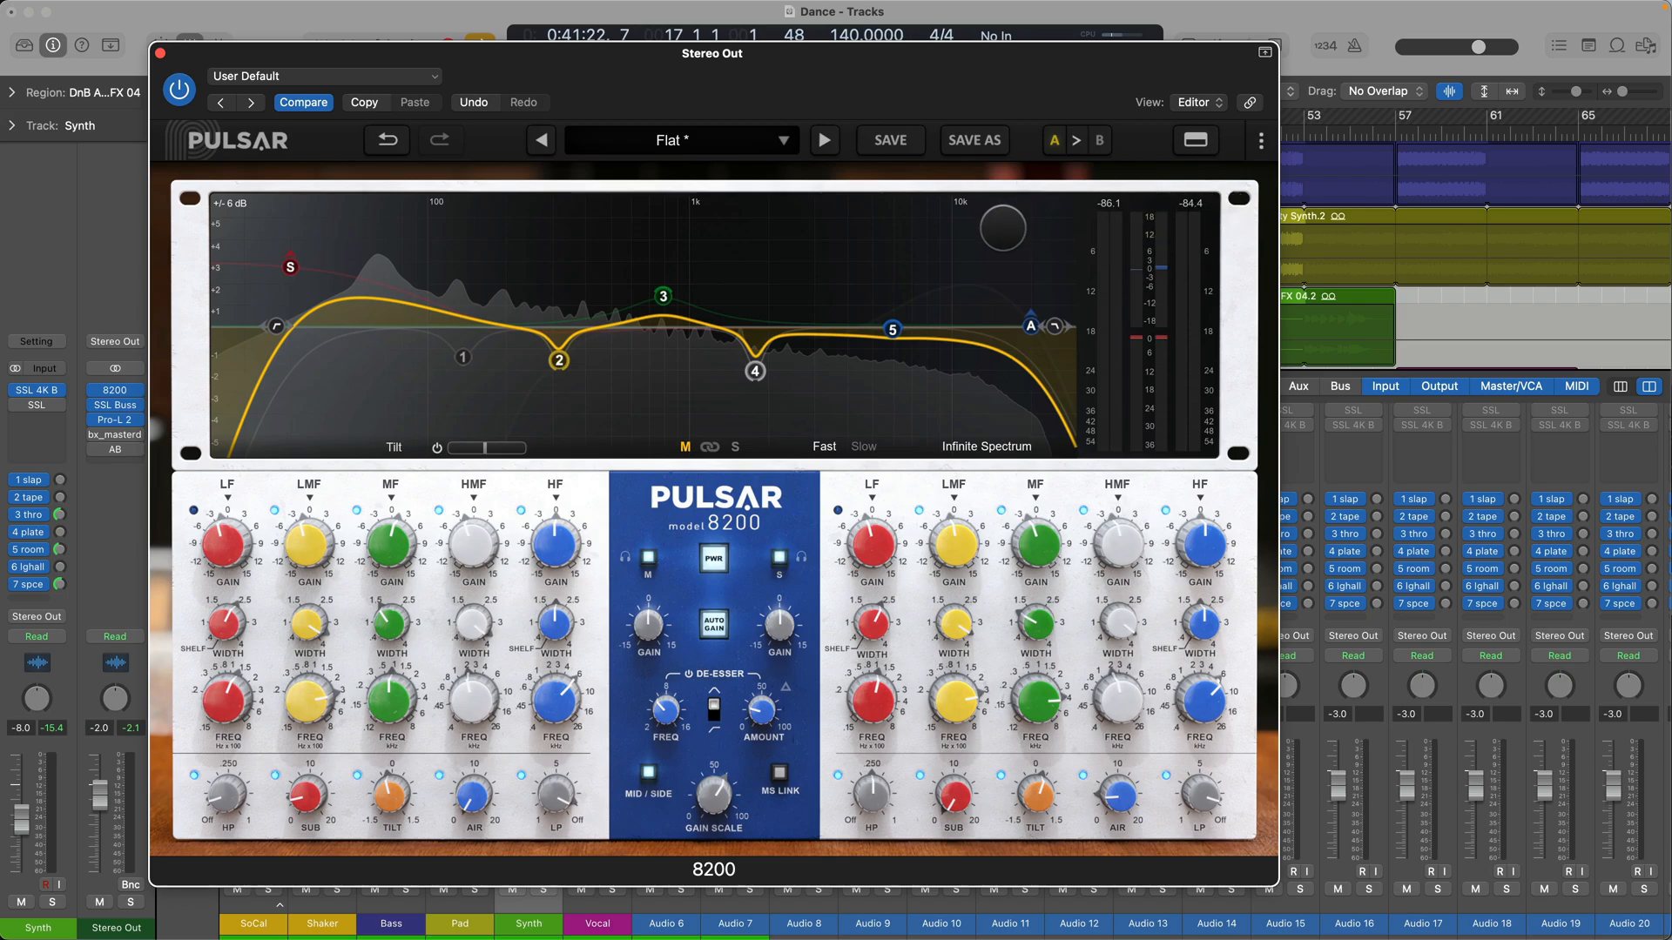
{"action": "left_click", "coordinate": [976, 449]}
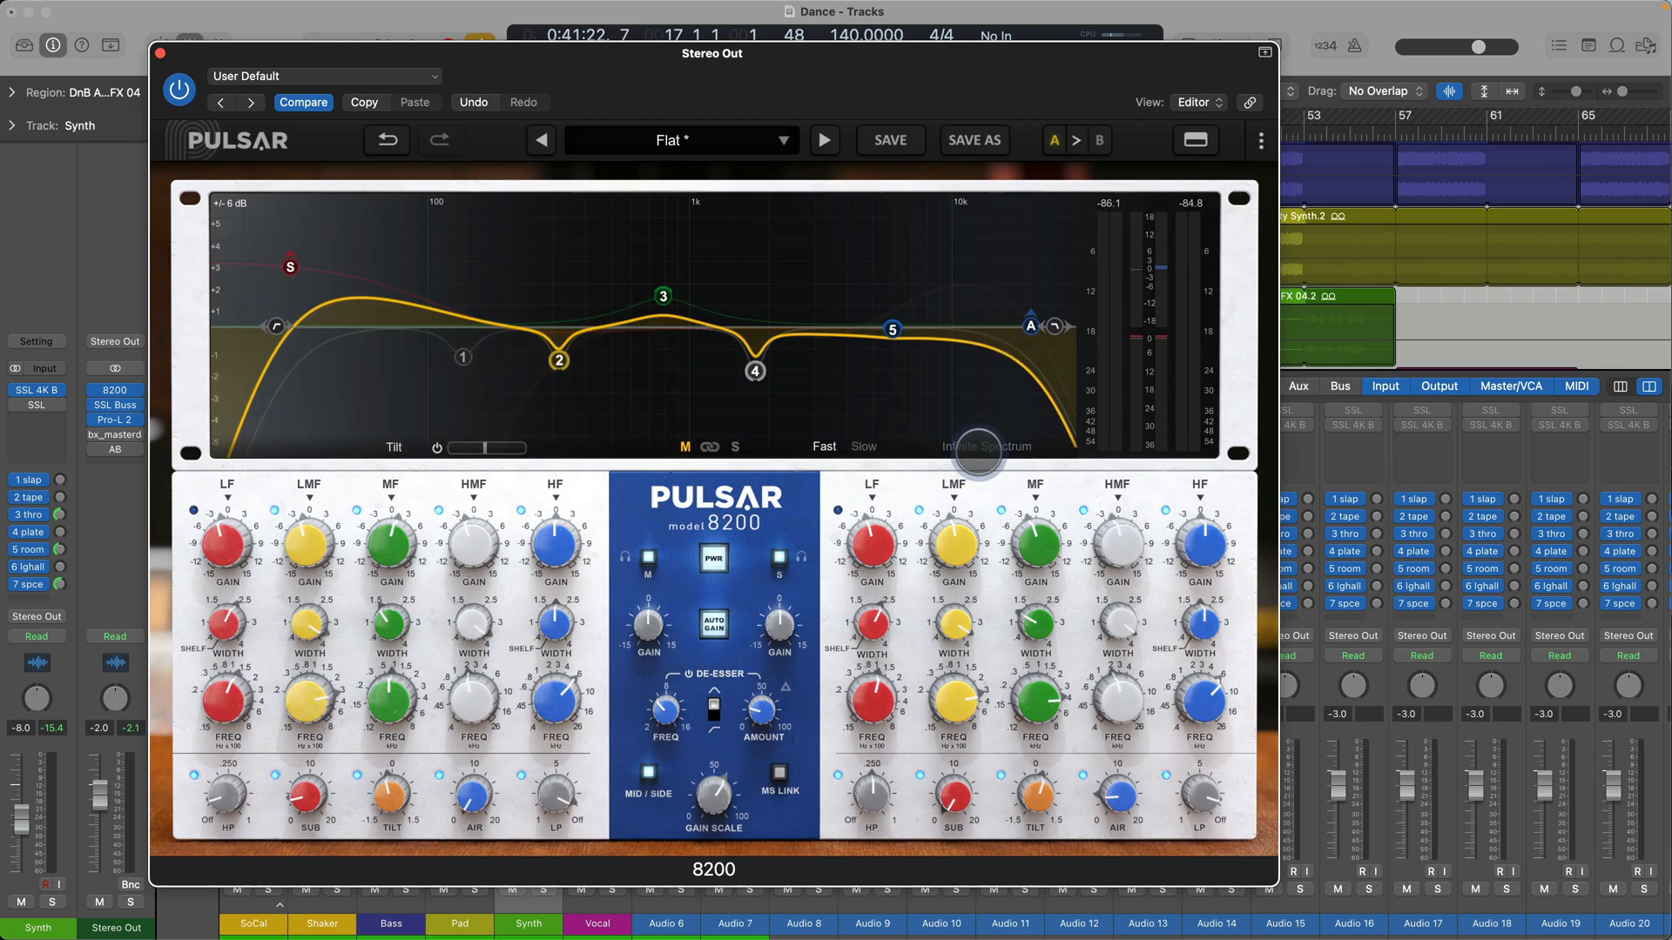
{"action": "left_click", "coordinate": [976, 449]}
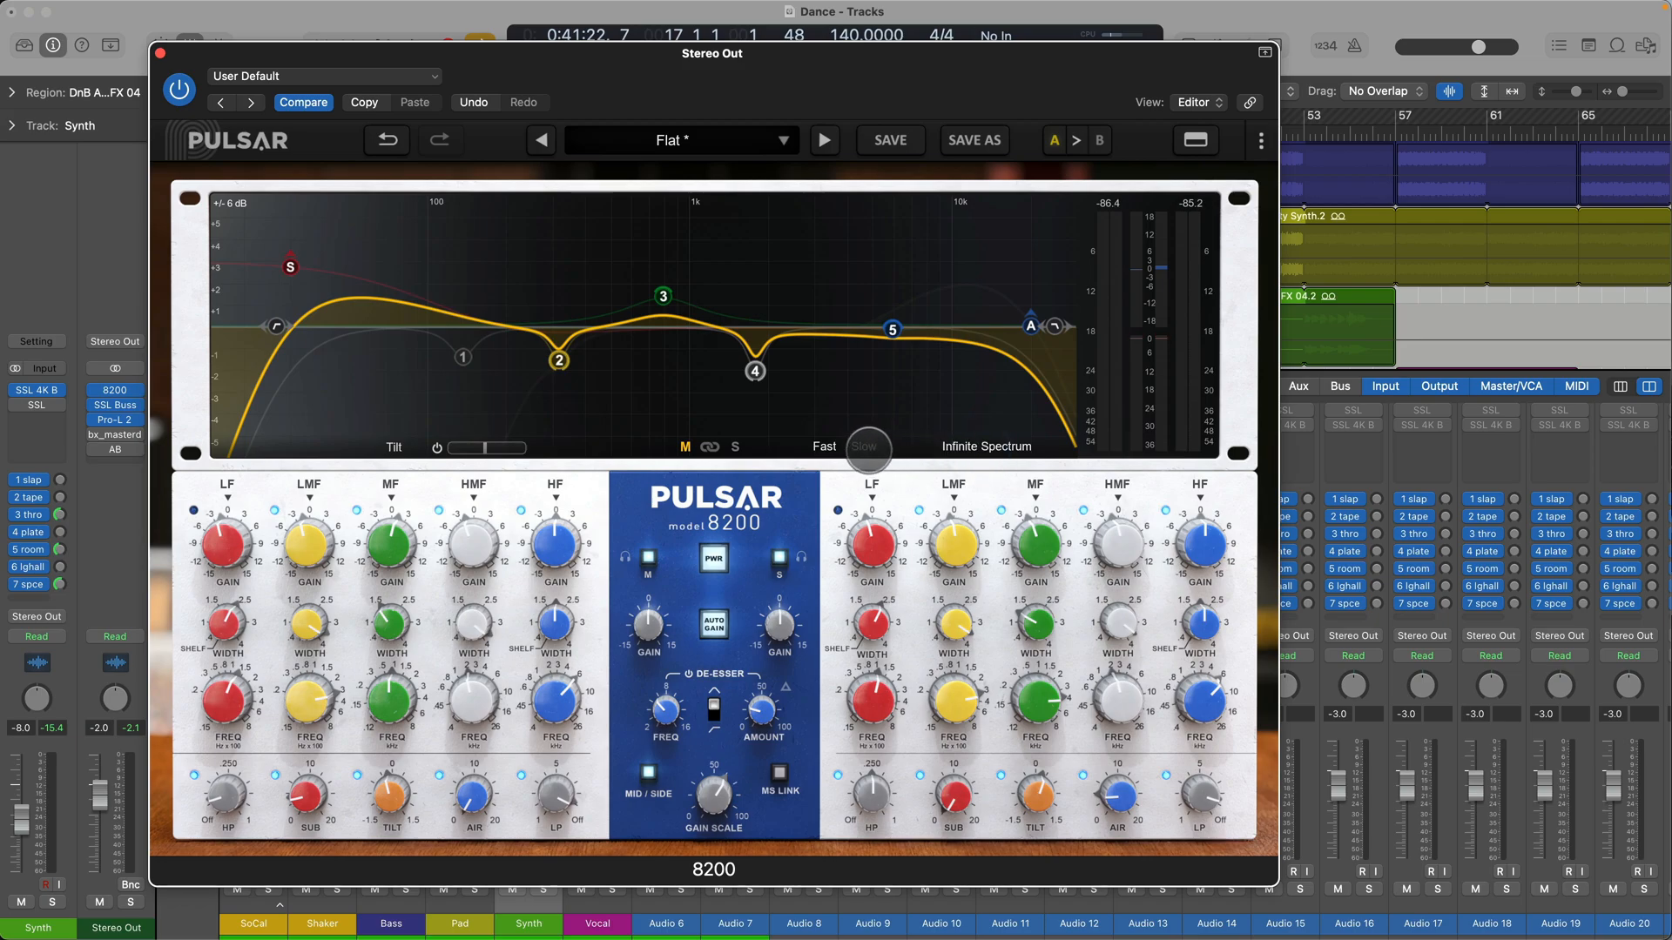
{"action": "left_click", "coordinate": [862, 448]}
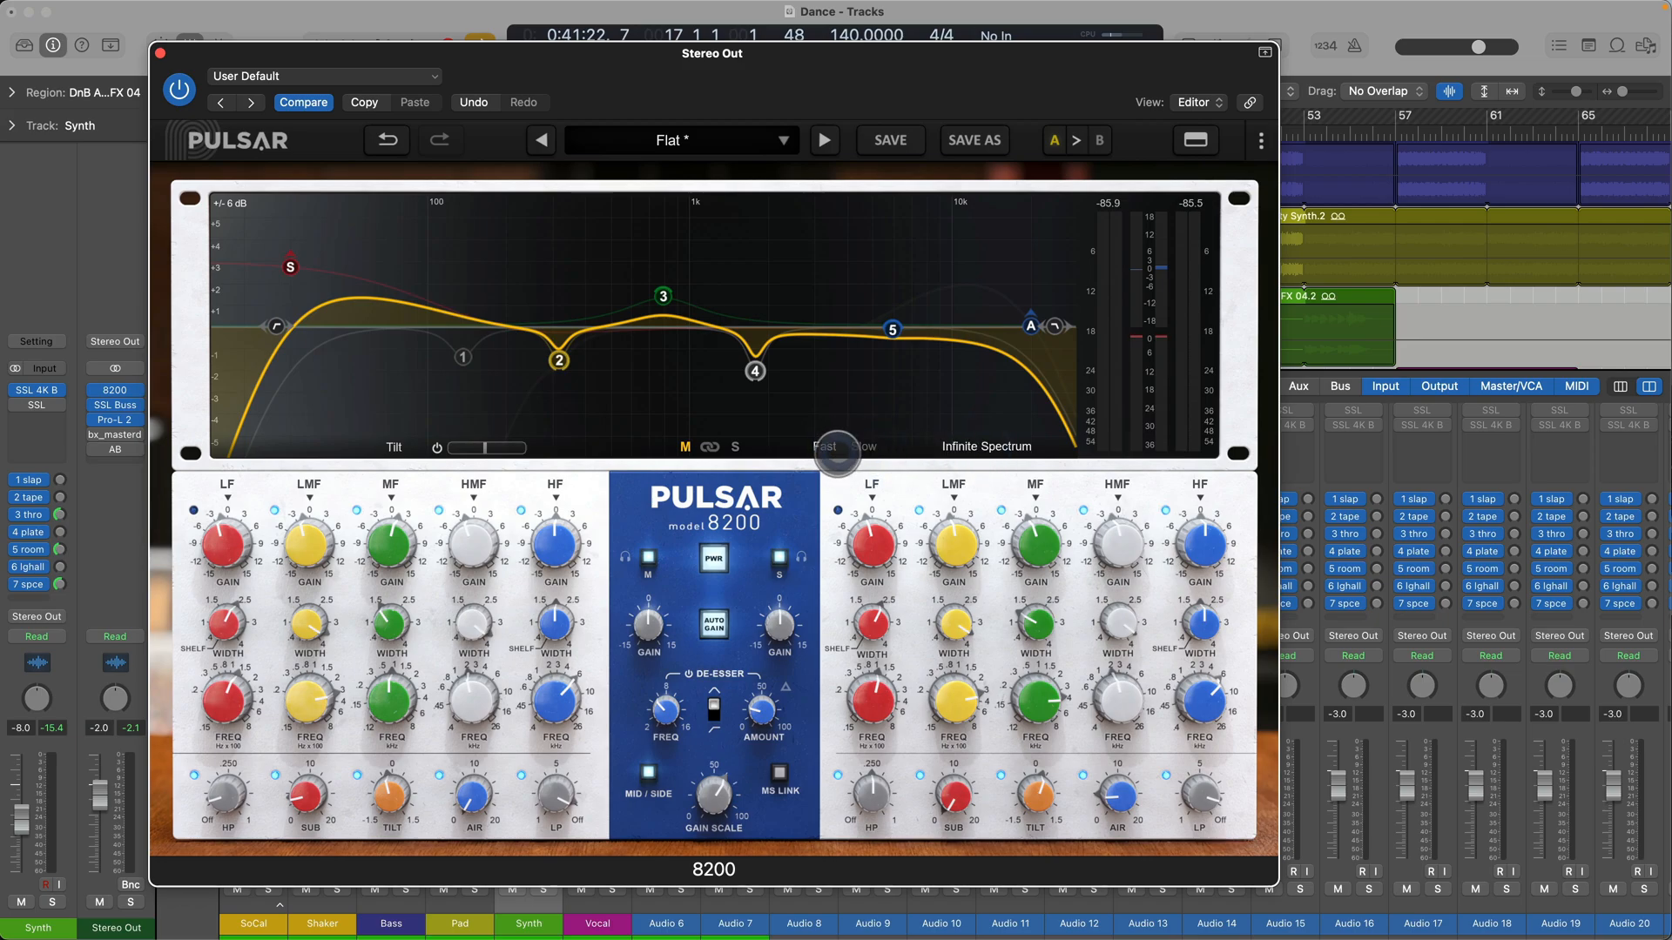
{"action": "left_click", "coordinate": [836, 444]}
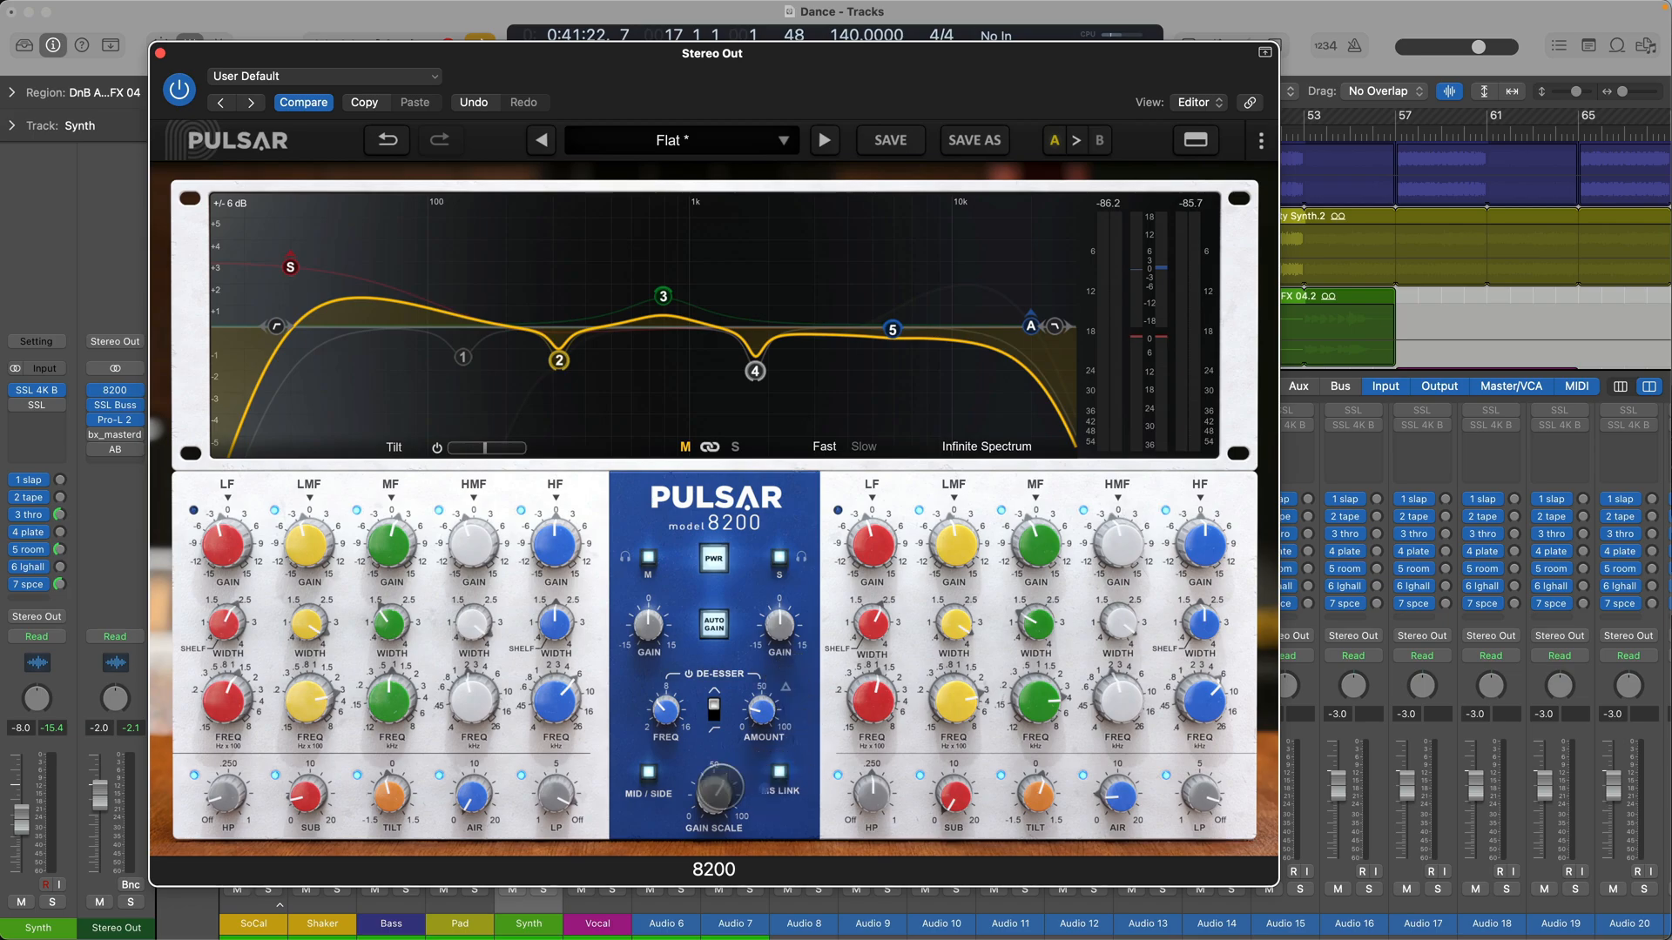
Step: Switch the EQ from mid/side to left/right processing and back to mid/side
{"action": "left_click", "coordinate": [648, 773]}
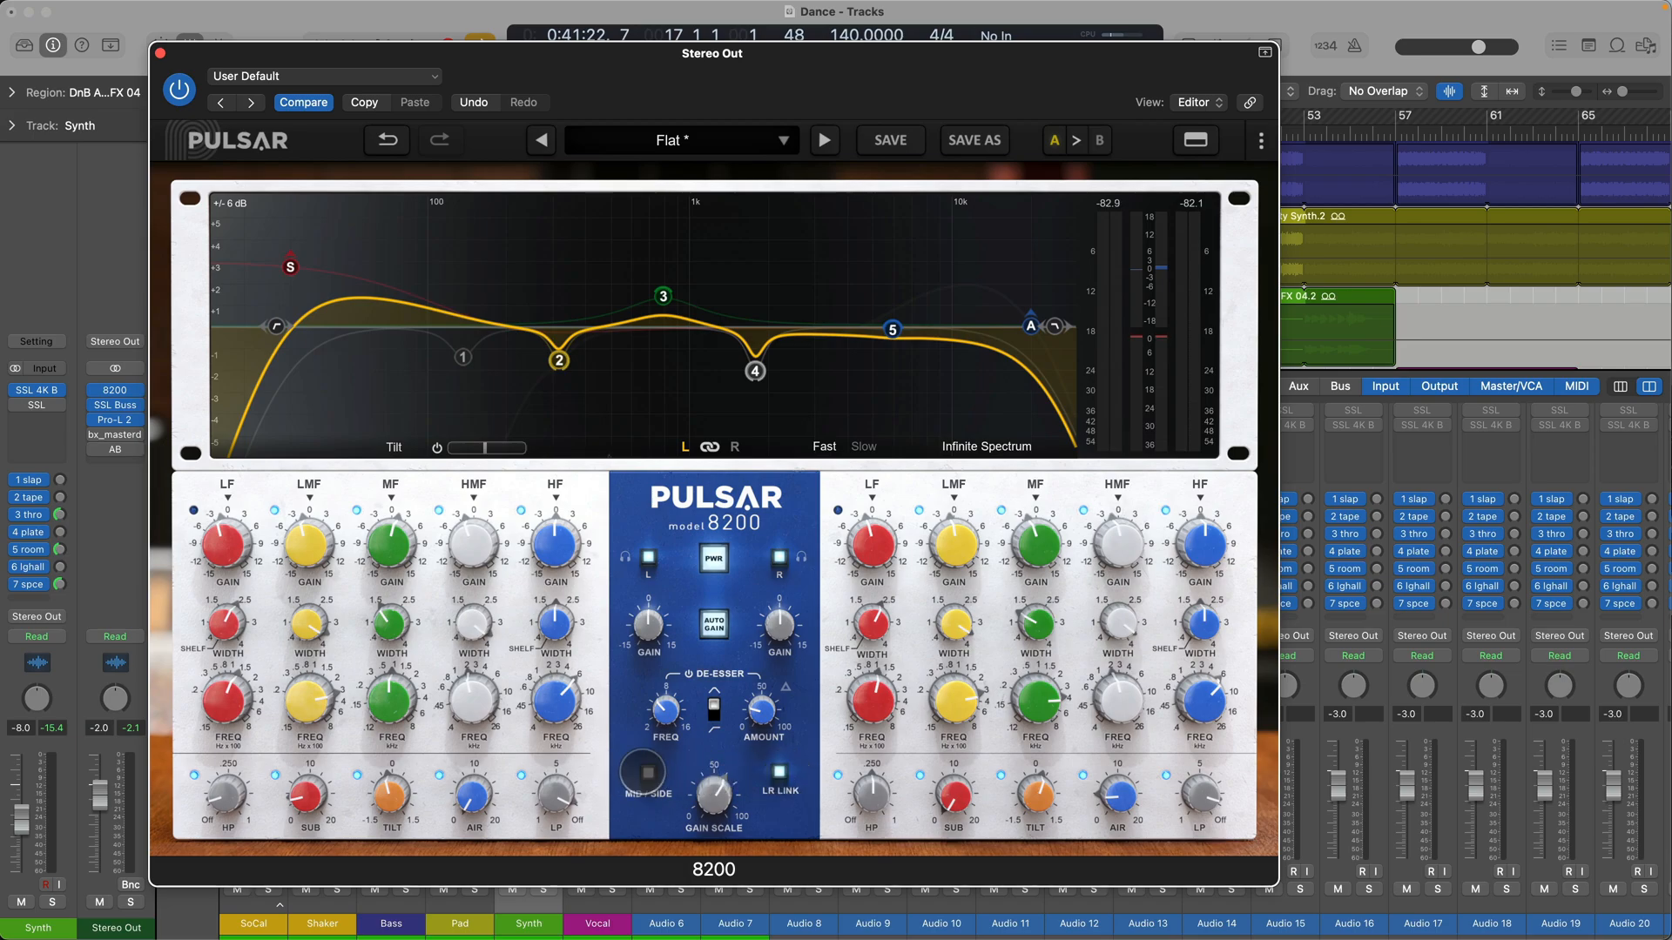
{"action": "left_click", "coordinate": [648, 772]}
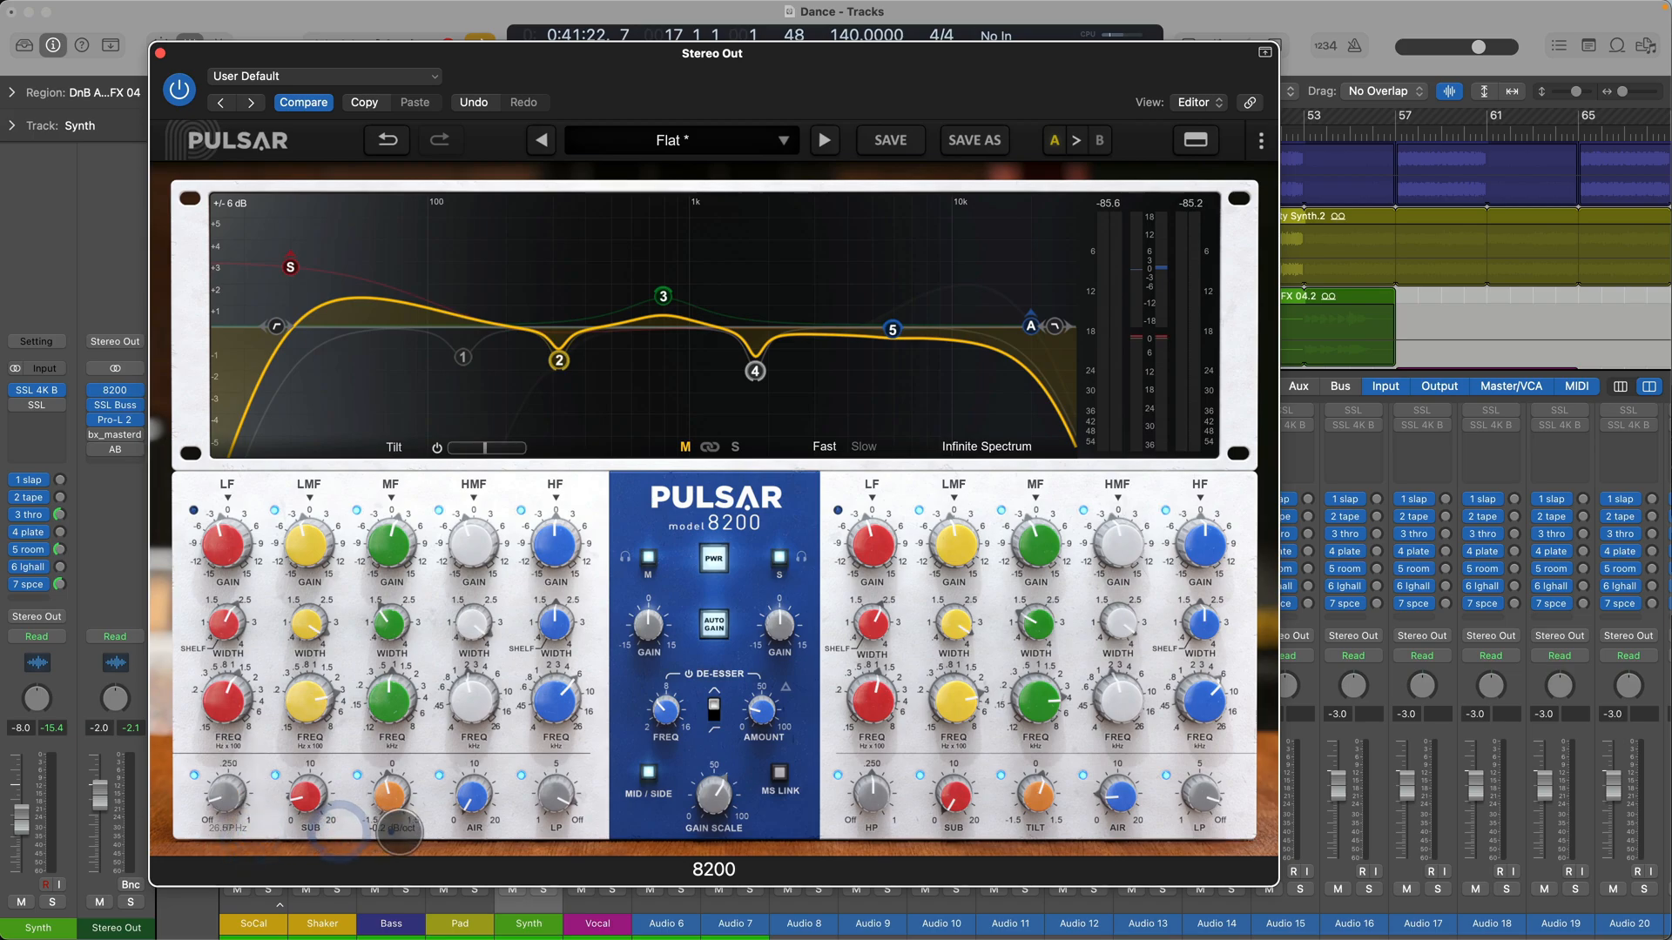
Step: Try an extreme Air boost on the mid channel and bring it down to a moderate boost
{"action": "left_click", "coordinate": [498, 823]}
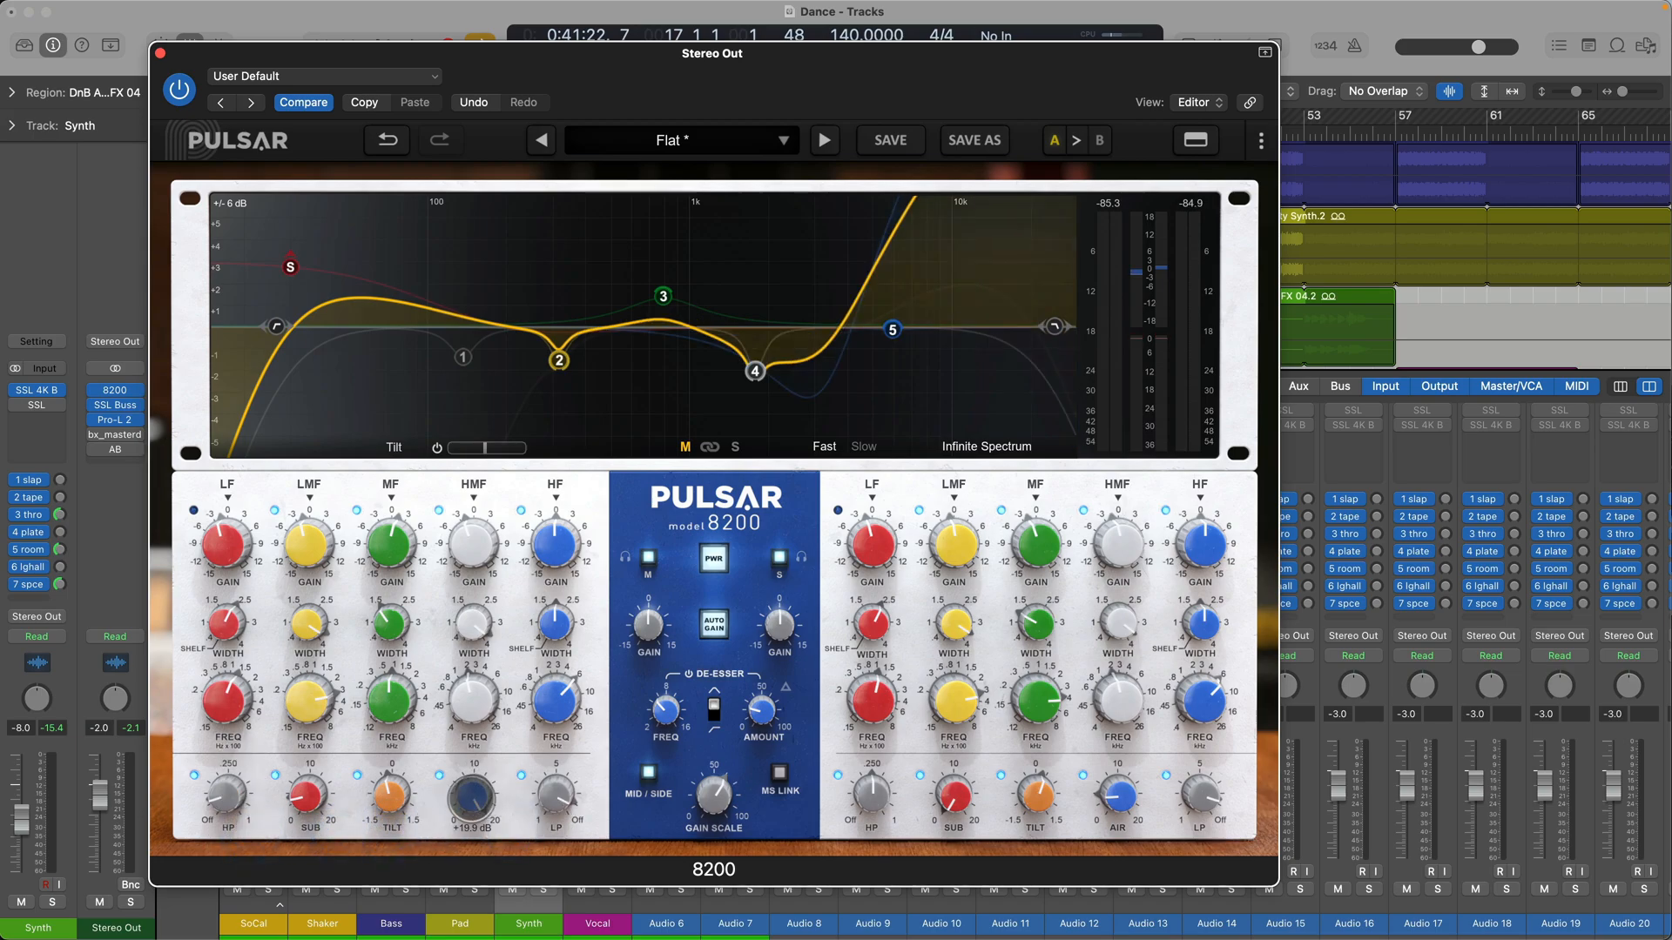
{"action": "left_click_drag", "start_coordinate": [471, 796], "coordinate": [426, 927]}
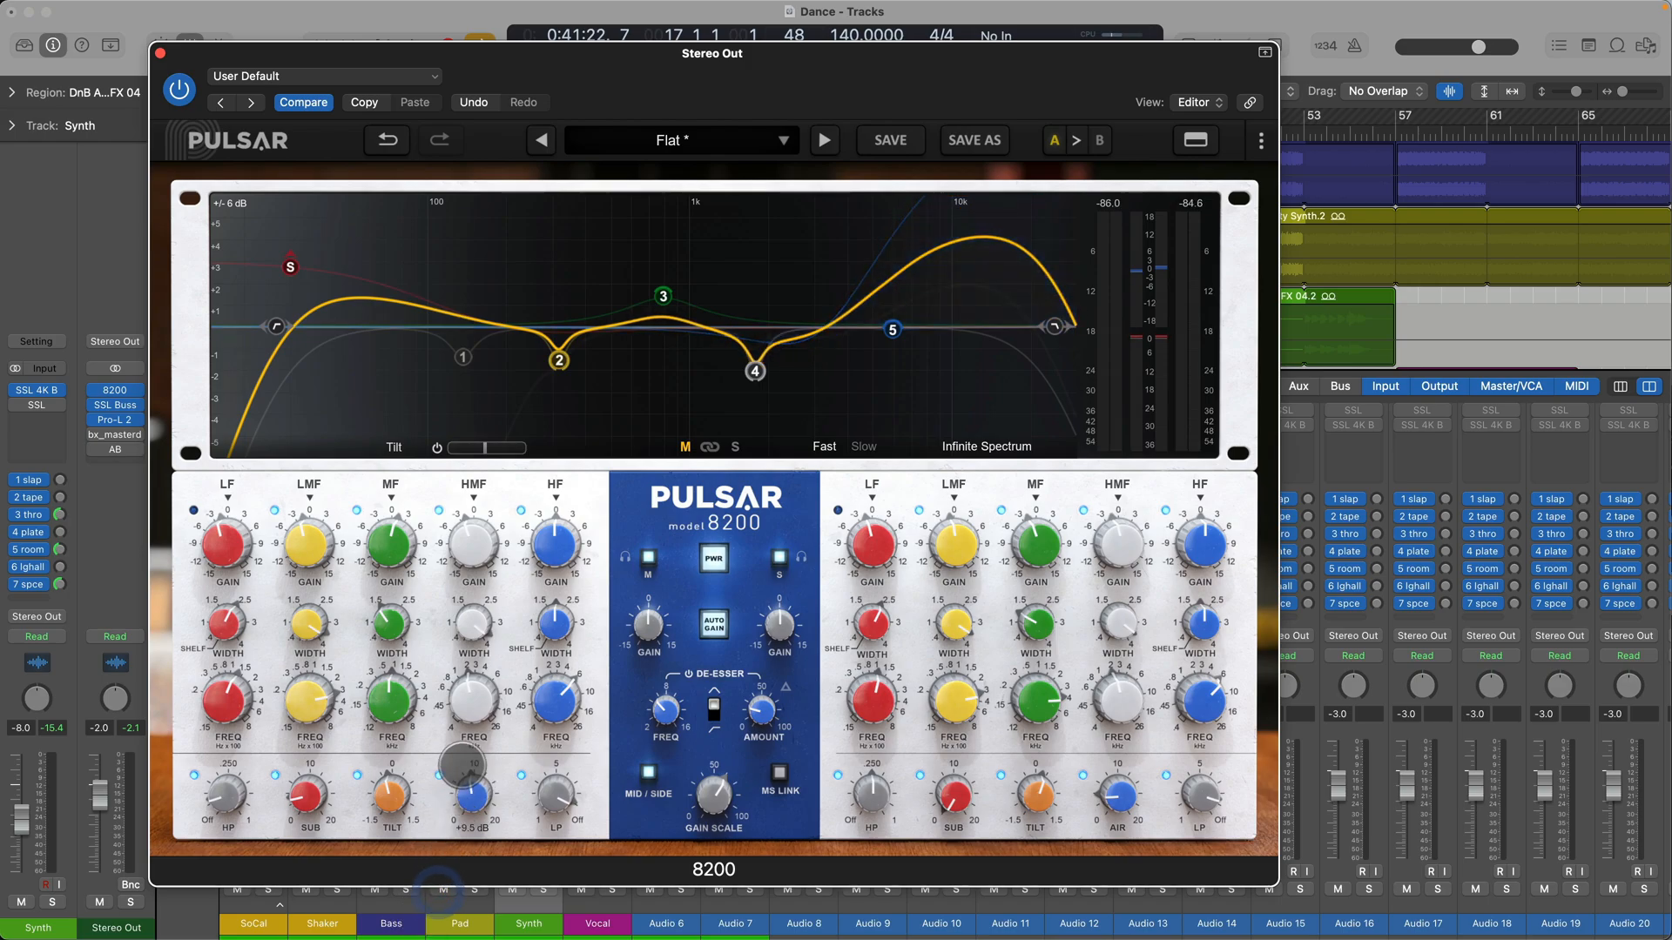
{"action": "left_click_drag", "start_coordinate": [461, 802], "coordinate": [427, 854]}
Step: With the graph range at +/- 12 dB, set the mid channel's Sub to about +3.6 dB and fine-tune its Air boost
{"action": "mouse_move", "coordinate": [307, 802]}
{"action": "left_mouse_down"}
{"action": "mouse_move", "coordinate": [305, 780]}
{"action": "mouse_move", "coordinate": [301, 849]}
{"action": "mouse_move", "coordinate": [296, 814]}
{"action": "left_mouse_up"}
{"action": "left_click", "coordinate": [228, 203]}
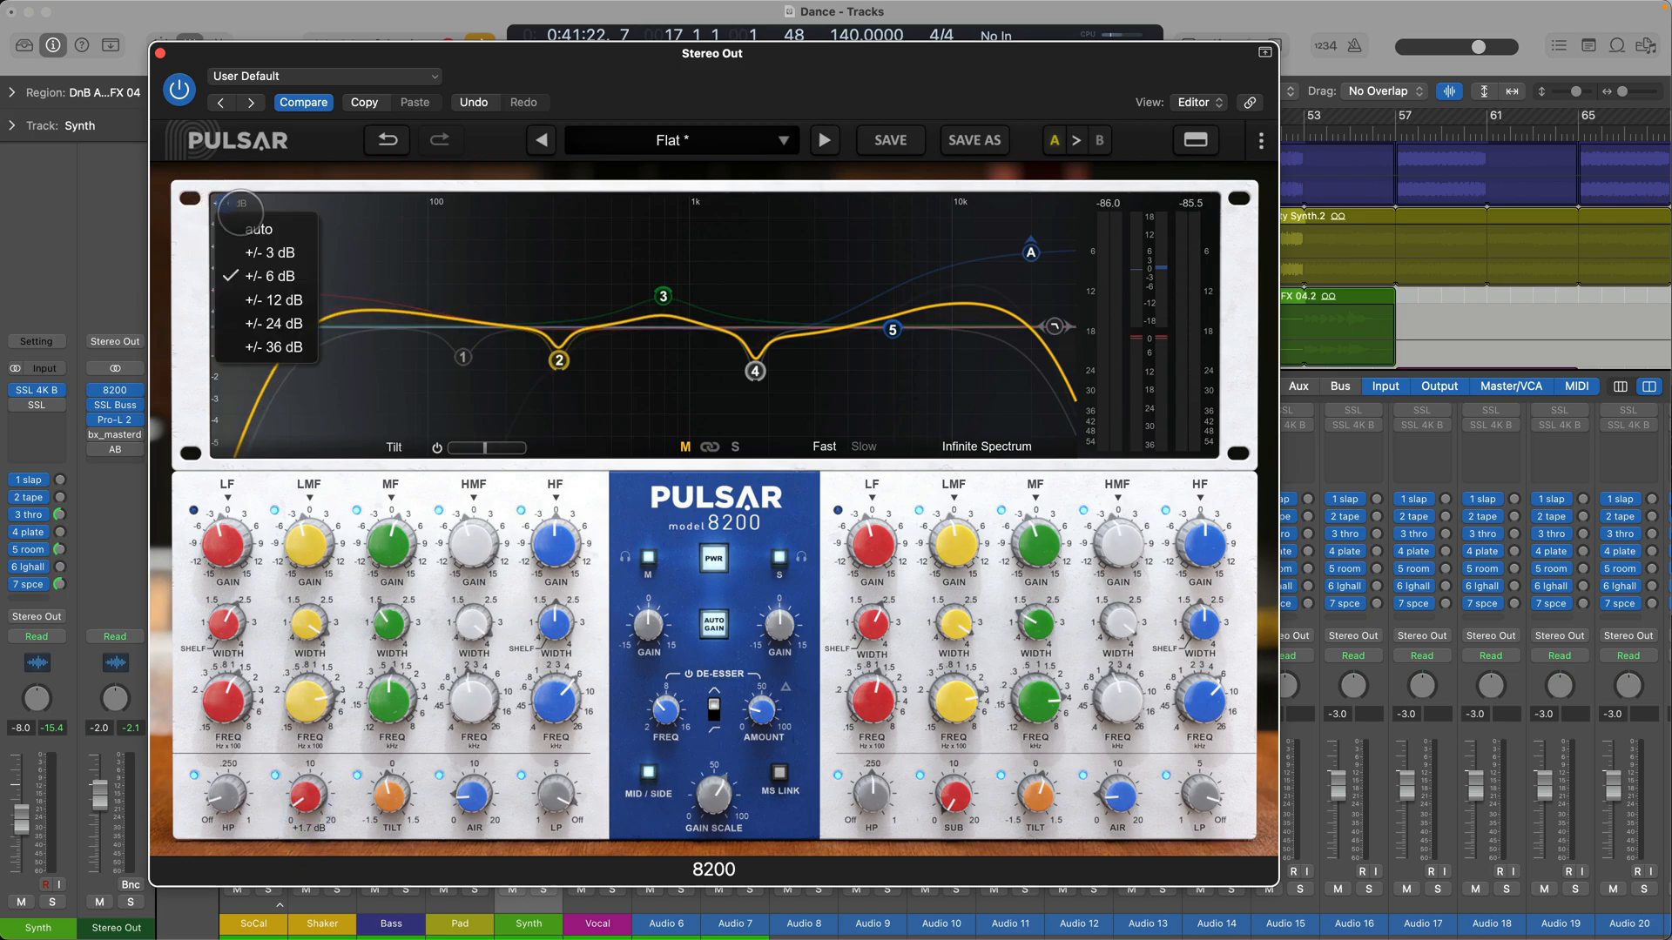
{"action": "left_click", "coordinate": [261, 300]}
{"action": "left_click_drag", "start_coordinate": [309, 788], "coordinate": [309, 768]}
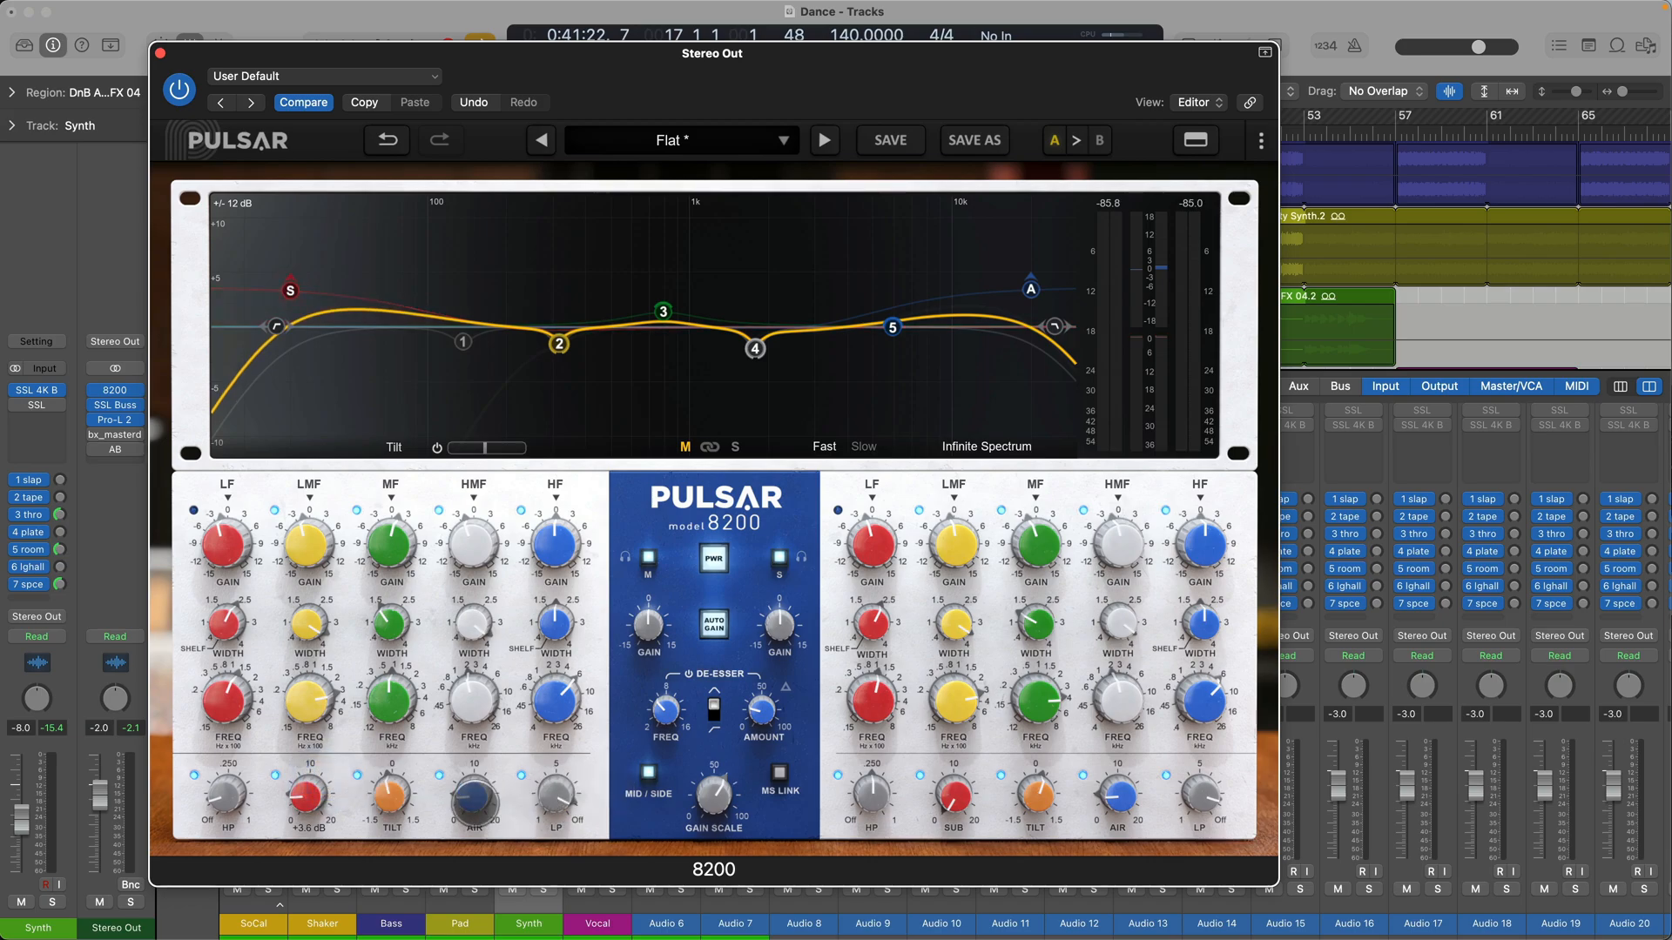
{"action": "left_click_drag", "start_coordinate": [471, 794], "coordinate": [471, 780]}
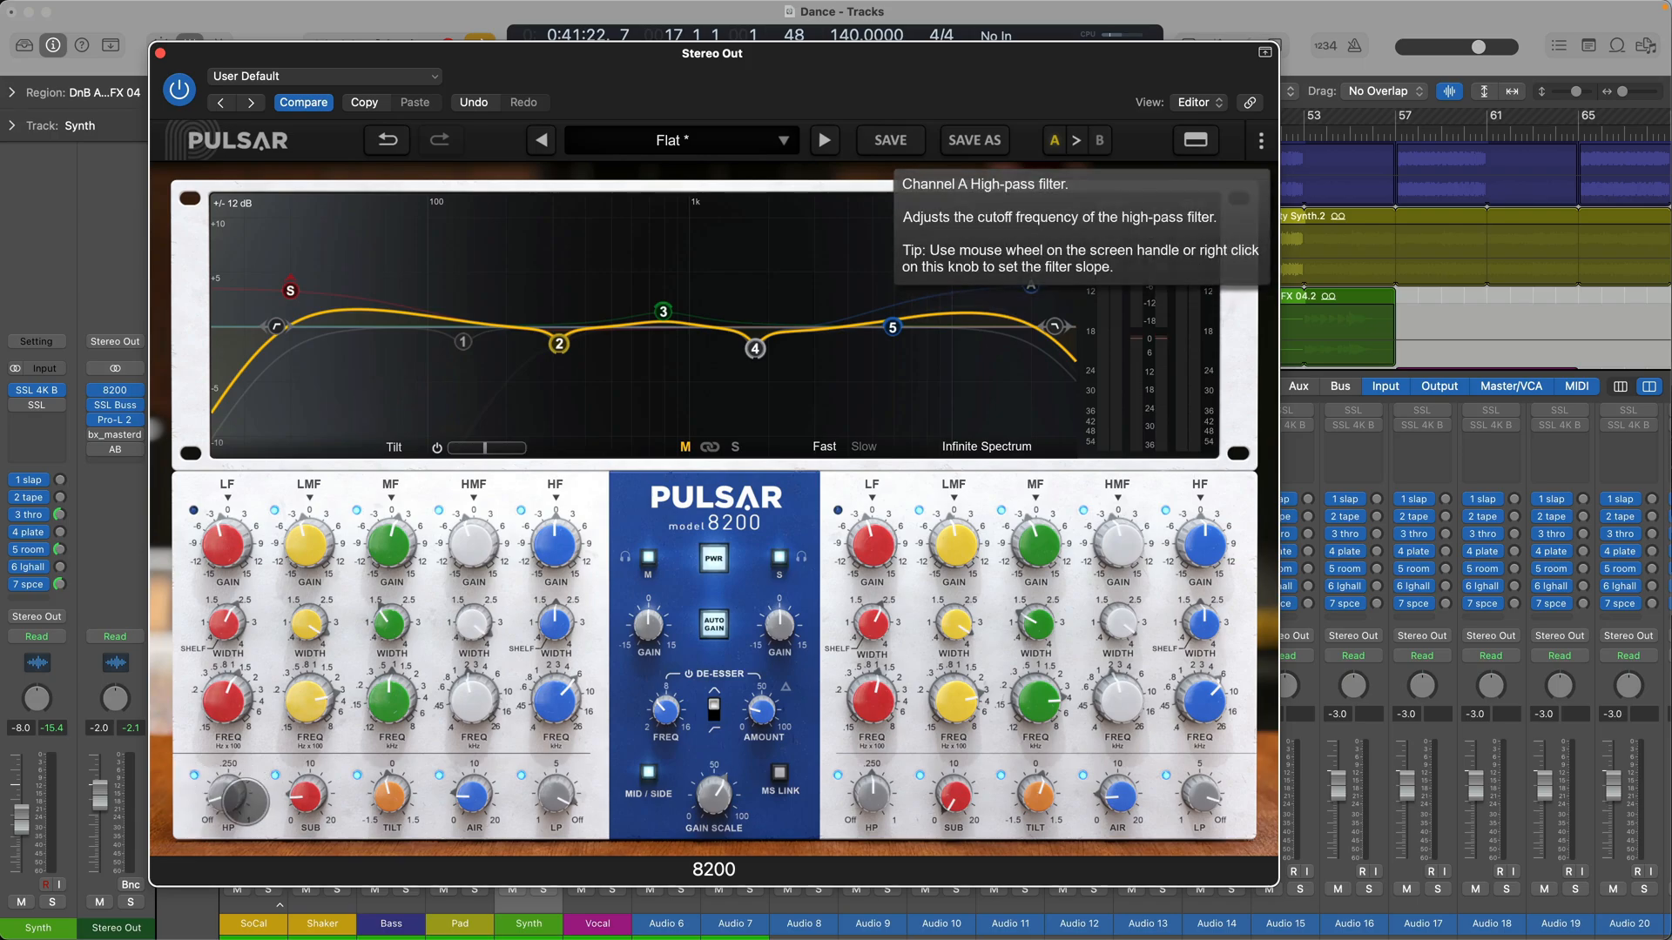
Step: Lower the mid channel's high-pass cutoff slightly and adjust its Tilt
{"action": "left_click_drag", "start_coordinate": [228, 794], "coordinate": [256, 807]}
{"action": "left_click_drag", "start_coordinate": [378, 792], "coordinate": [431, 849]}
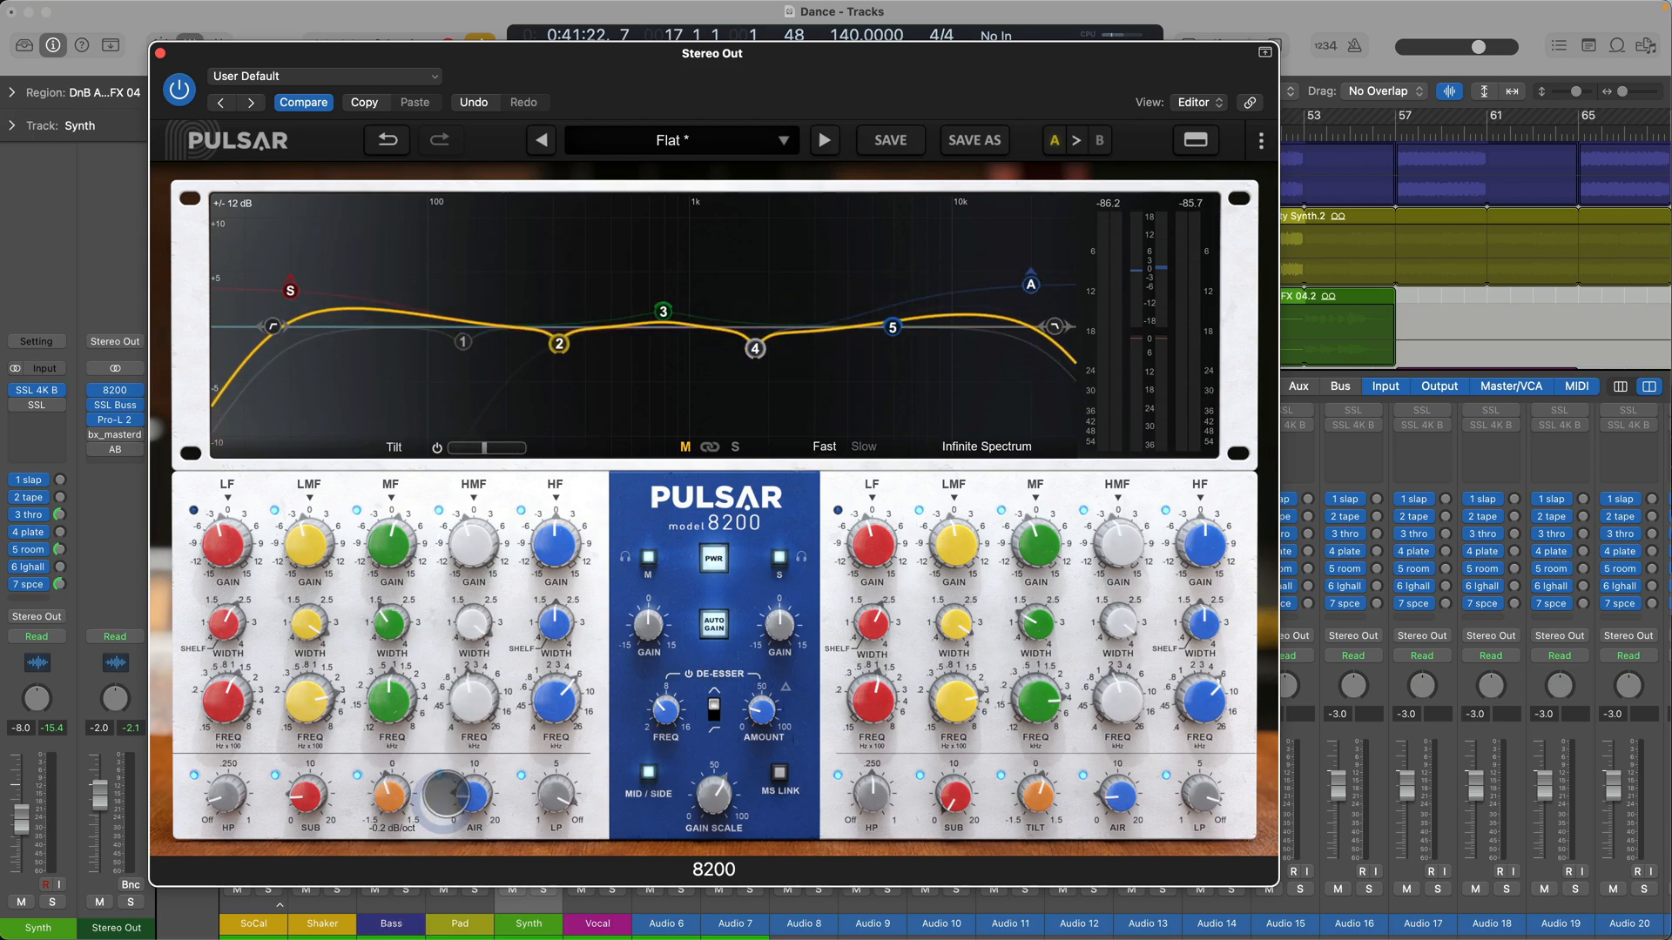
{"action": "left_click_drag", "start_coordinate": [454, 777], "coordinate": [481, 764]}
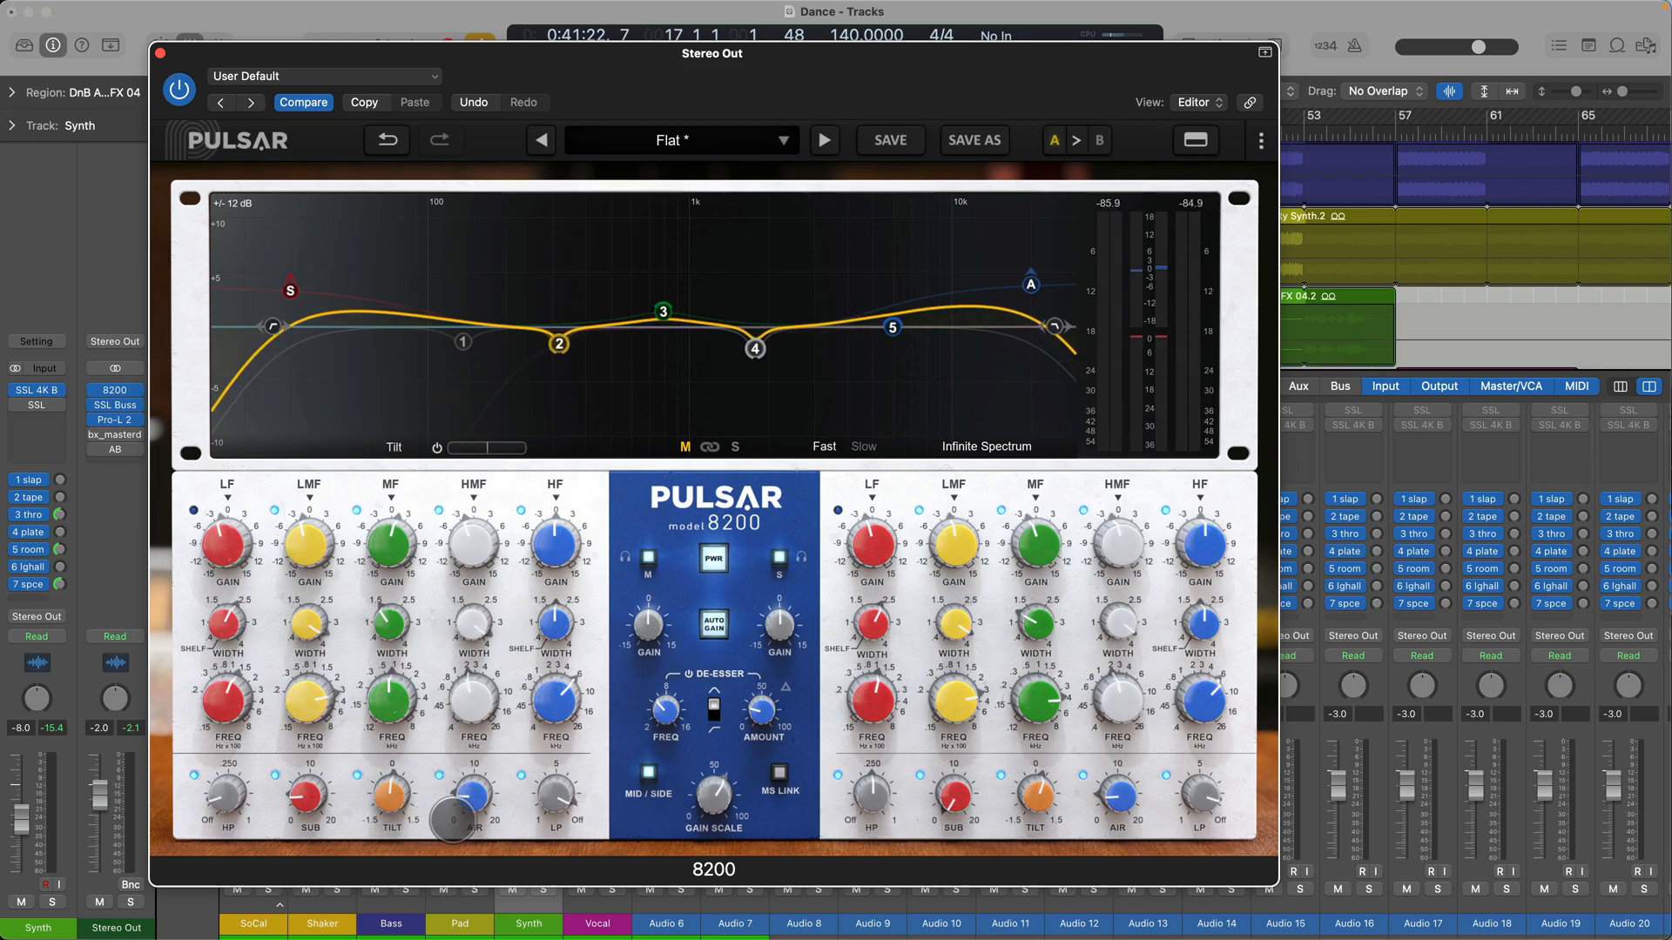
Step: Play the mix and reset the peak level reading of the Stereo Out channel
{"action": "key", "text": "space"}
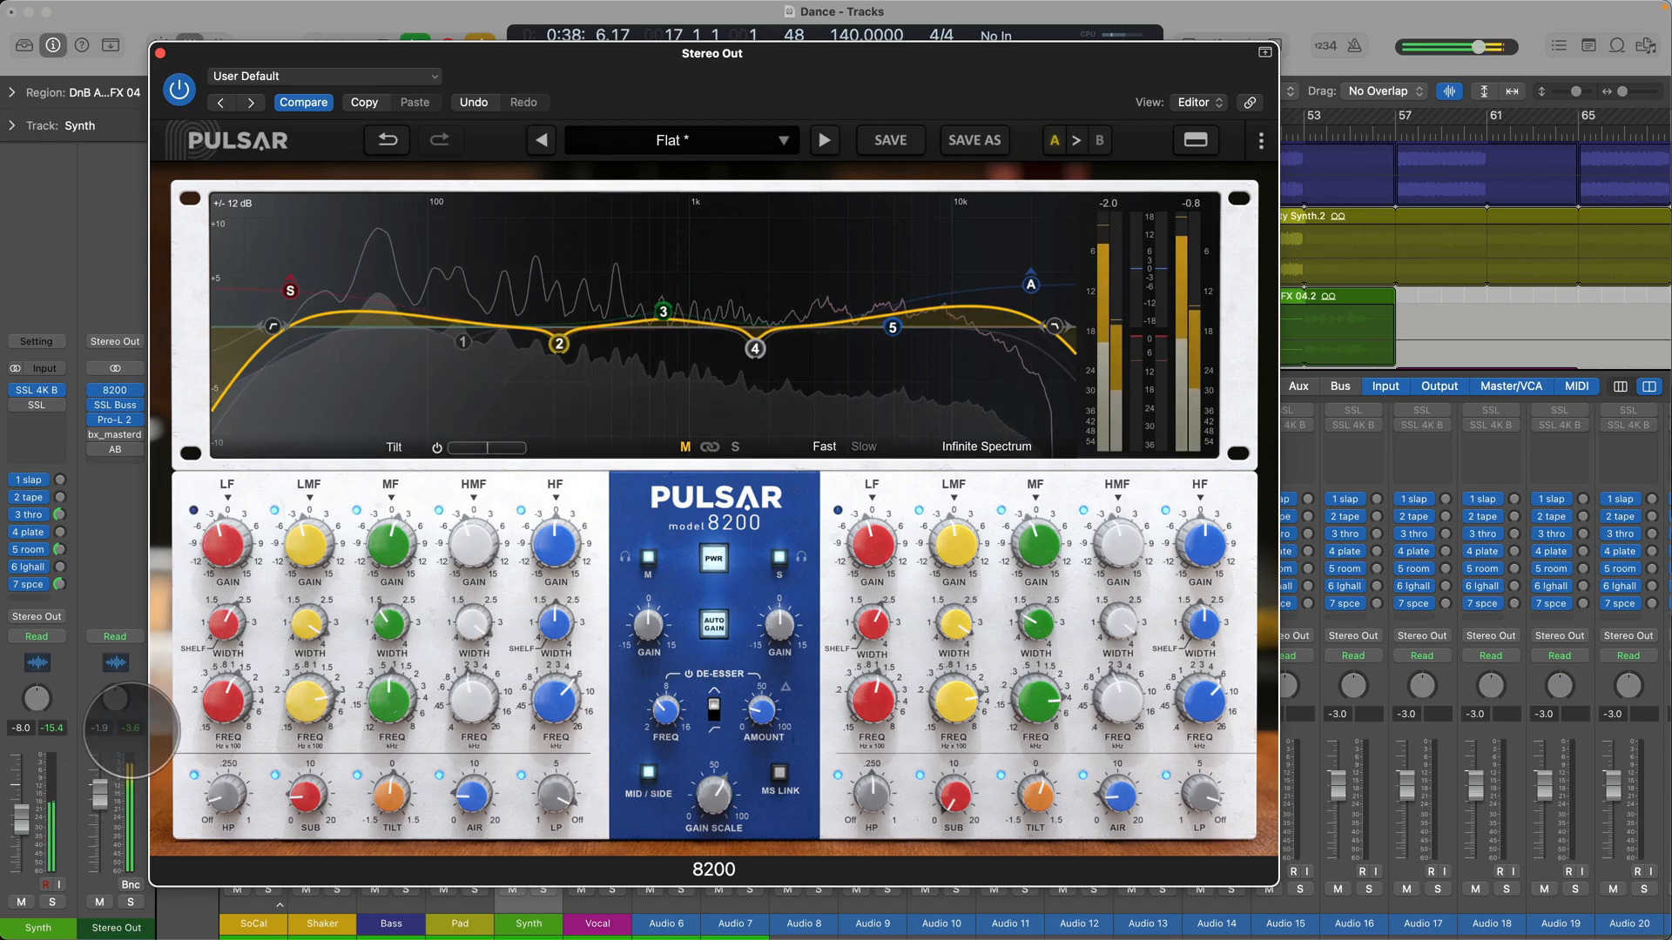
{"action": "left_click", "coordinate": [137, 732]}
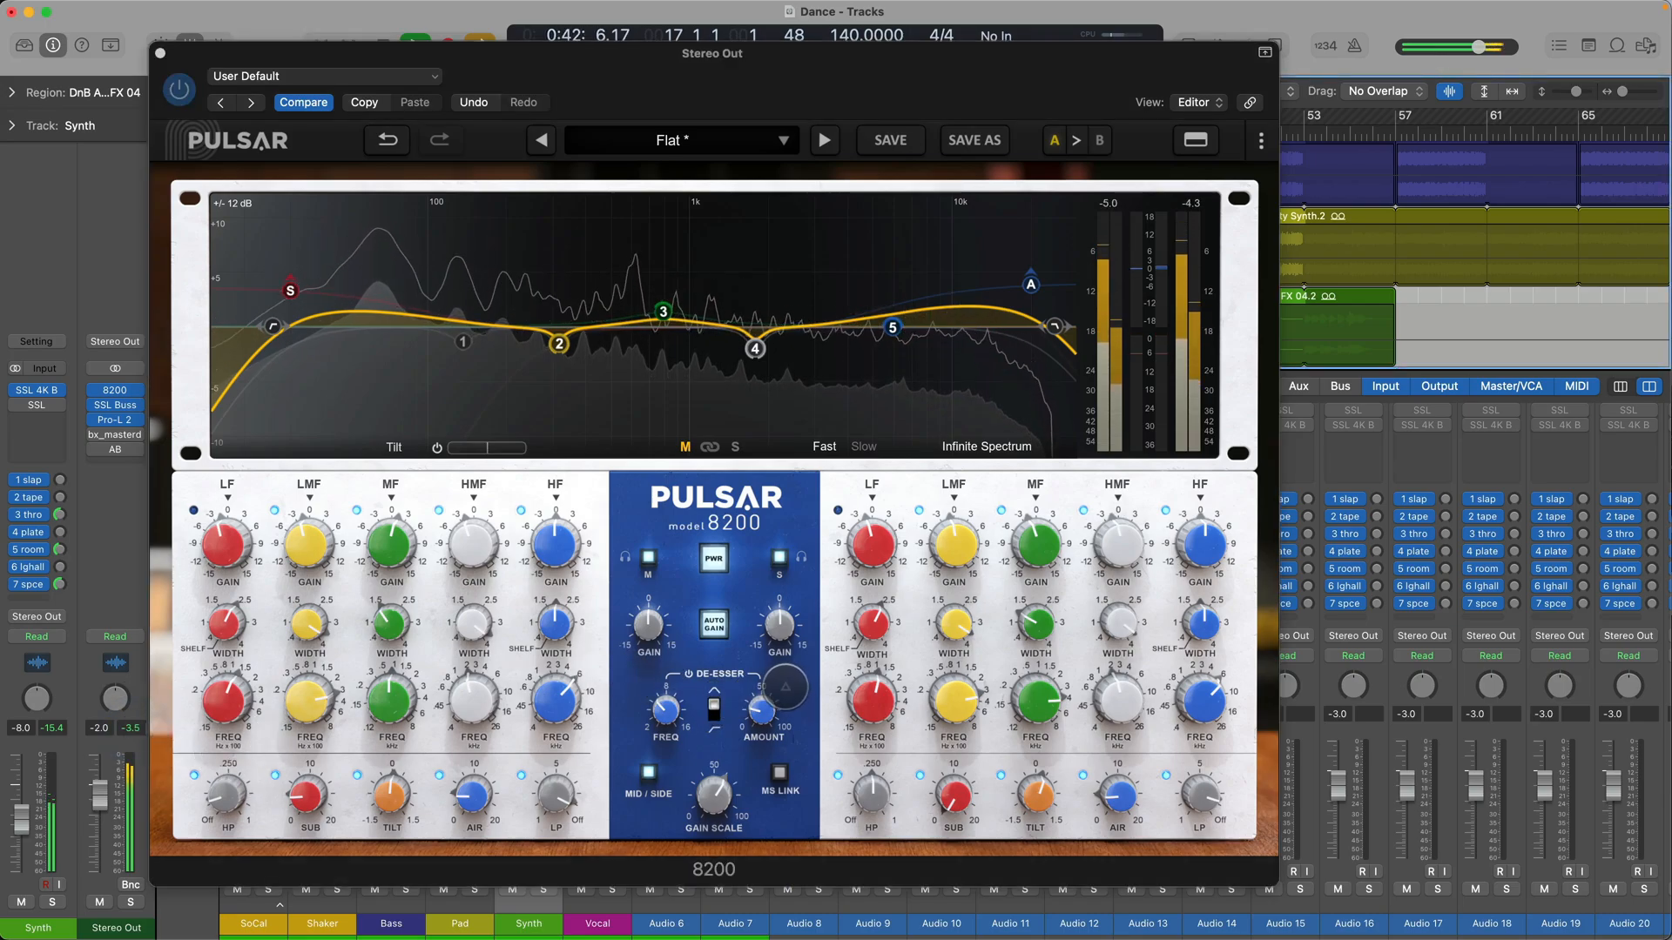
Step: Audition the de-esser's delta signal while adjusting its frequency and setting its amount to about 16
{"action": "left_click", "coordinate": [783, 692]}
{"action": "mouse_move", "coordinate": [667, 710]}
{"action": "left_mouse_down"}
{"action": "mouse_move", "coordinate": [670, 671]}
{"action": "mouse_move", "coordinate": [668, 712]}
{"action": "left_mouse_up"}
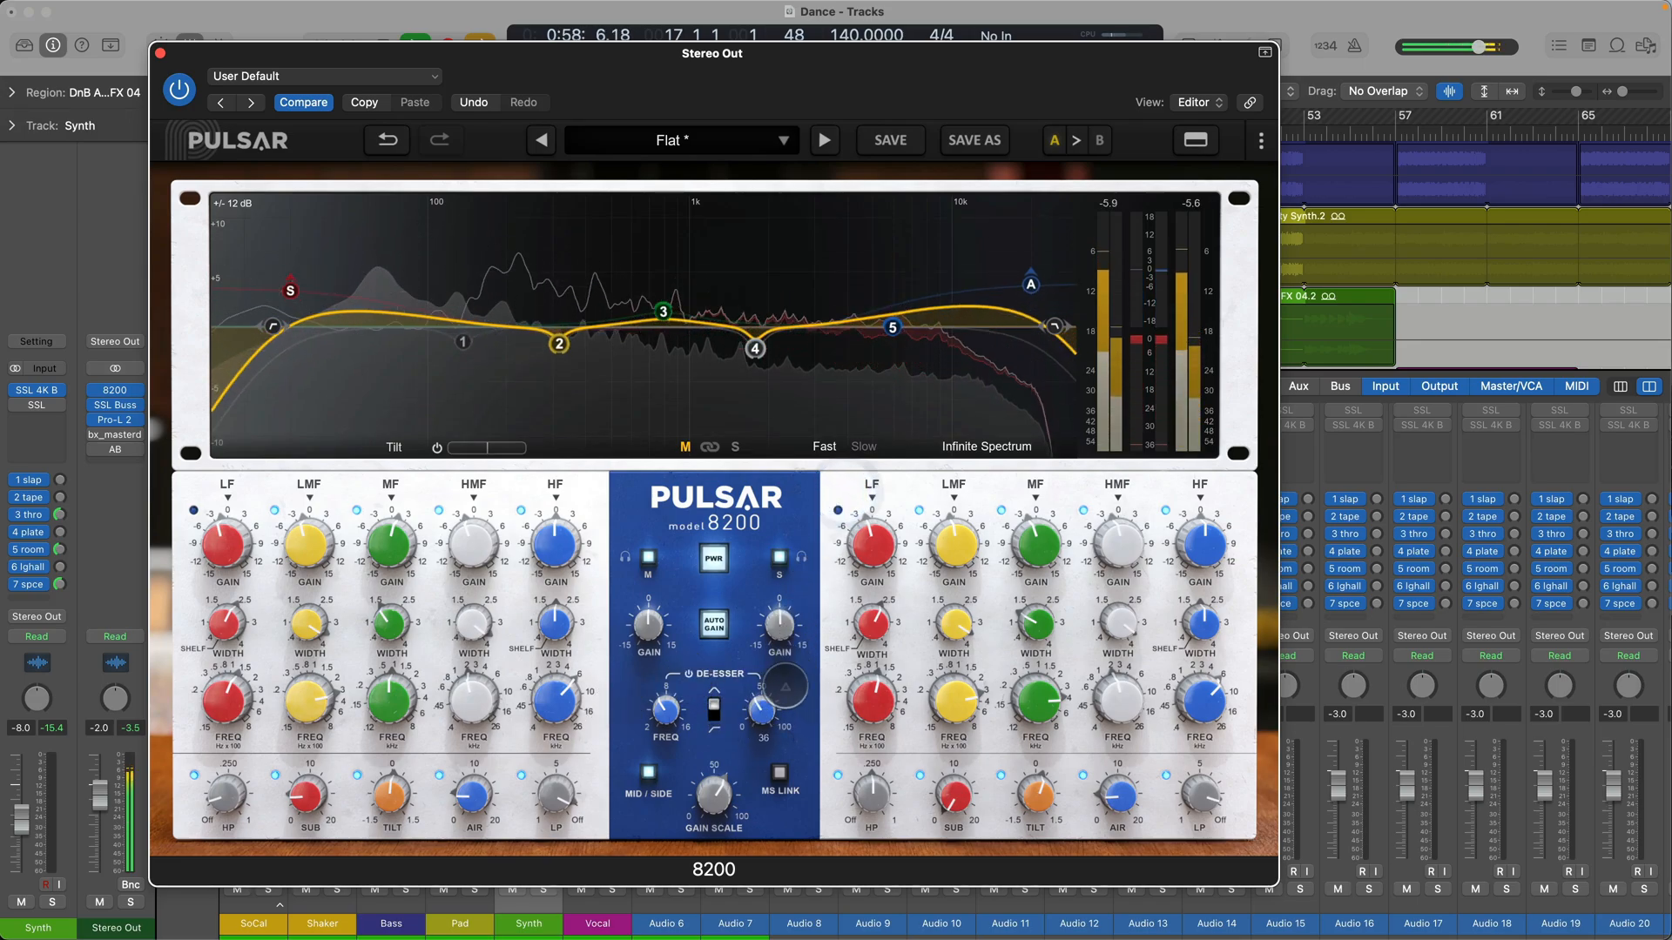
{"action": "left_click_drag", "start_coordinate": [775, 707], "coordinate": [782, 703]}
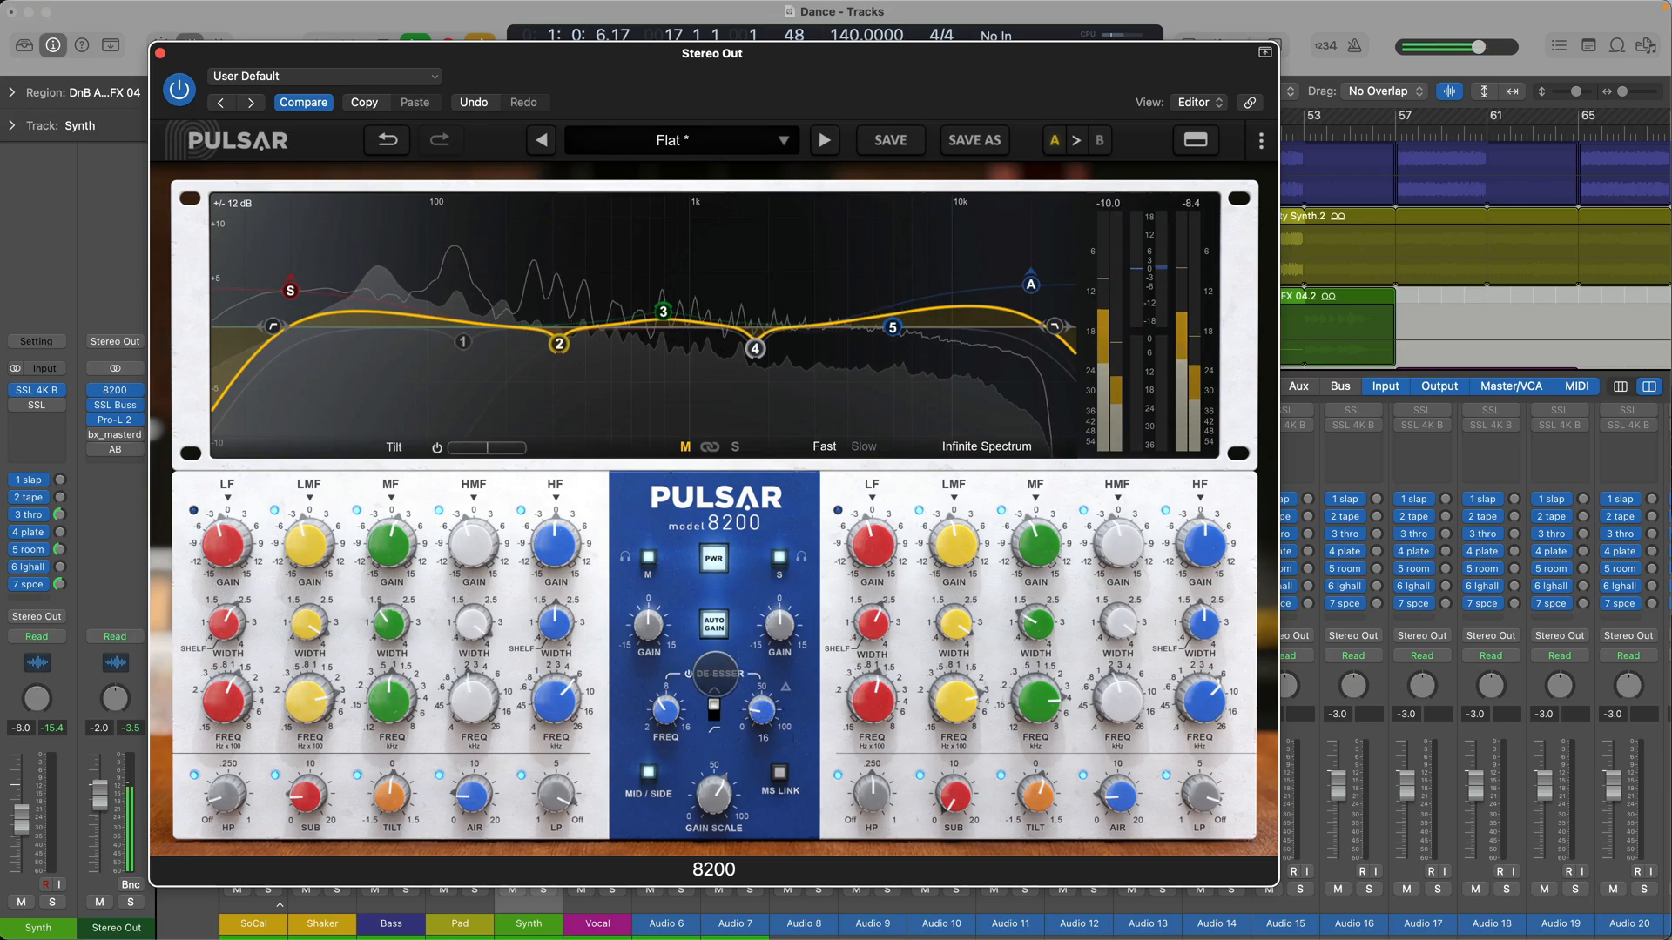
Step: Set the mid channel's Sub to about +3.8 dB and reduce its Air boost
{"action": "mouse_move", "coordinate": [307, 794]}
{"action": "left_mouse_down"}
{"action": "mouse_move", "coordinate": [316, 851]}
{"action": "mouse_move", "coordinate": [314, 732]}
{"action": "mouse_move", "coordinate": [314, 799]}
{"action": "left_mouse_up"}
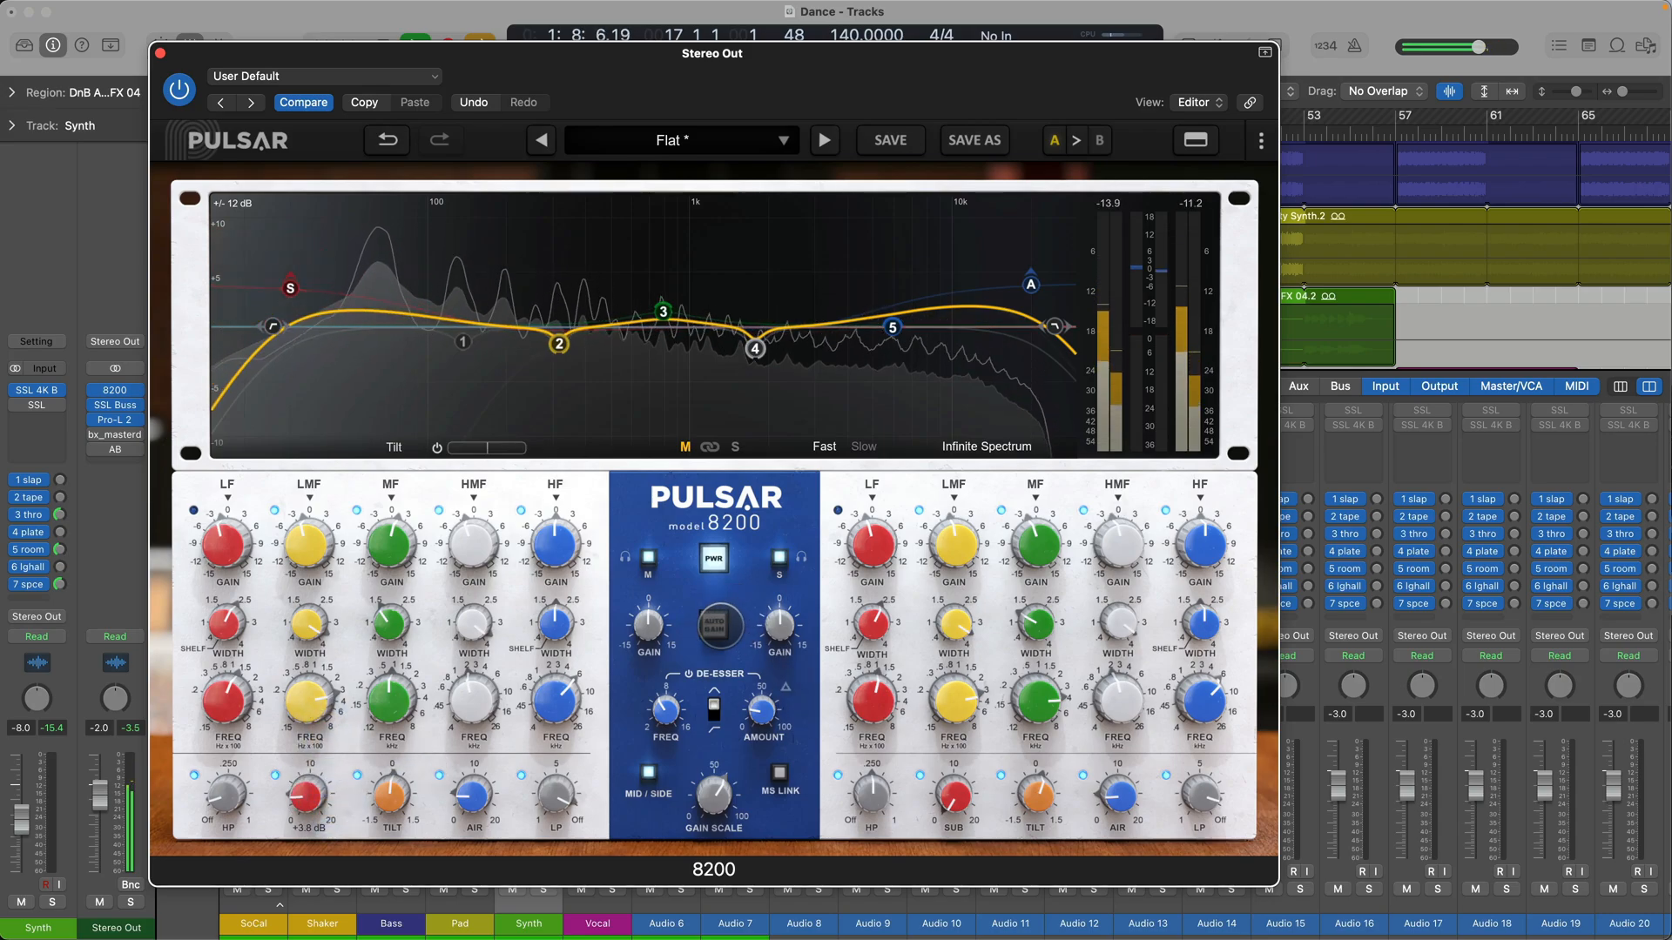
{"action": "left_click_drag", "start_coordinate": [473, 794], "coordinate": [454, 838]}
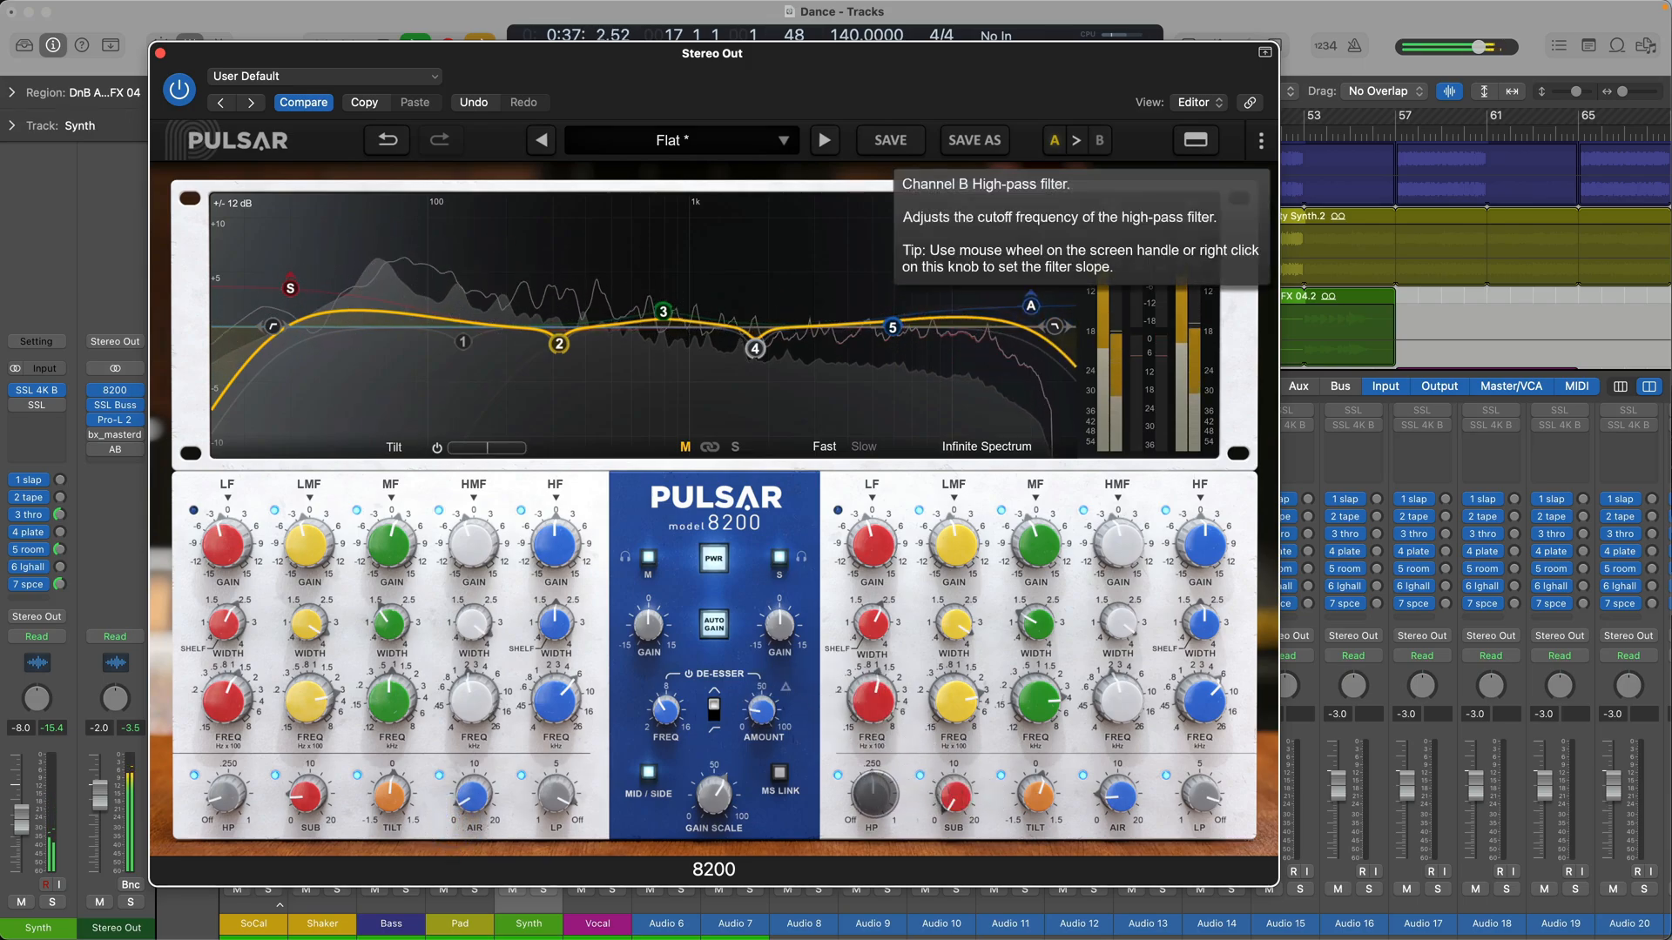
Step: Set the side channel's high-pass filter to about 119 Hz and adjust its Tilt, Air and low-pass settings
{"action": "mouse_move", "coordinate": [874, 795]}
{"action": "left_mouse_down"}
{"action": "mouse_move", "coordinate": [873, 938]}
{"action": "mouse_move", "coordinate": [888, 790]}
{"action": "left_mouse_up"}
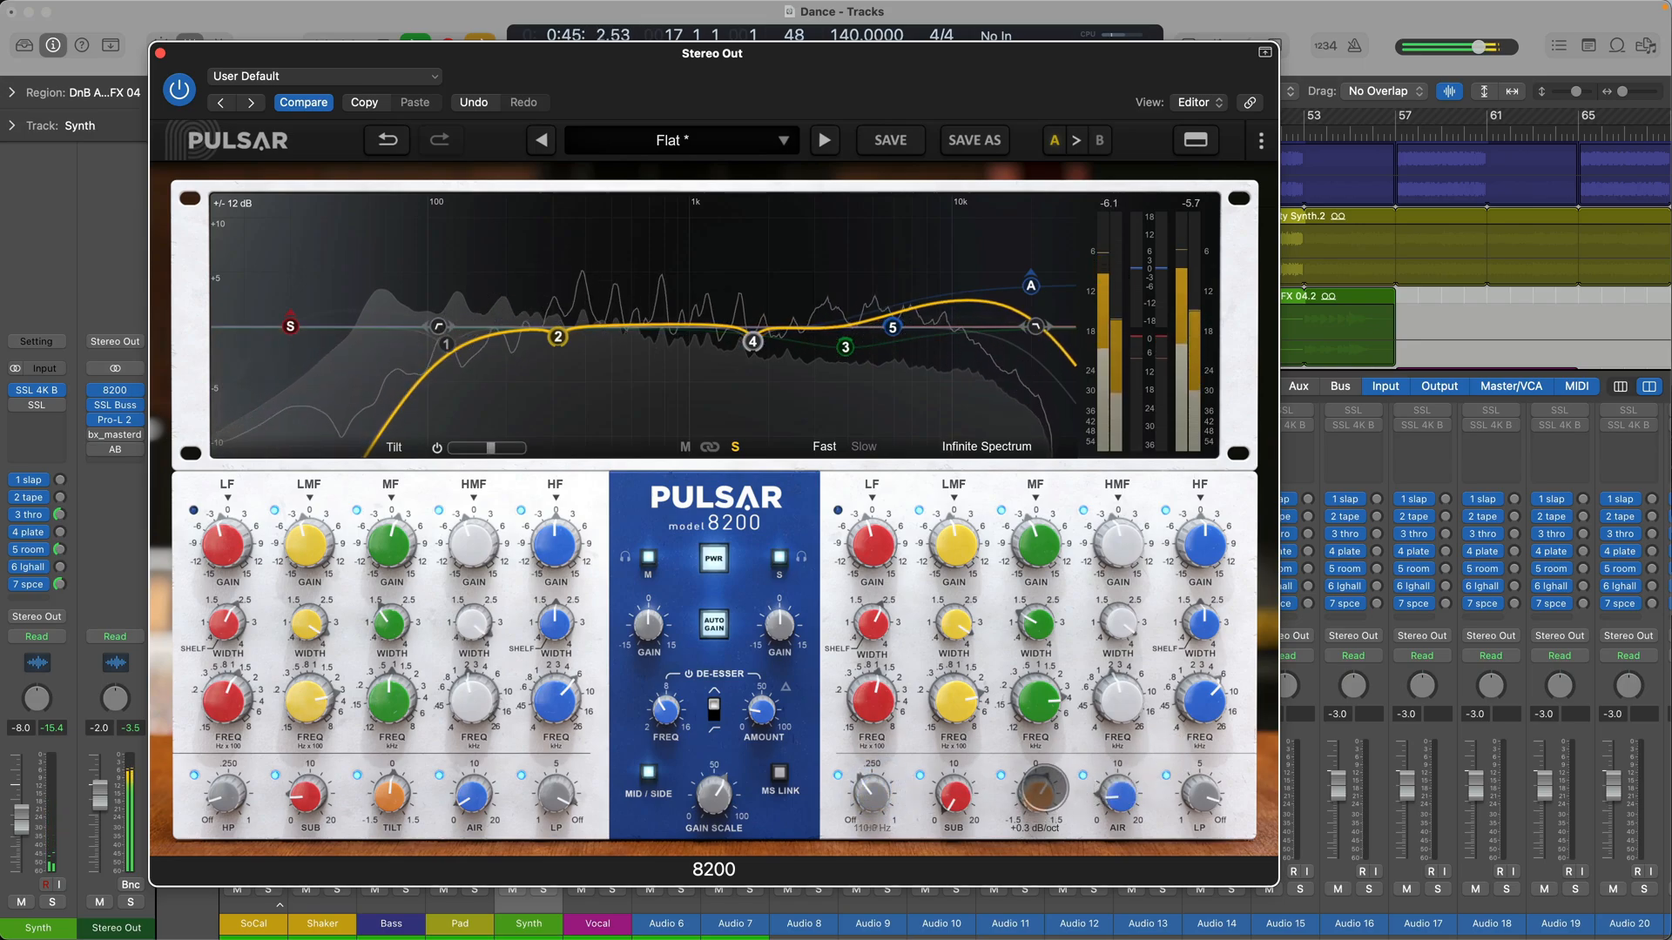
{"action": "left_click_drag", "start_coordinate": [1041, 788], "coordinate": [1132, 775]}
{"action": "left_click_drag", "start_coordinate": [1132, 782], "coordinate": [1198, 838]}
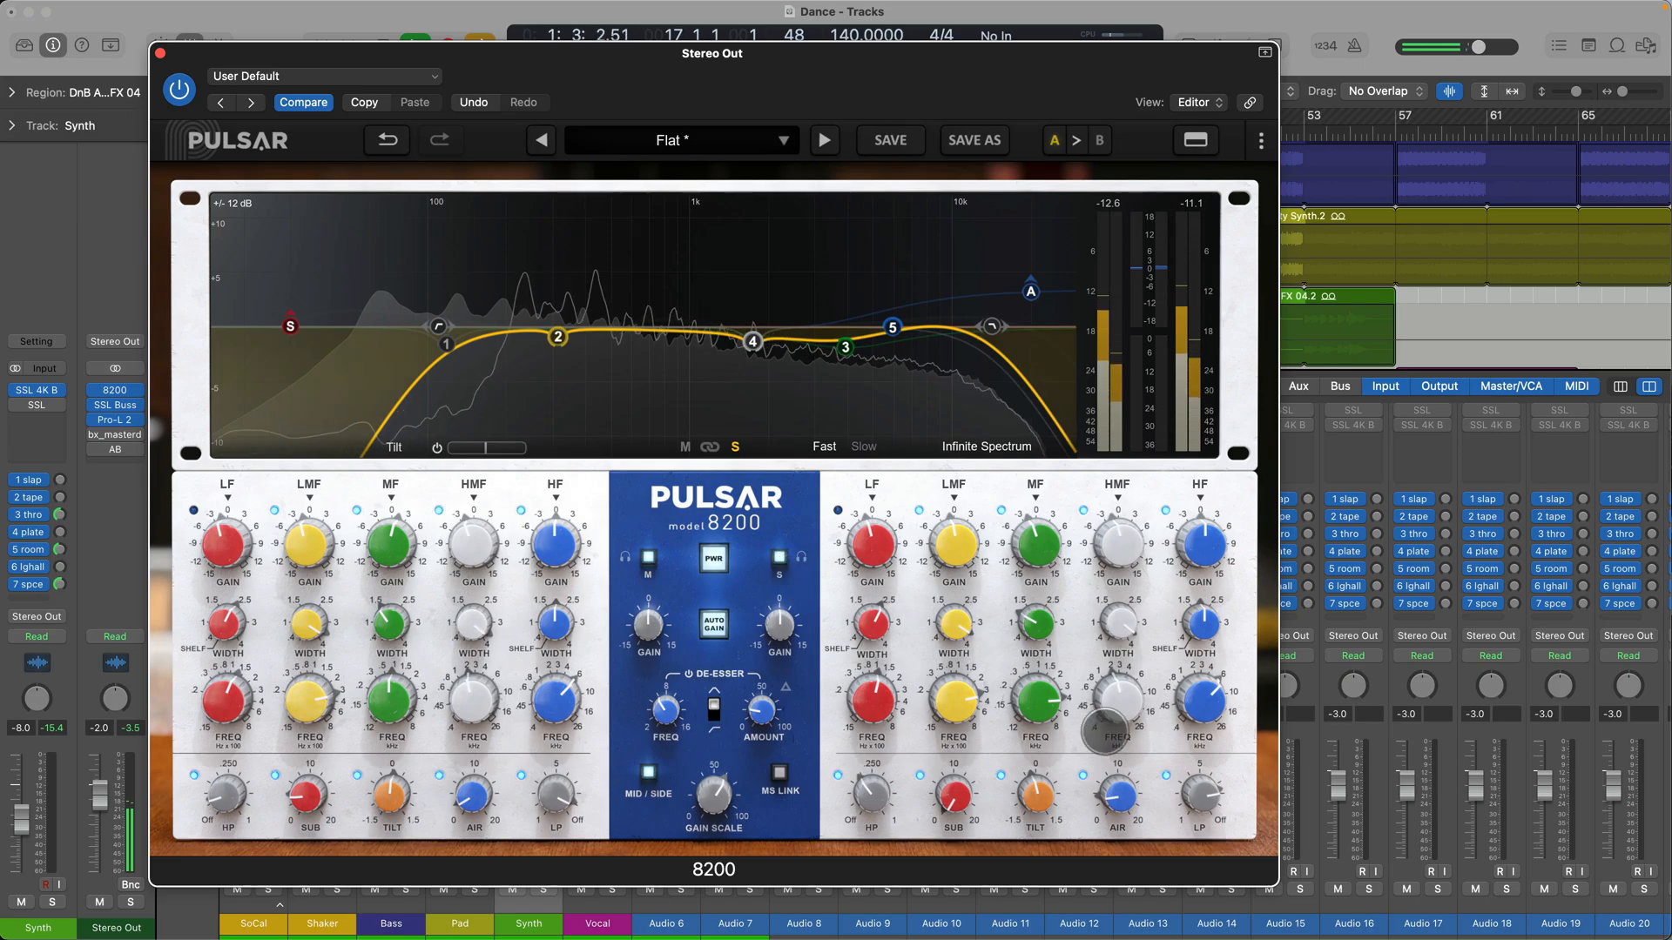
{"action": "mouse_move", "coordinate": [1203, 812]}
{"action": "left_mouse_down"}
{"action": "mouse_move", "coordinate": [1240, 739]}
{"action": "mouse_move", "coordinate": [1219, 794]}
{"action": "left_mouse_up"}
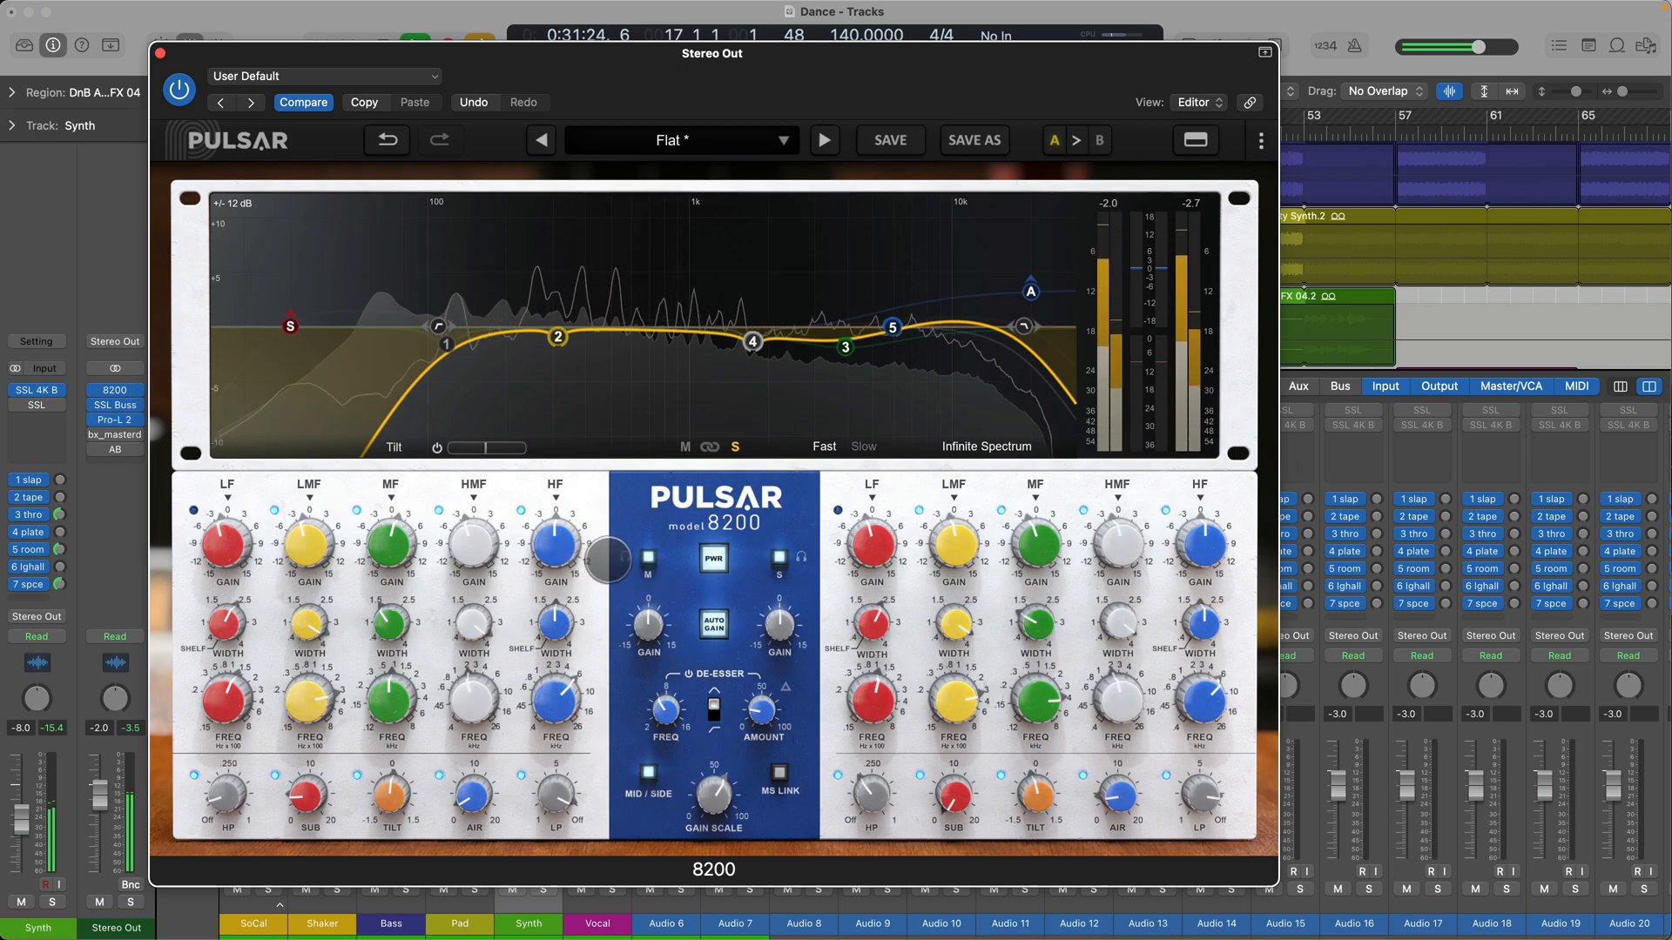
Step: Solo the mid channel and boost its MF band to about +5.69 dB with a slightly higher frequency and a width of 1.1
{"action": "left_click", "coordinate": [647, 557]}
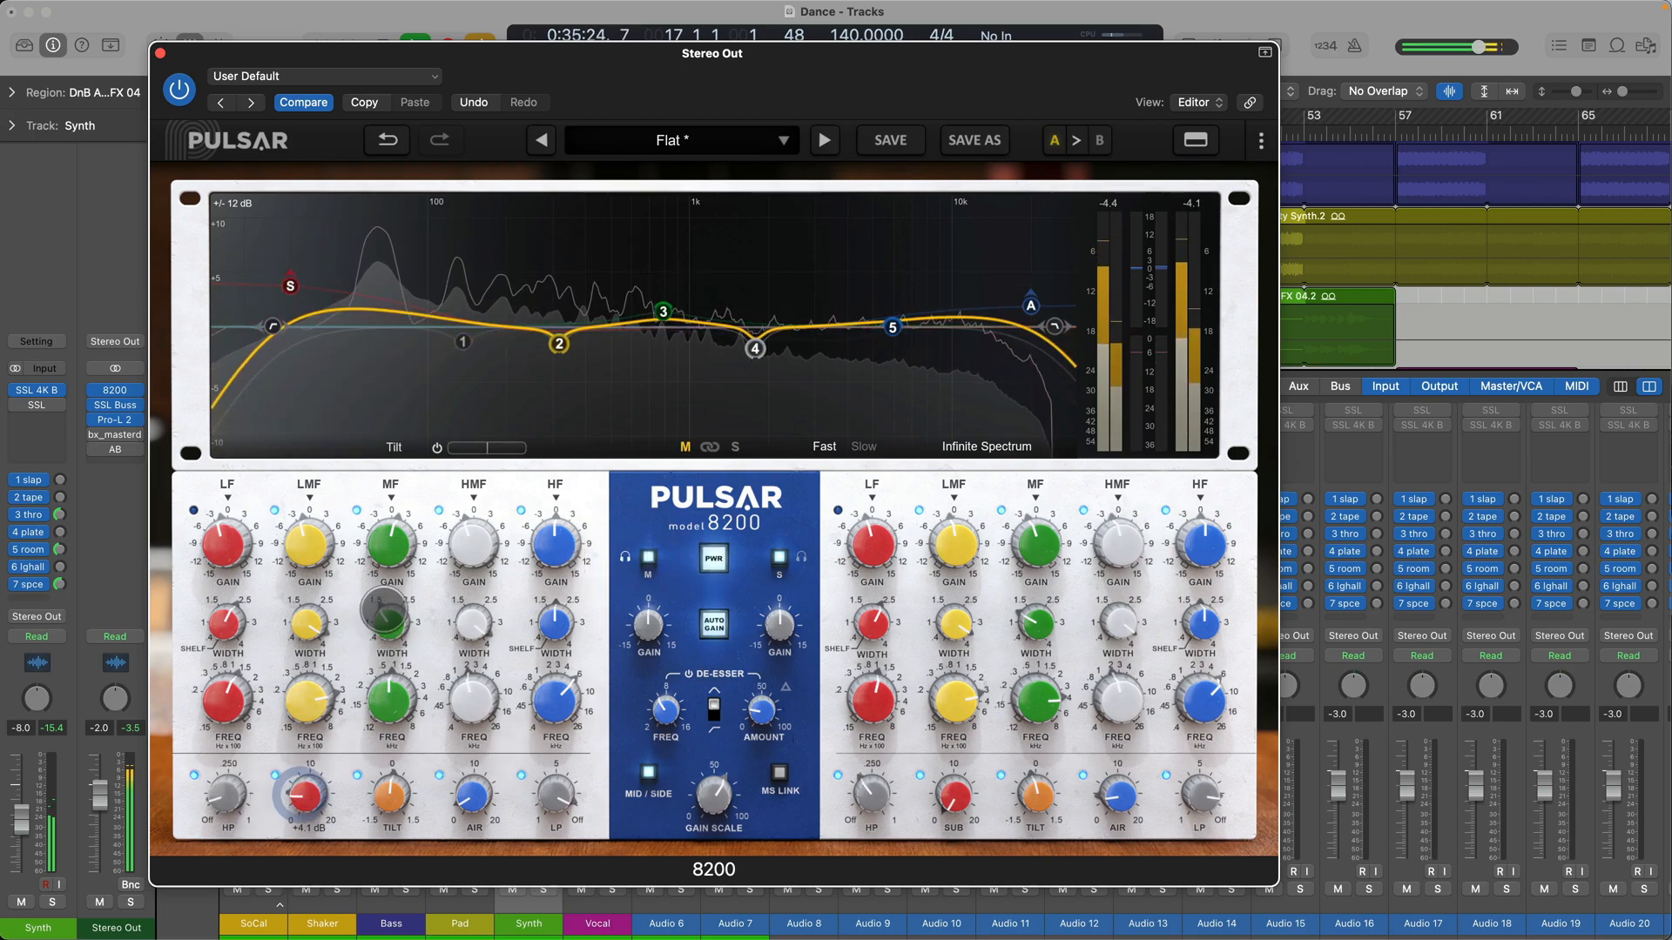
{"action": "left_click_drag", "start_coordinate": [394, 537], "coordinate": [400, 525]}
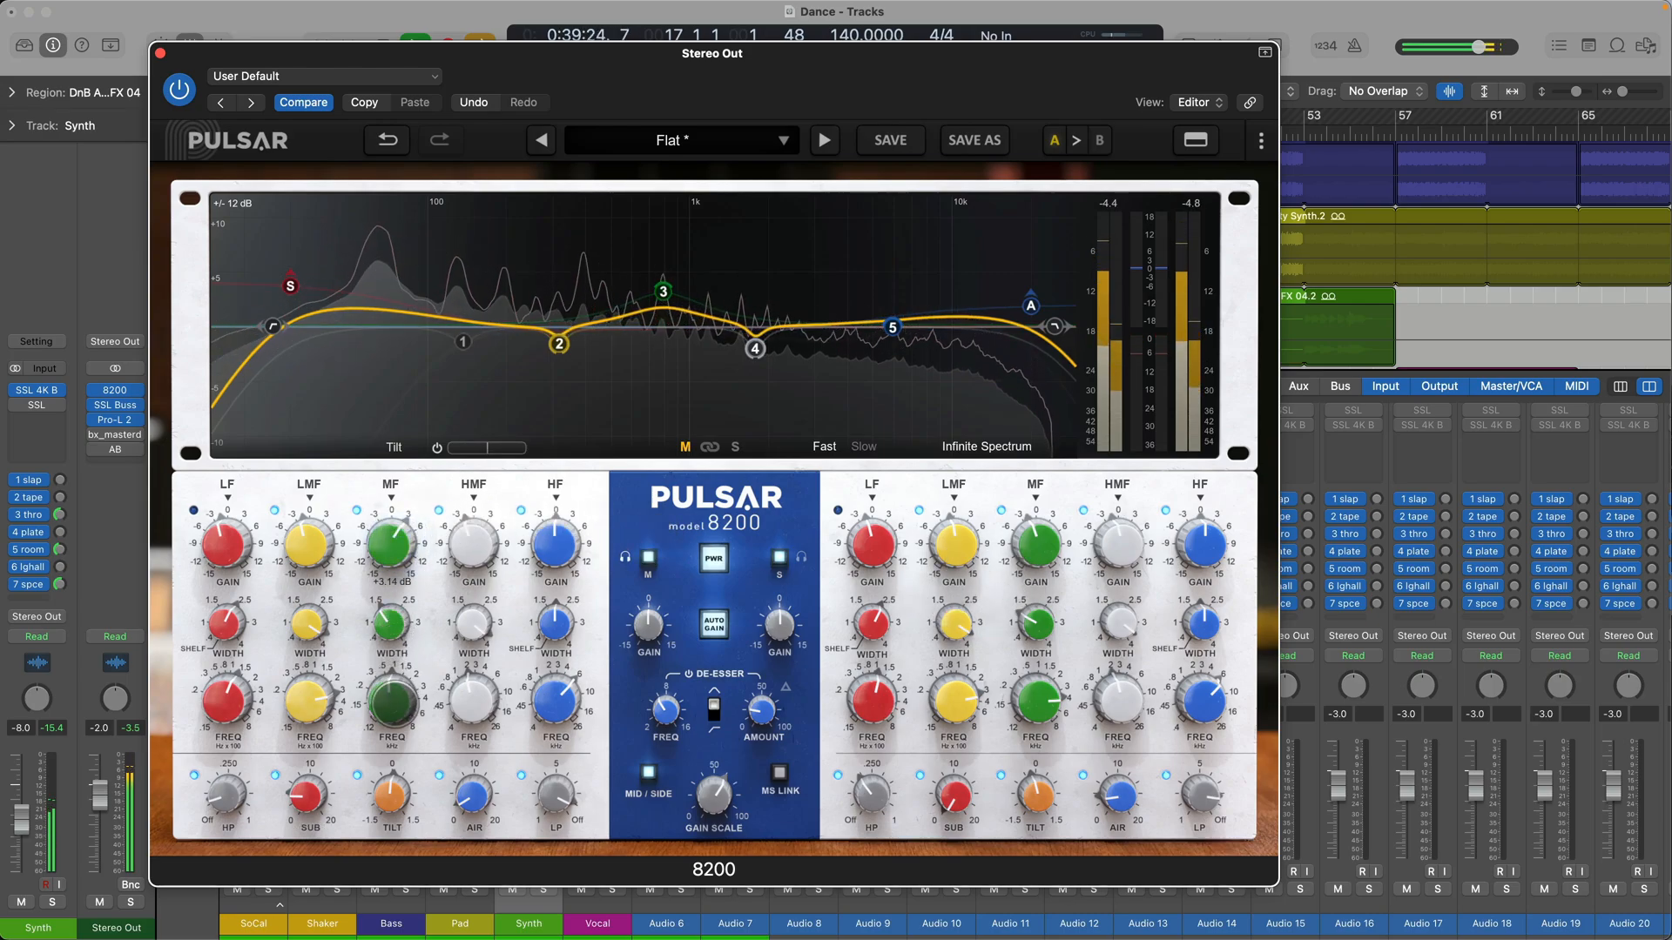
{"action": "left_click_drag", "start_coordinate": [394, 700], "coordinate": [394, 689]}
{"action": "left_click_drag", "start_coordinate": [389, 623], "coordinate": [381, 655]}
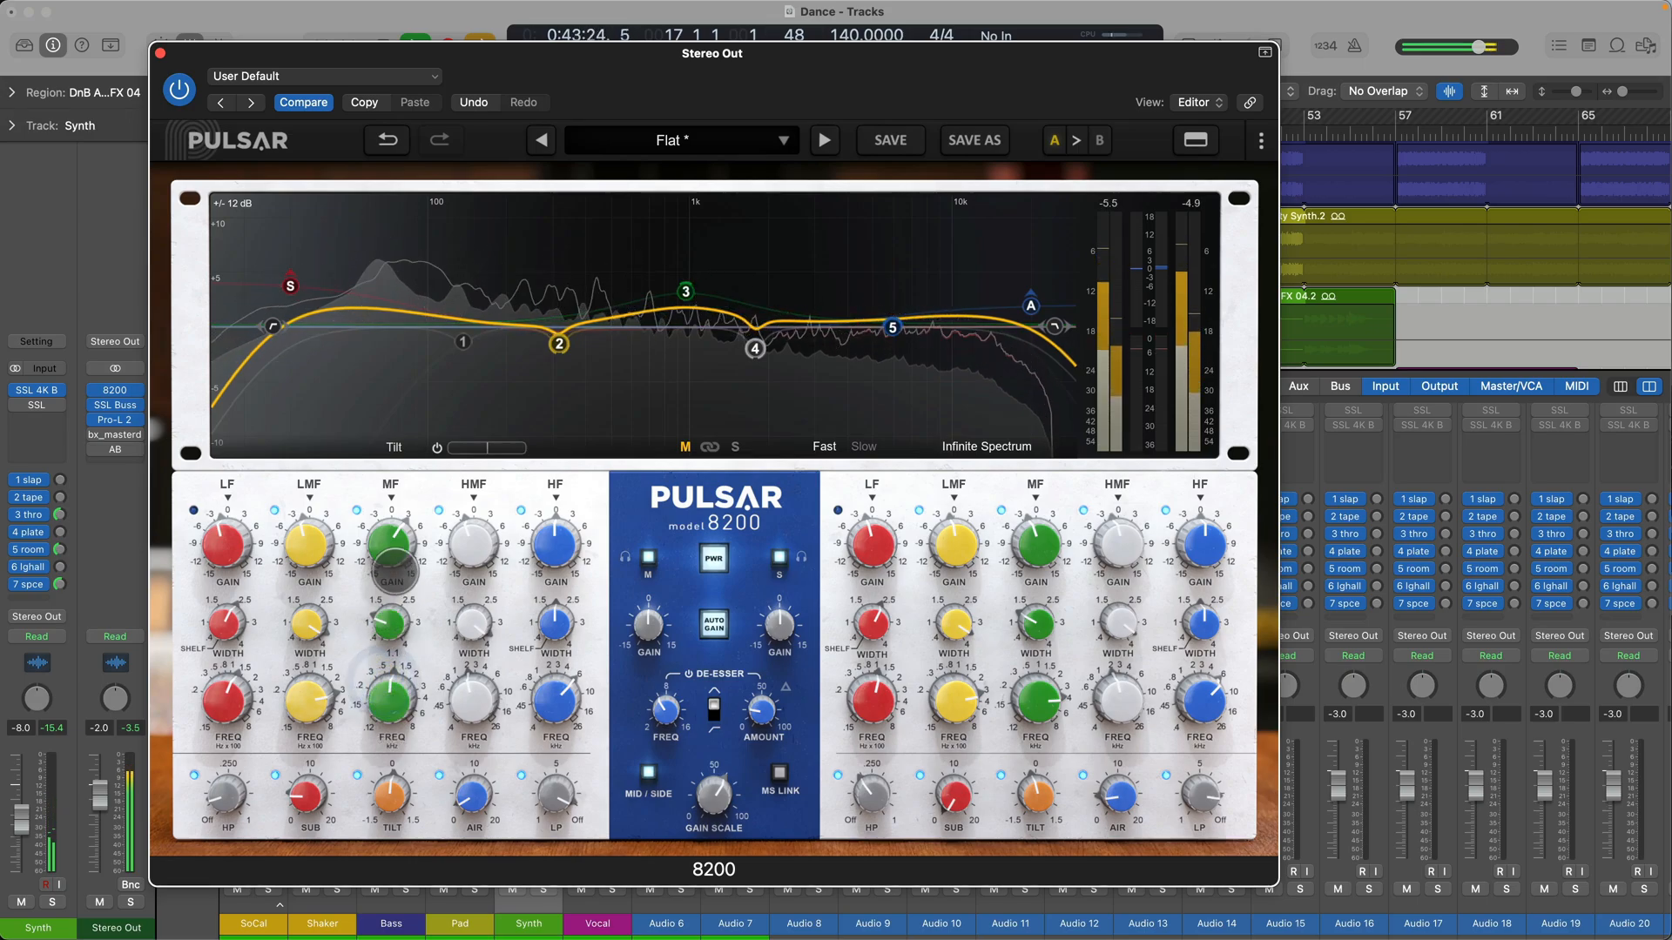
{"action": "left_click_drag", "start_coordinate": [394, 554], "coordinate": [397, 533]}
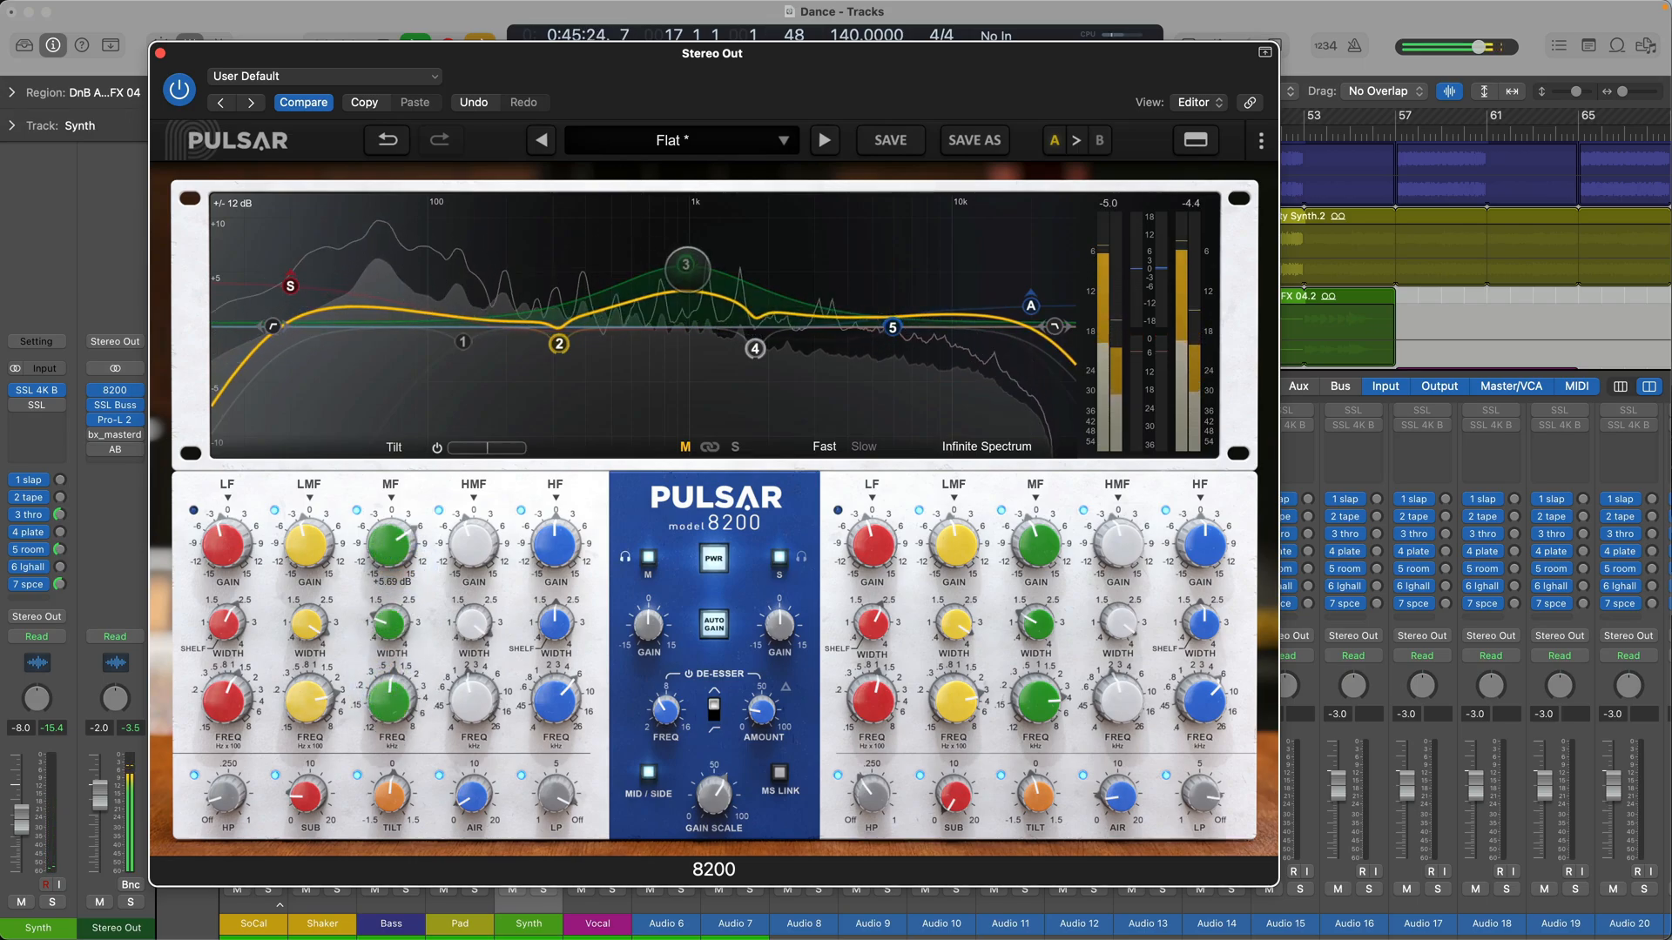
Step: Move the mid channel's MF band up to about 2 kHz and reduce its boost to about 2 dB
{"action": "left_click_drag", "start_coordinate": [685, 264], "coordinate": [775, 269]}
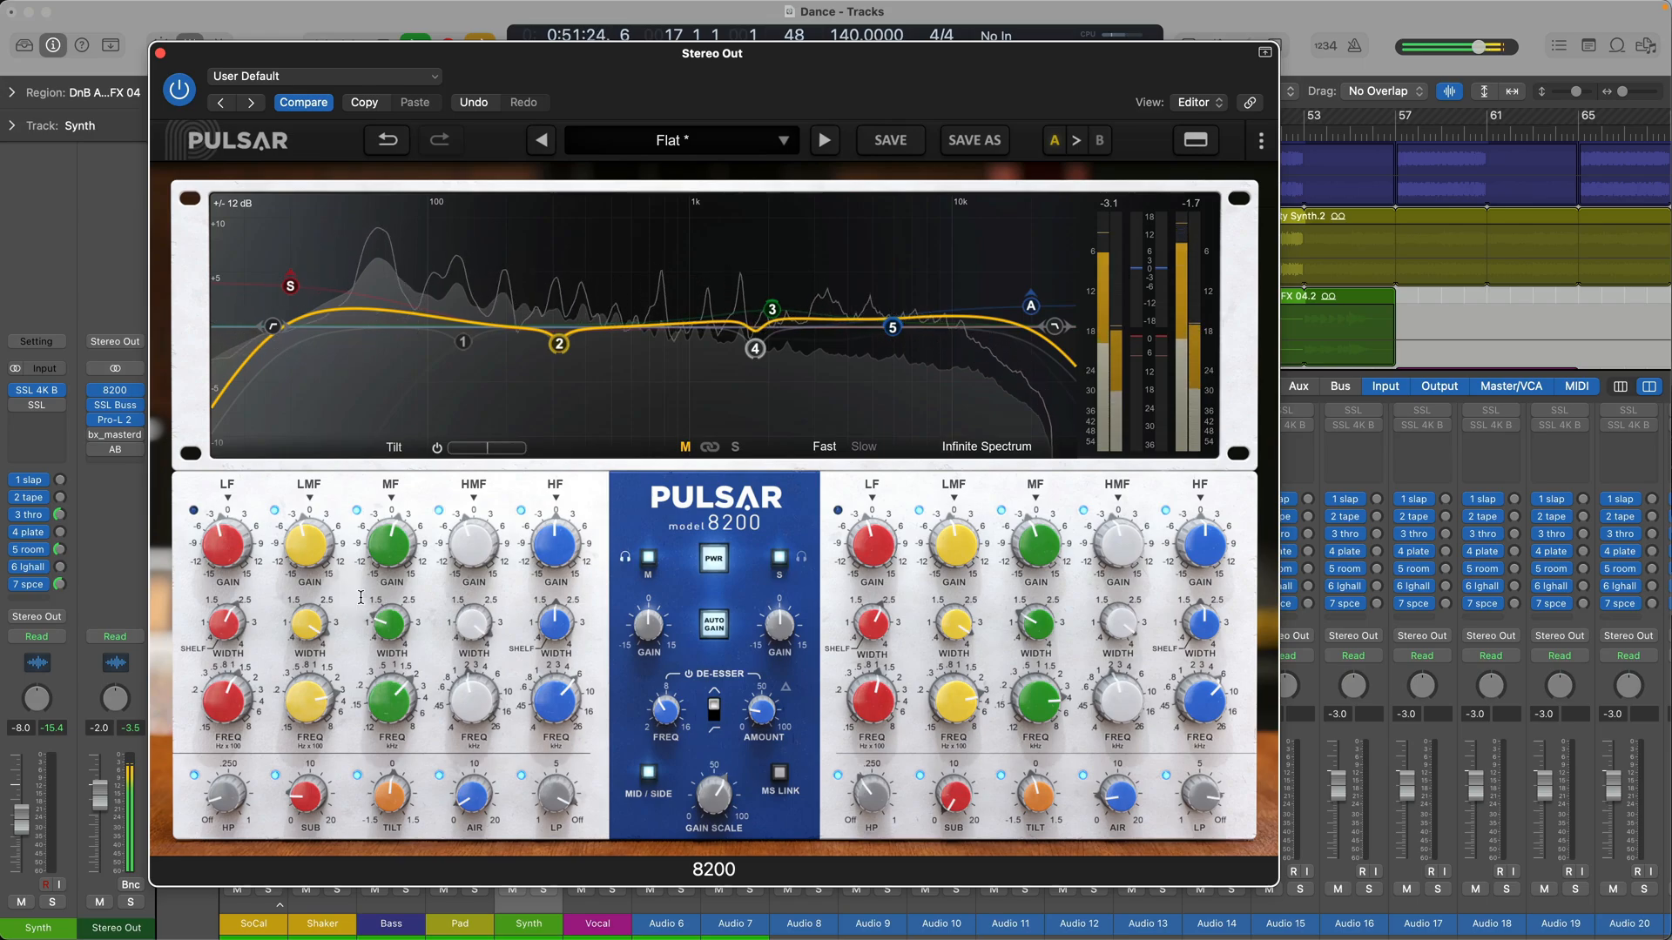
{"action": "left_click_drag", "start_coordinate": [366, 582], "coordinate": [394, 547]}
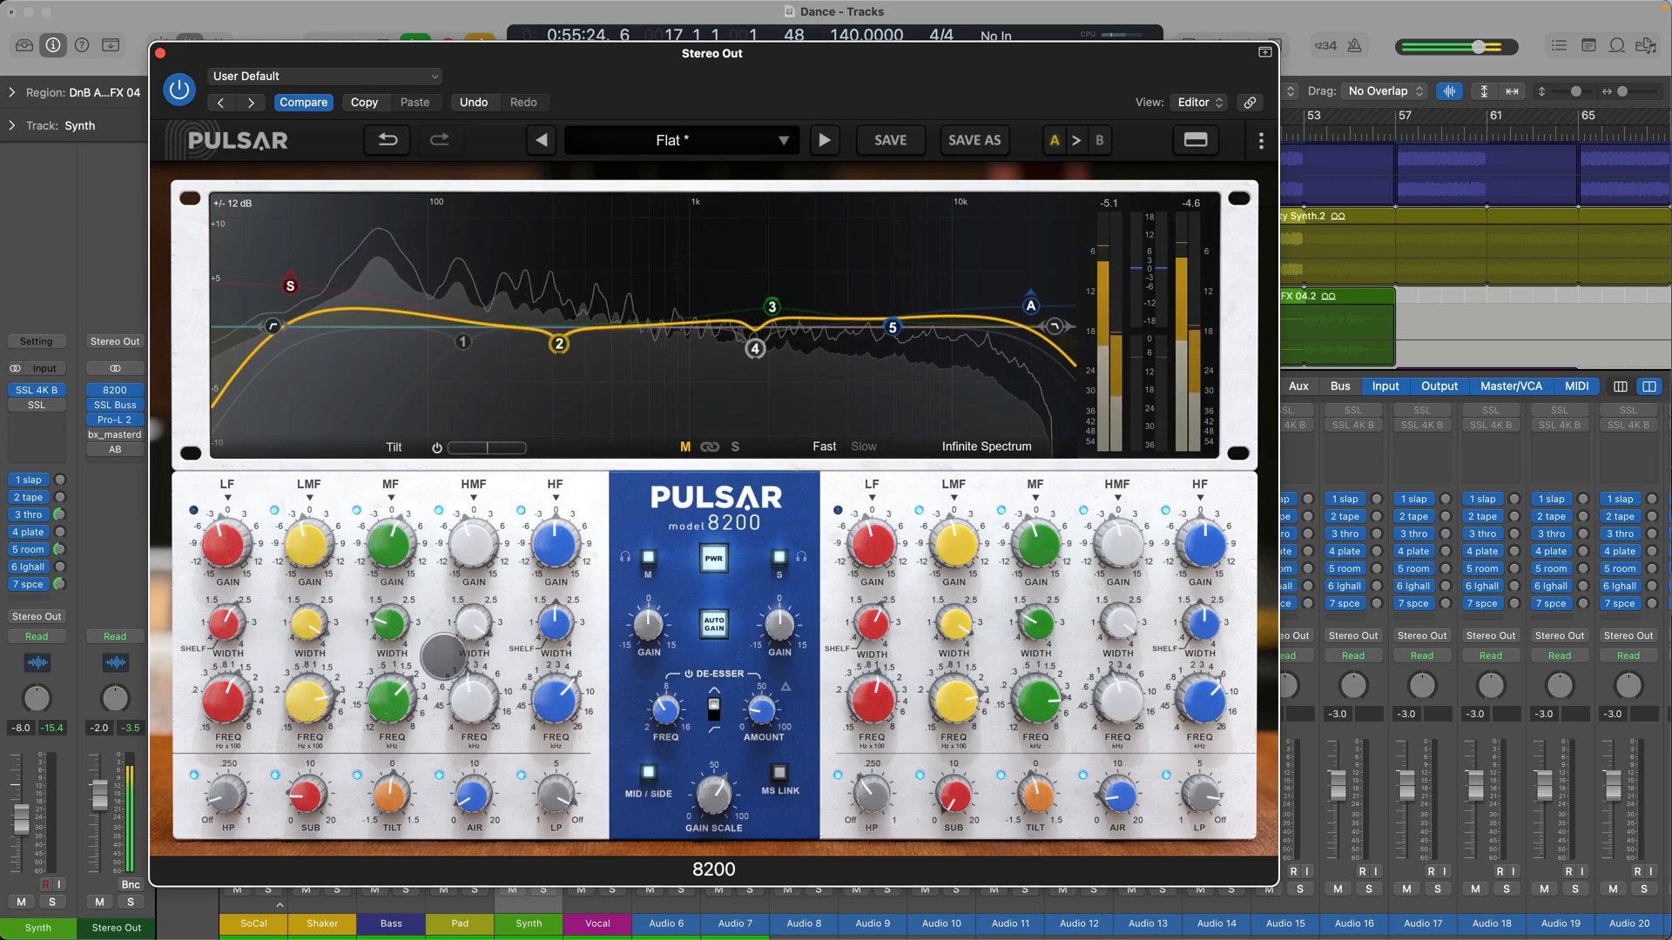
Step: Cut the mid channel's HMF band to about -3.70 dB and lower the Stereo Out fader to about -20.5 dB
{"action": "left_click_drag", "start_coordinate": [469, 554], "coordinate": [466, 581]}
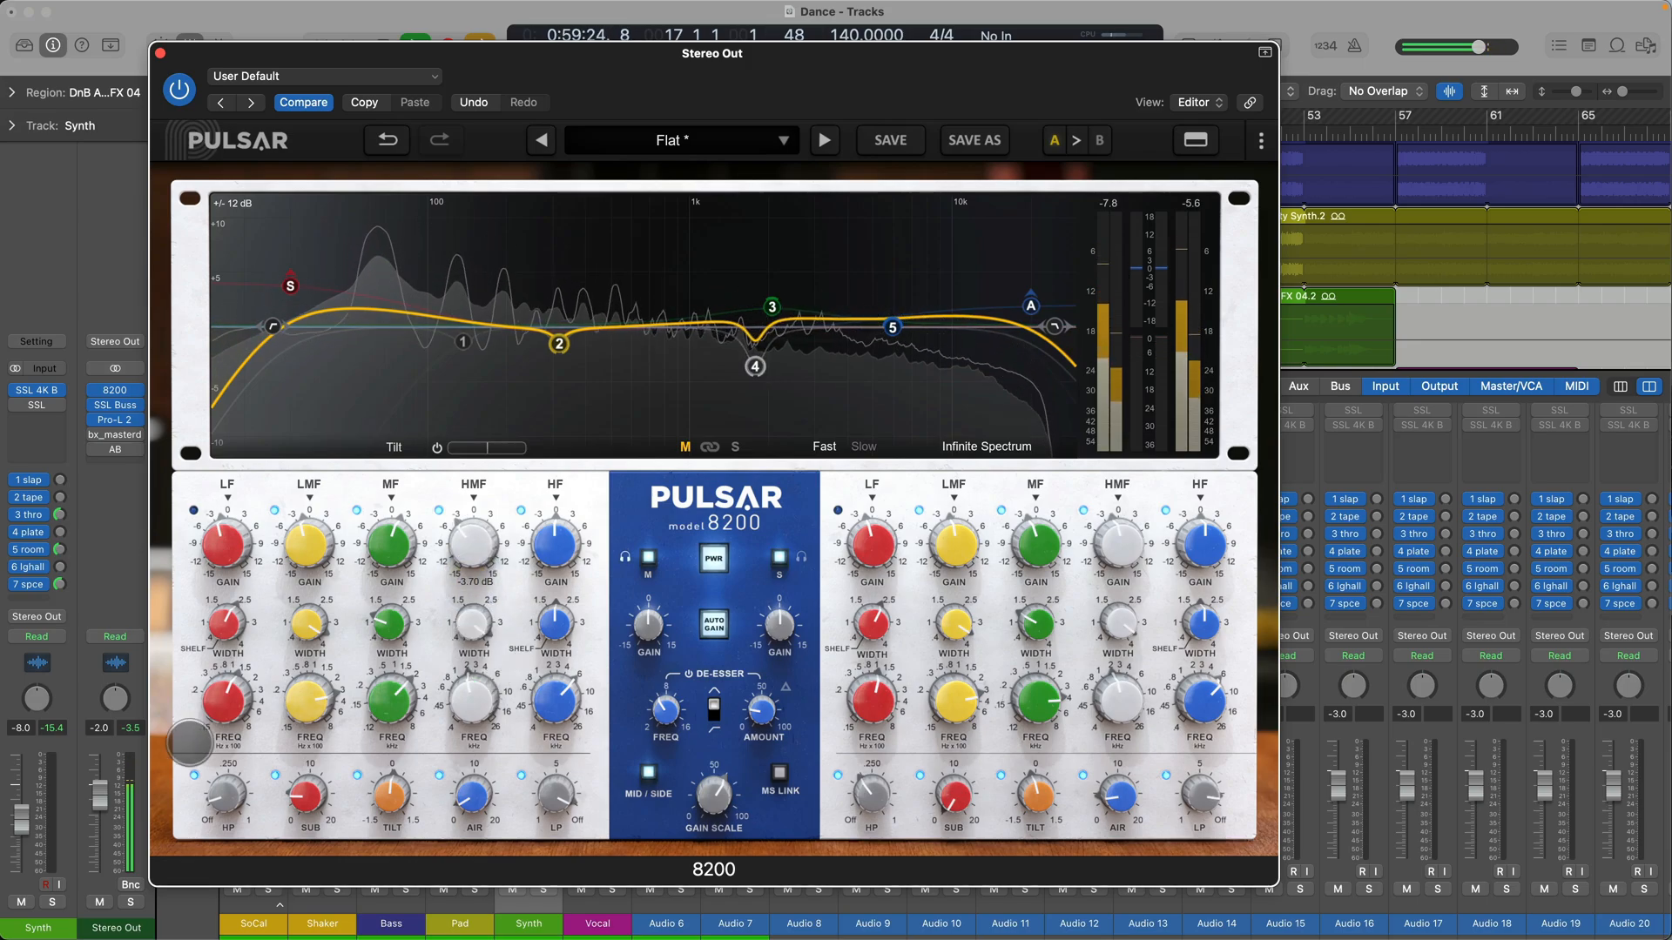
{"action": "left_click_drag", "start_coordinate": [99, 836], "coordinate": [99, 895]}
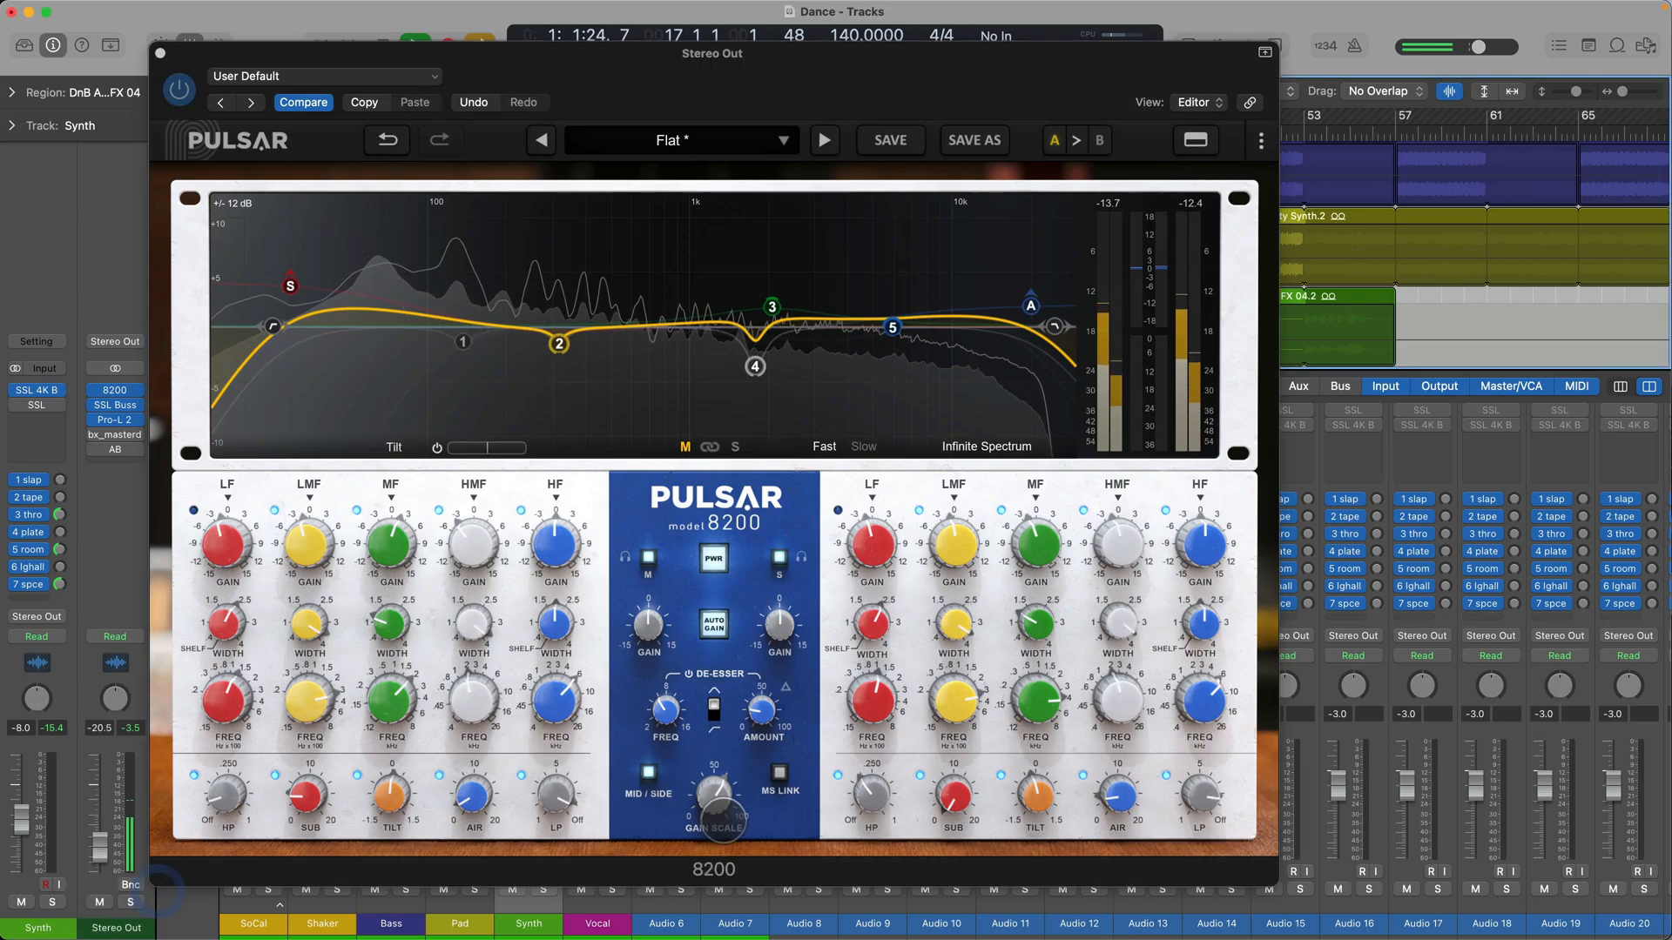
Step: Set the EQ graph's range to +/- 6 dB and reduce the Gain Scale to about 33
{"action": "left_click_drag", "start_coordinate": [713, 788], "coordinate": [713, 796]}
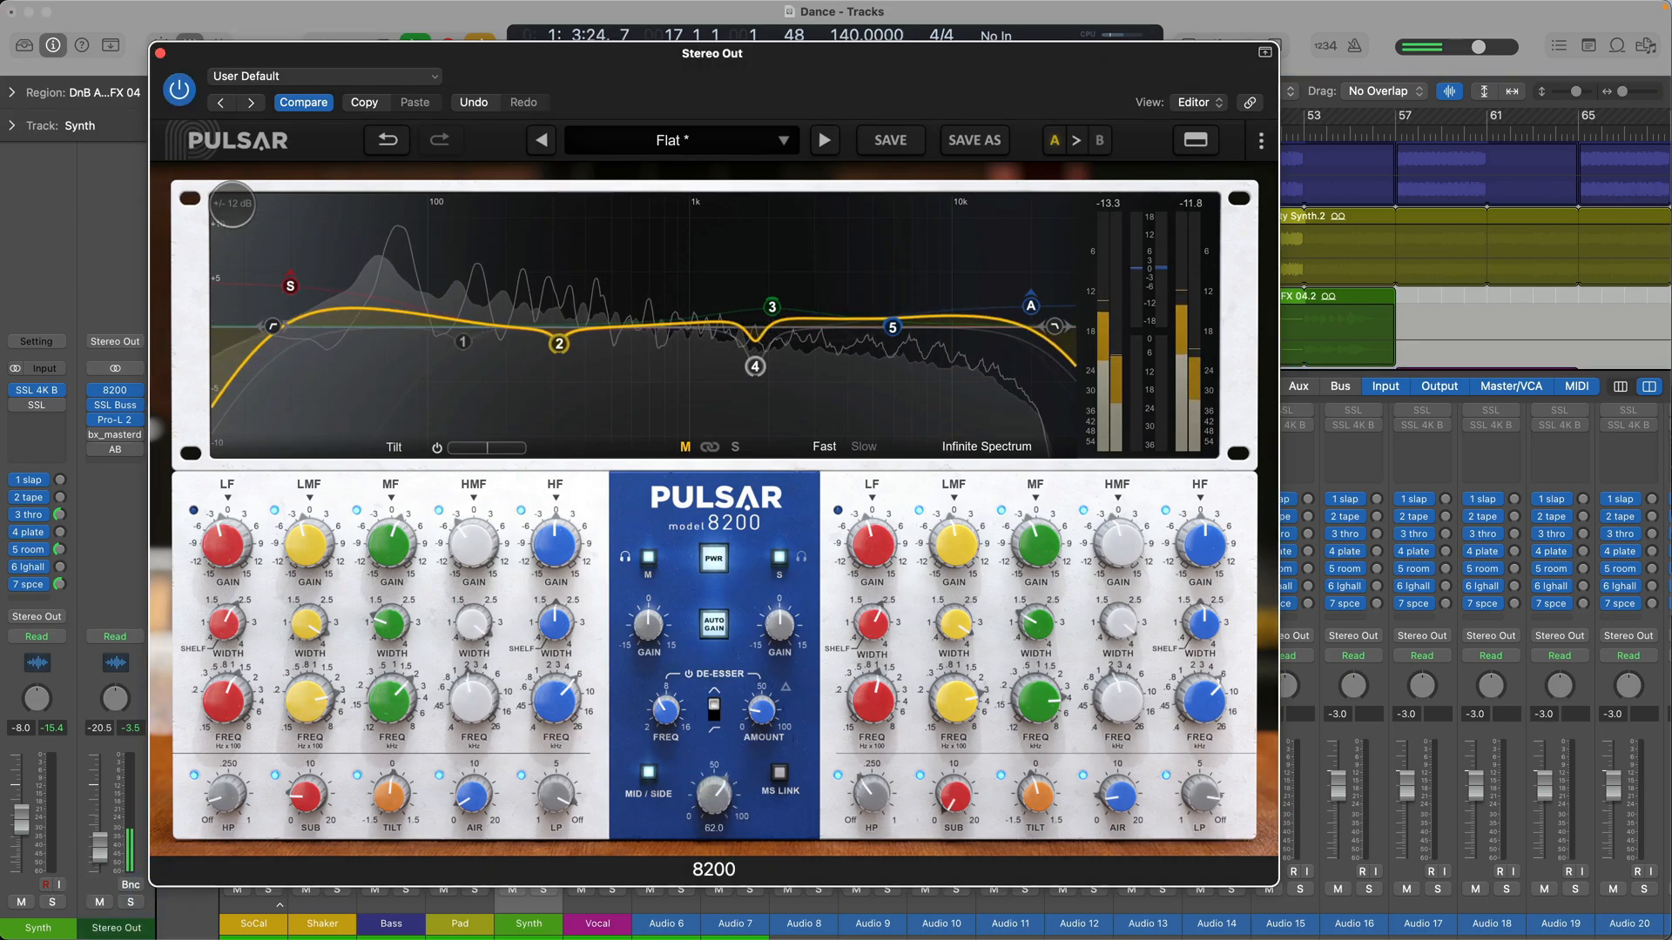
{"action": "left_click", "coordinate": [233, 206]}
{"action": "left_click", "coordinate": [251, 275]}
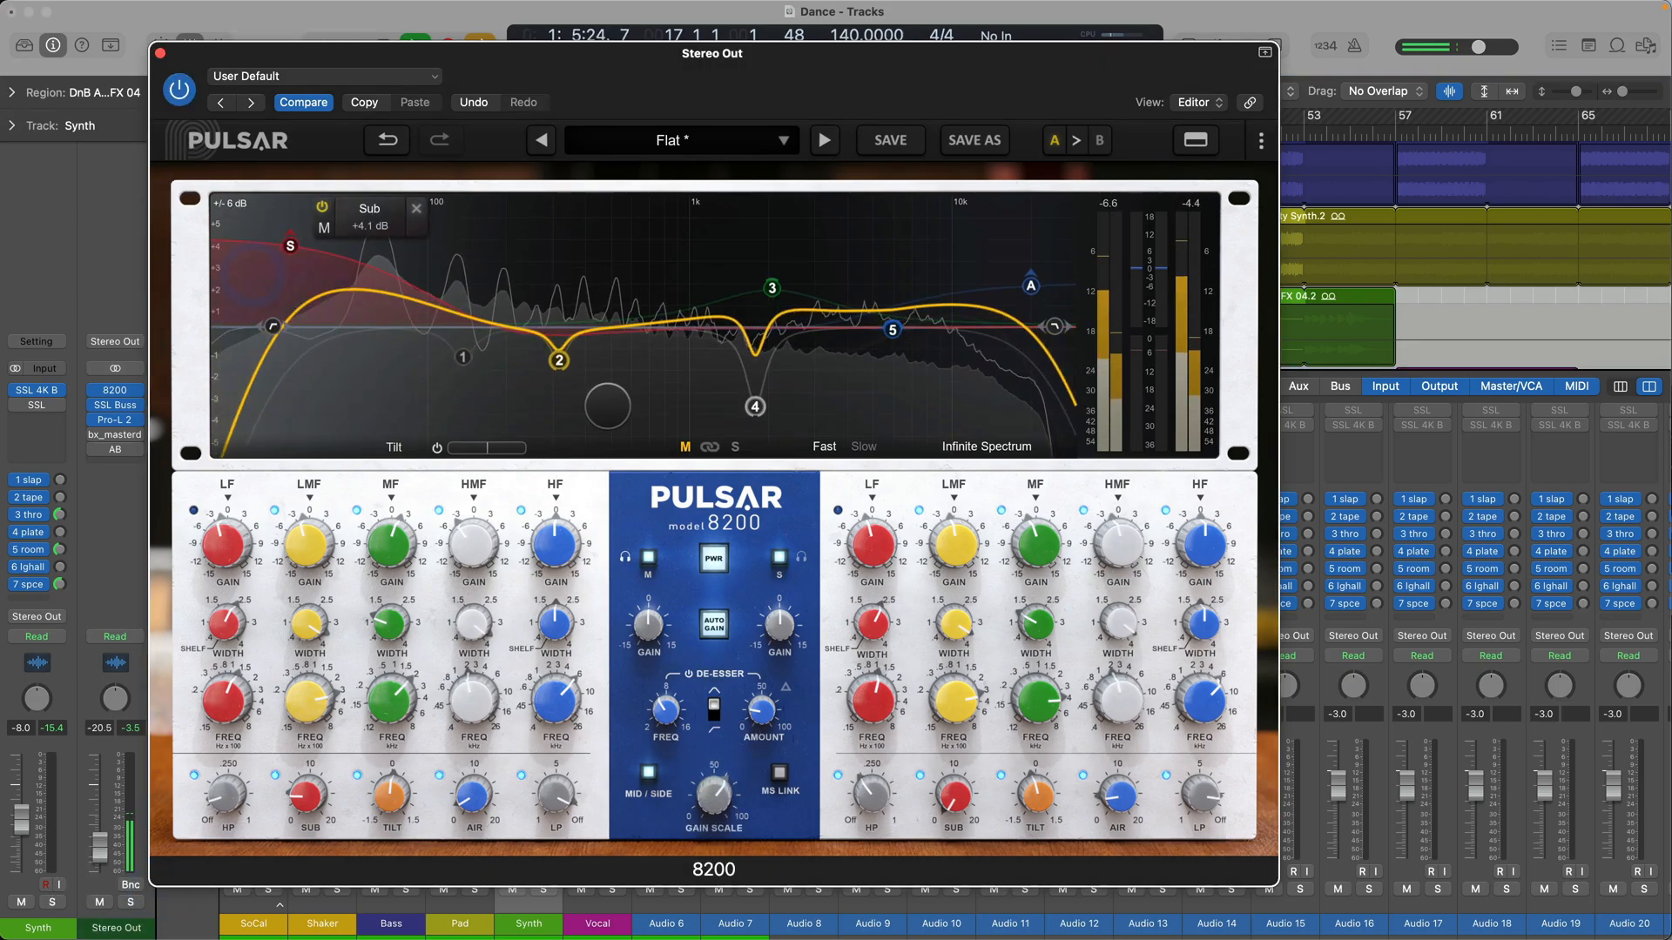
{"action": "left_click_drag", "start_coordinate": [773, 816], "coordinate": [692, 861]}
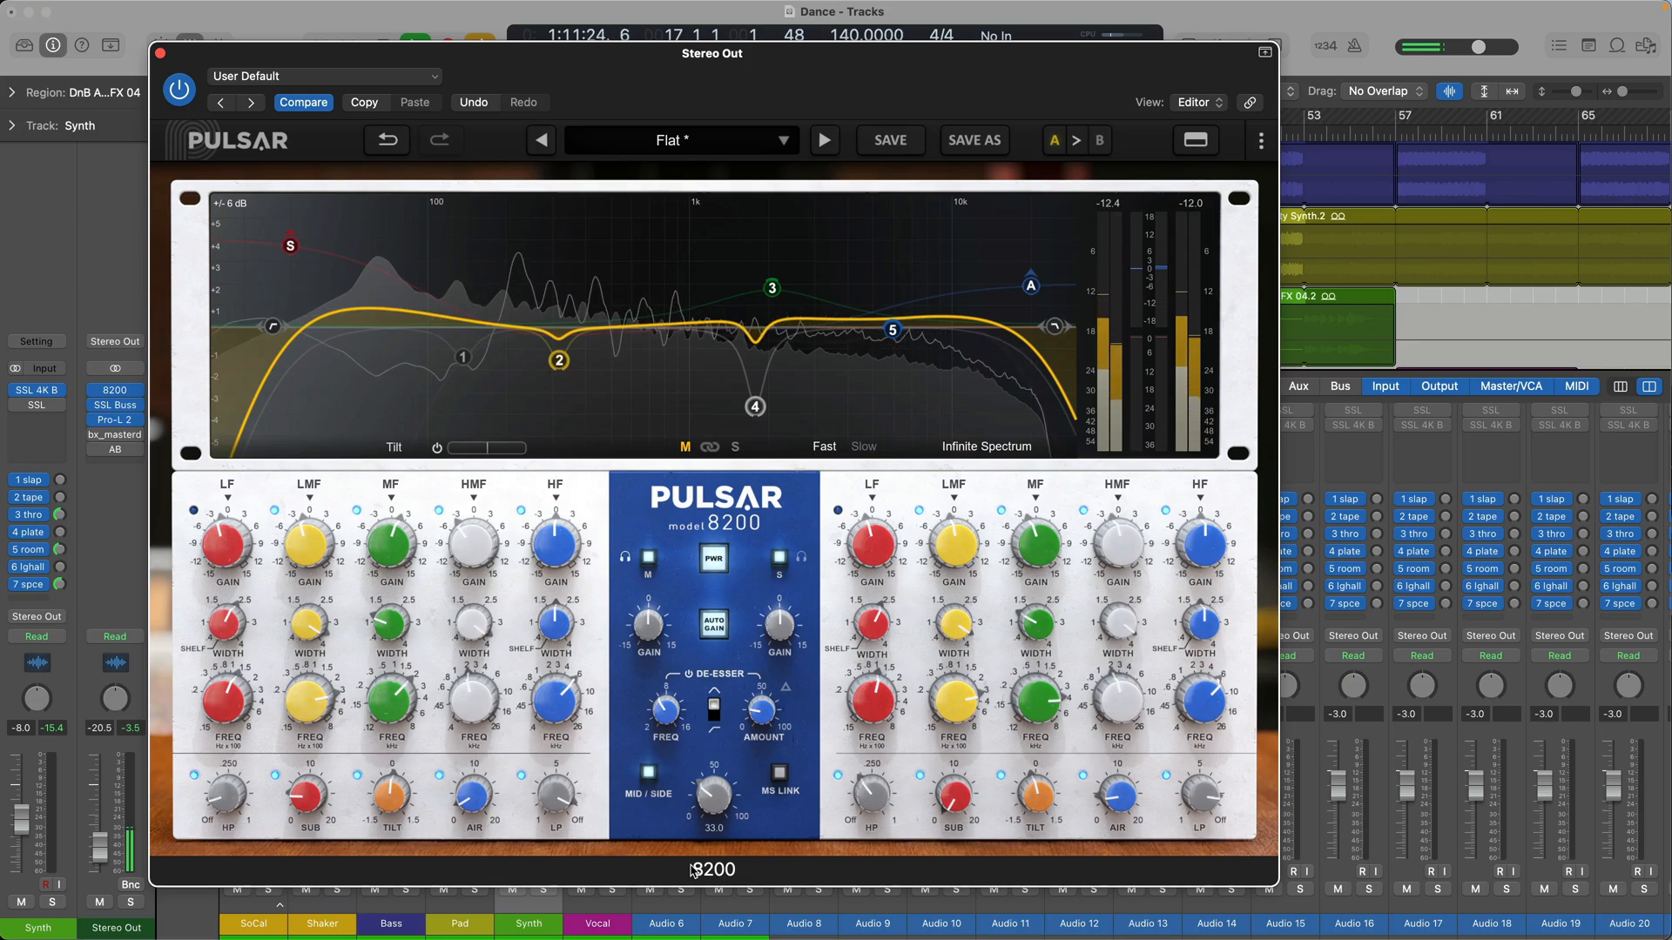
Step: Sweep the Gain Scale up to about 92.5 and back down to 7 to exaggerate and flatten the EQ curve
{"action": "left_click_drag", "start_coordinate": [692, 869], "coordinate": [760, 712]}
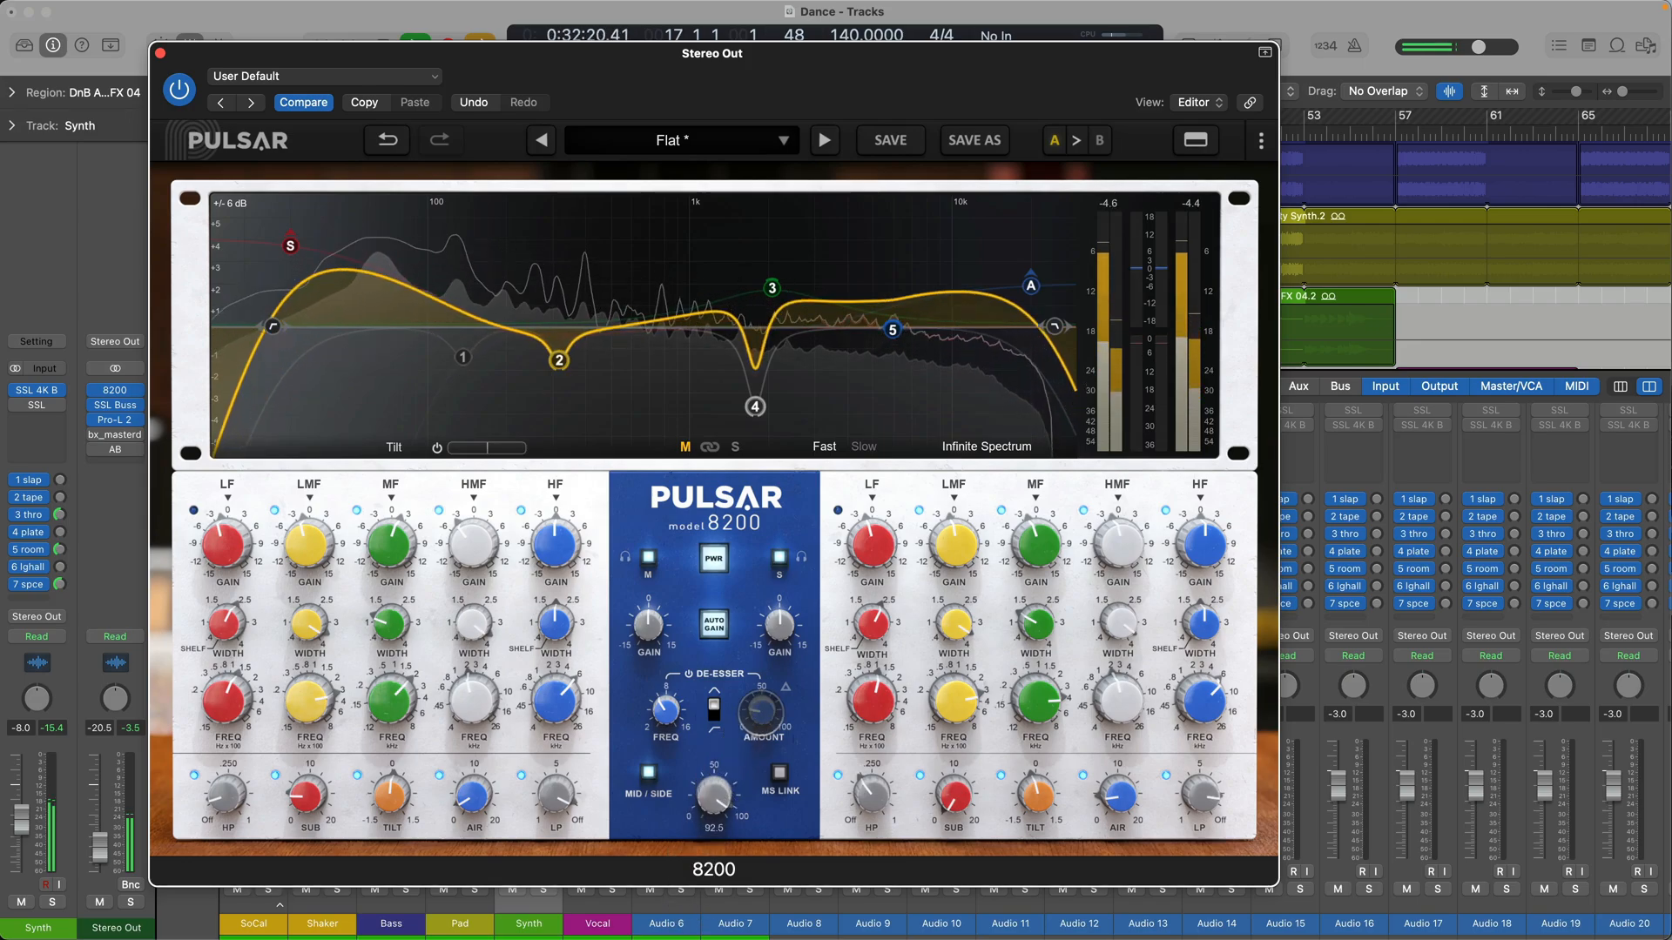
{"action": "left_click_drag", "start_coordinate": [716, 784], "coordinate": [719, 810]}
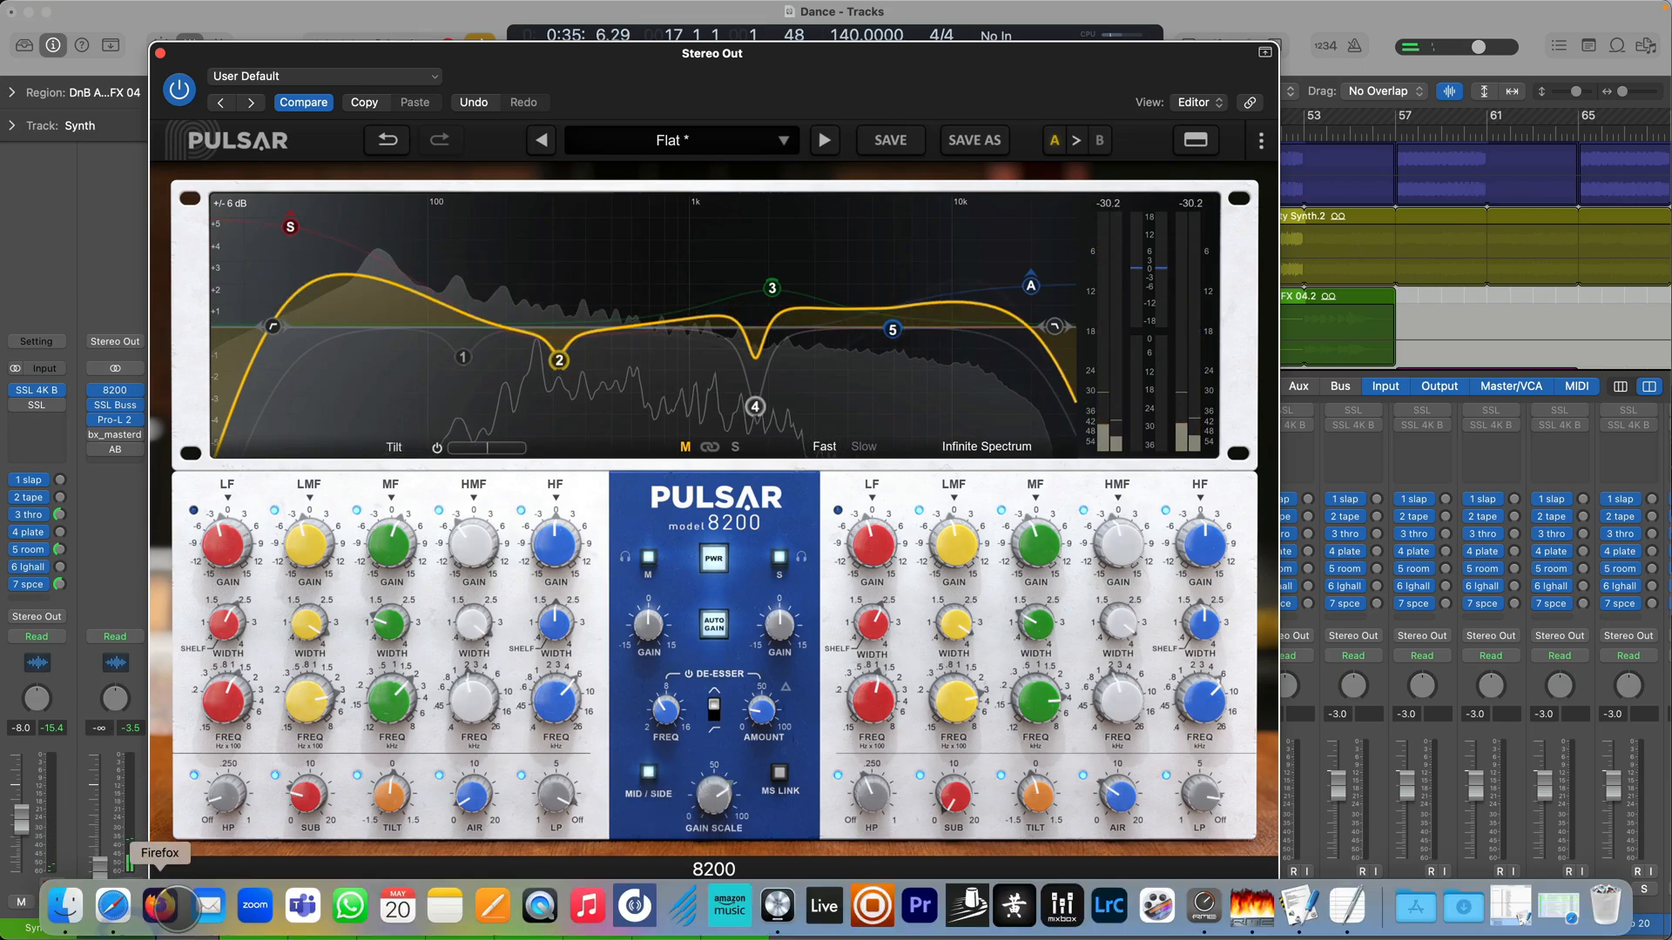
{"action": "left_click_drag", "start_coordinate": [716, 793], "coordinate": [666, 925]}
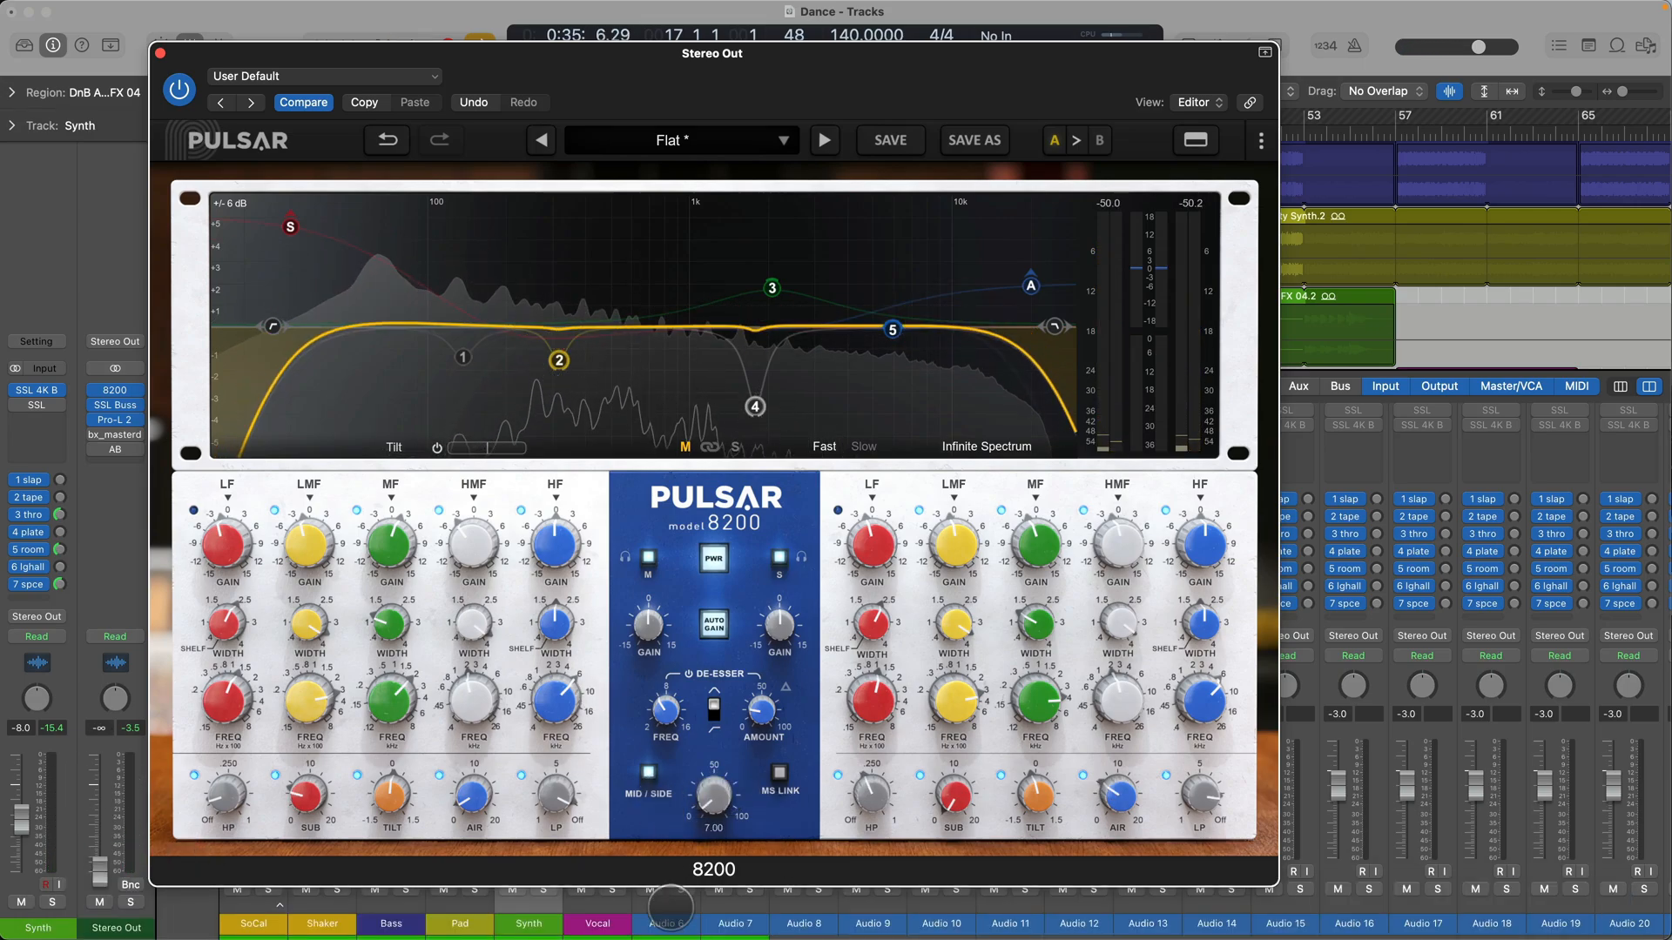
Step: Resume playback with the Stereo Out fader at about -2.0 dB and raise the Gain Scale to about 70.5
{"action": "key", "text": "space"}
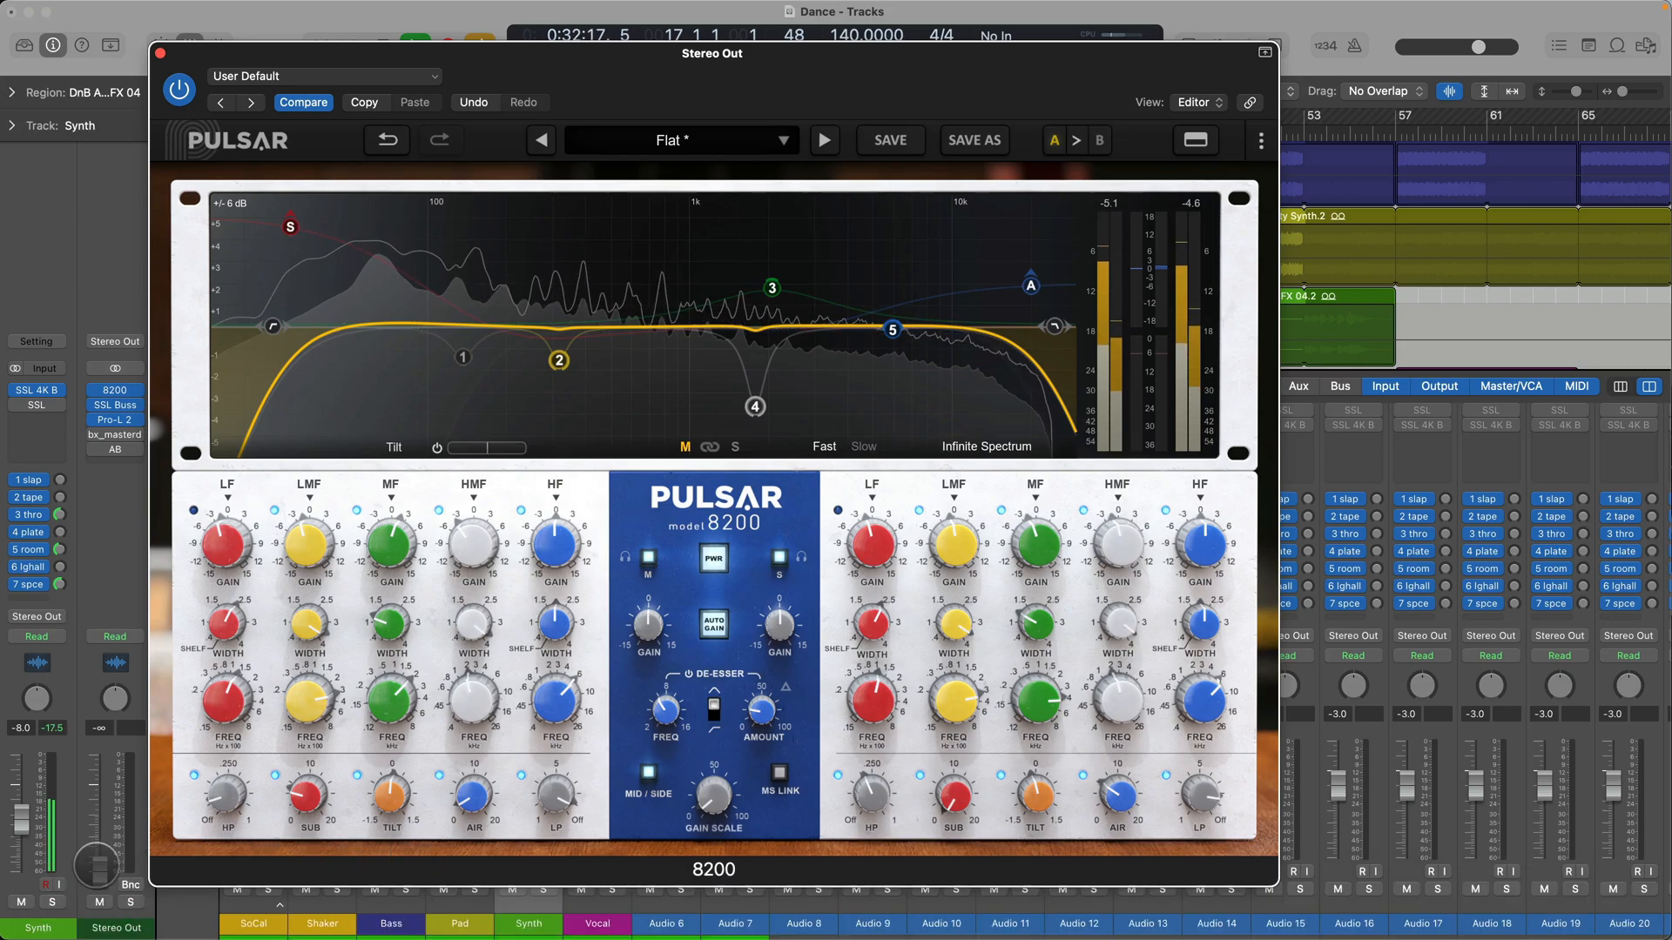
{"action": "left_click_drag", "start_coordinate": [96, 866], "coordinate": [114, 739]}
{"action": "left_click_drag", "start_coordinate": [716, 797], "coordinate": [735, 642]}
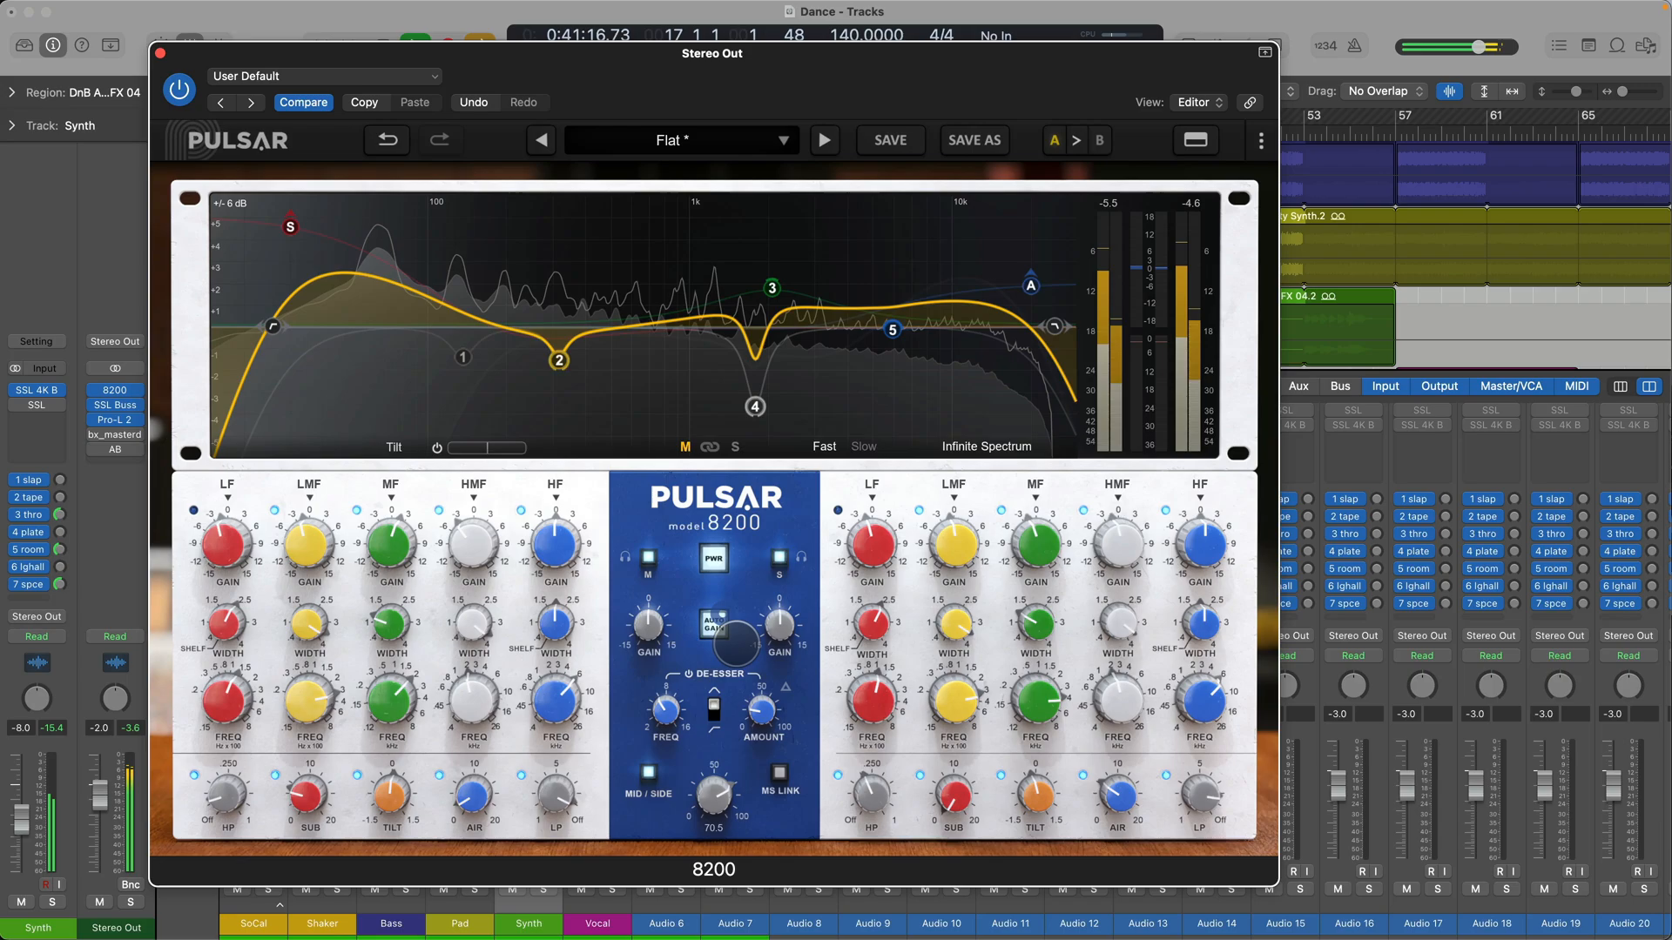
Step: Compare the mix with the 8200 bypassed and active, and raise the Gain Scale to about 78.5
{"action": "left_click", "coordinate": [715, 562]}
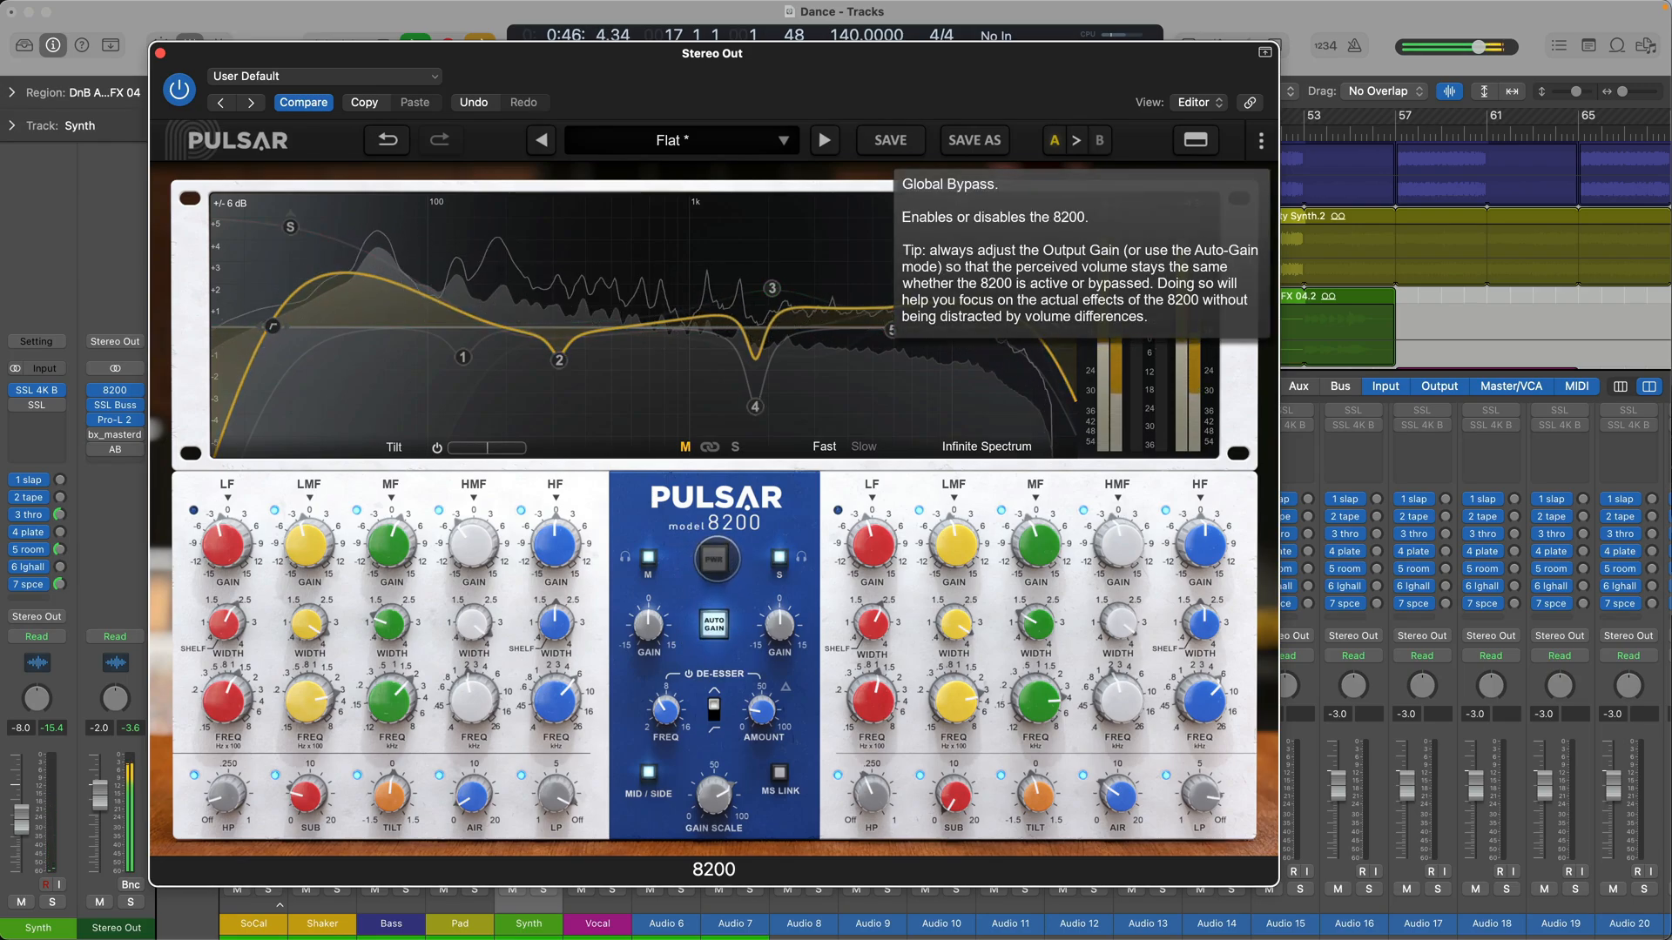
{"action": "left_click", "coordinate": [715, 561]}
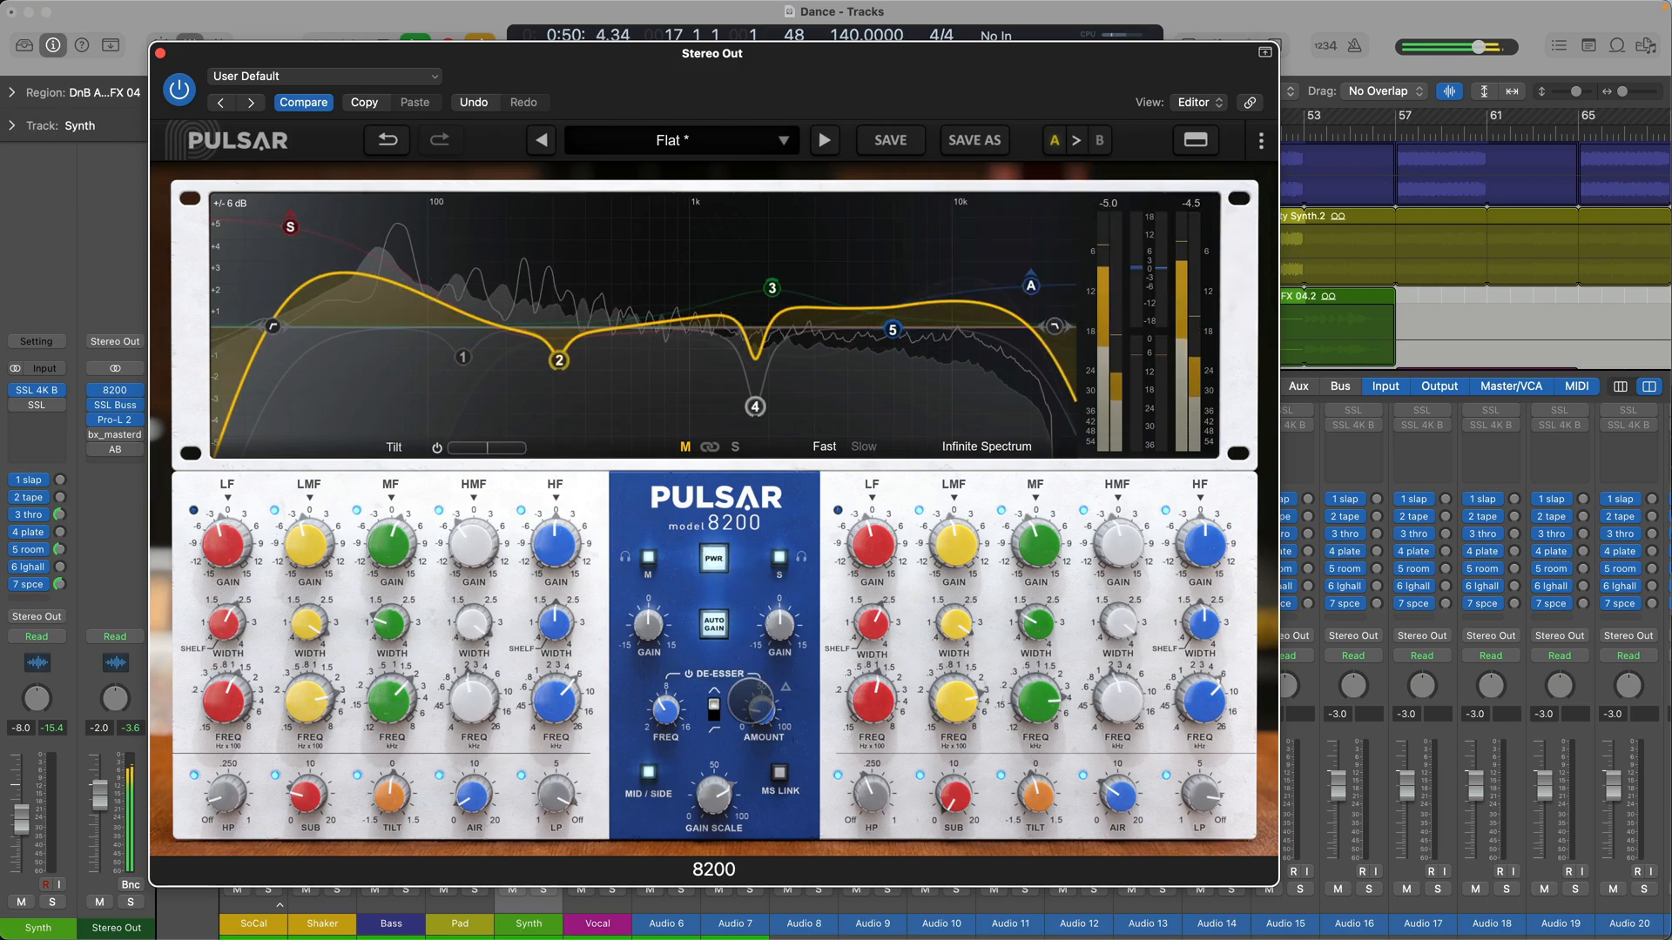
{"action": "left_click_drag", "start_coordinate": [729, 791], "coordinate": [733, 778]}
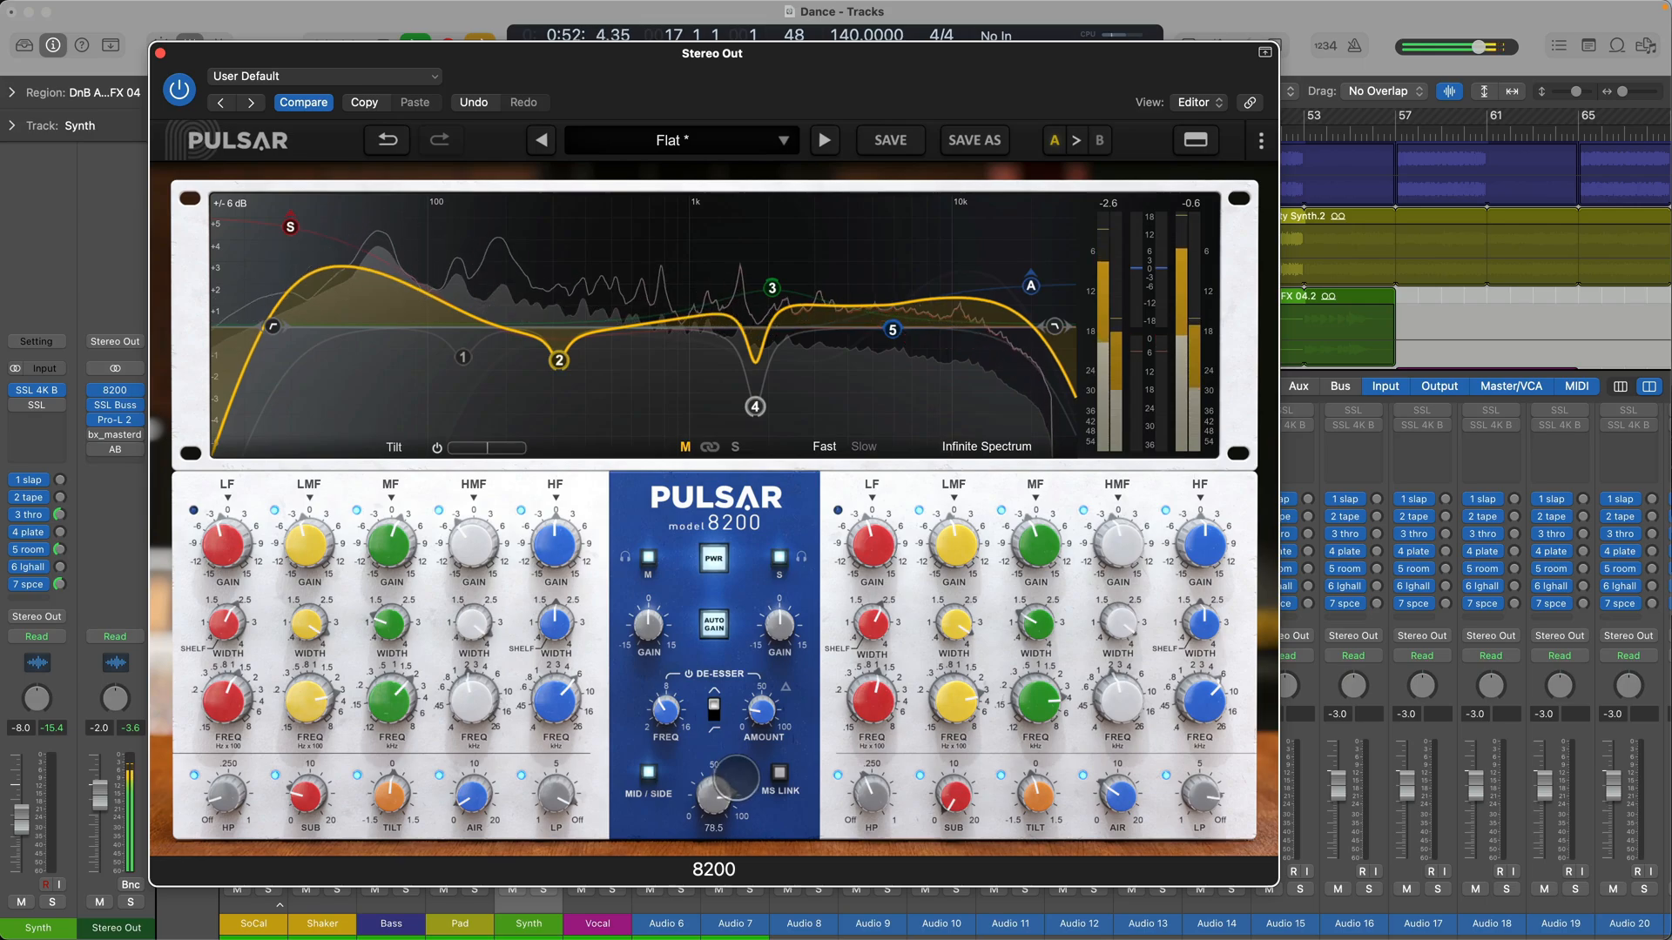
Step: With the graph range at +/- 12 dB, set the mid Sub to +5.0 dB and raise both Air boosts, the side's to +6.7 dB
{"action": "left_click", "coordinate": [224, 202]}
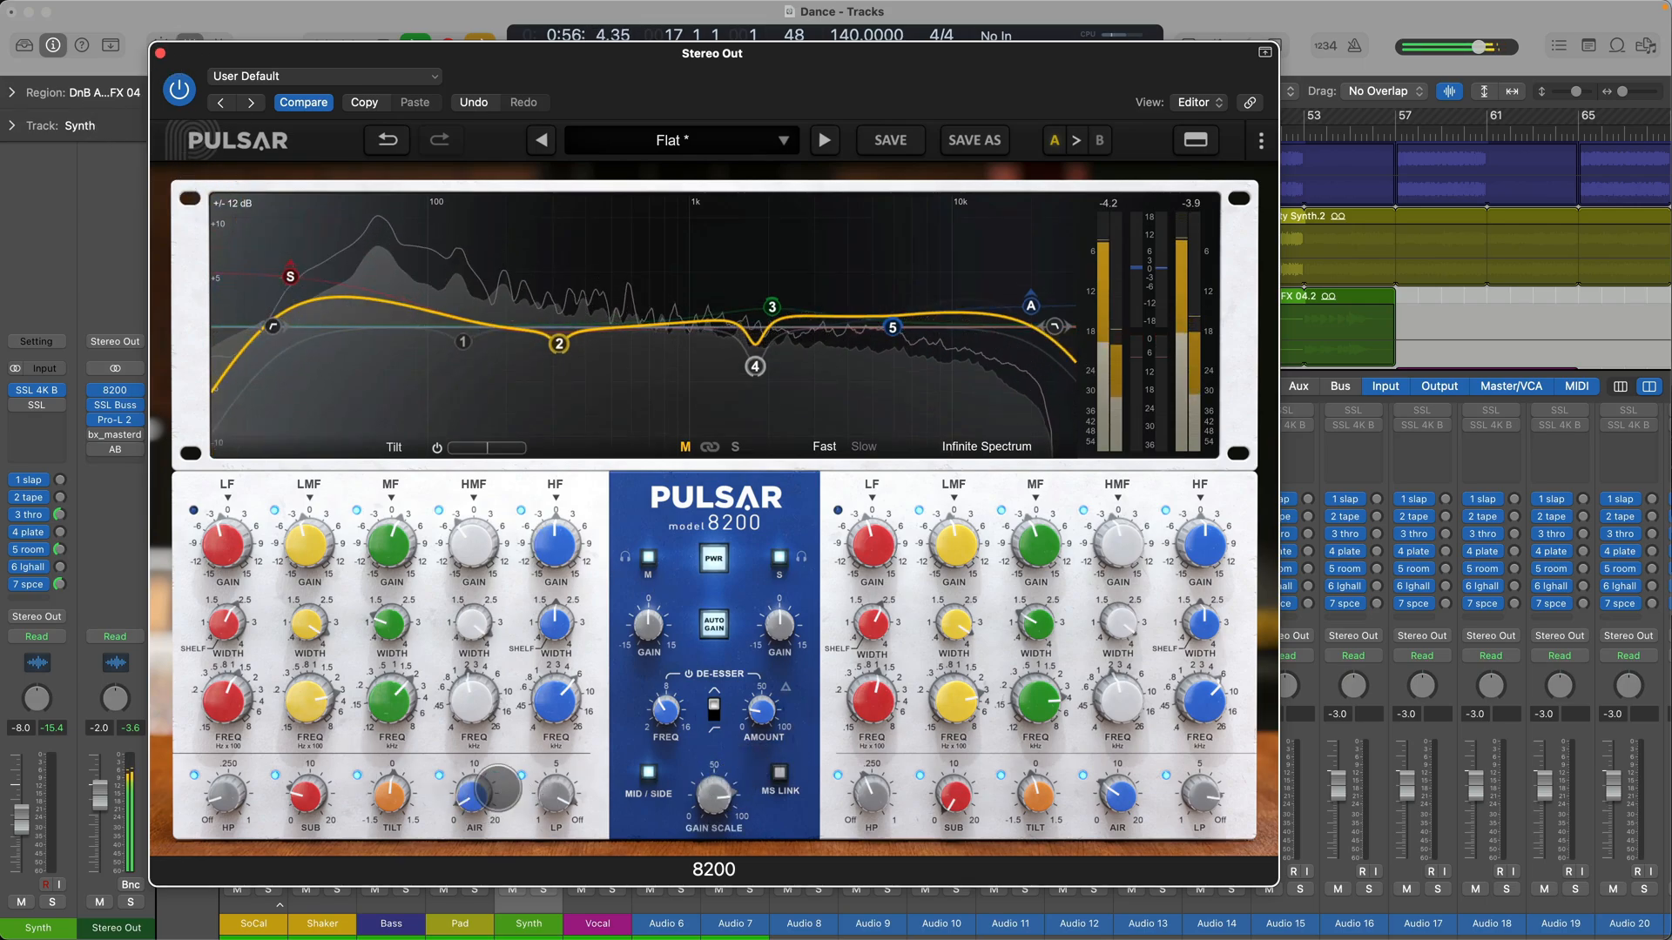
{"action": "left_click_drag", "start_coordinate": [304, 790], "coordinate": [310, 780]}
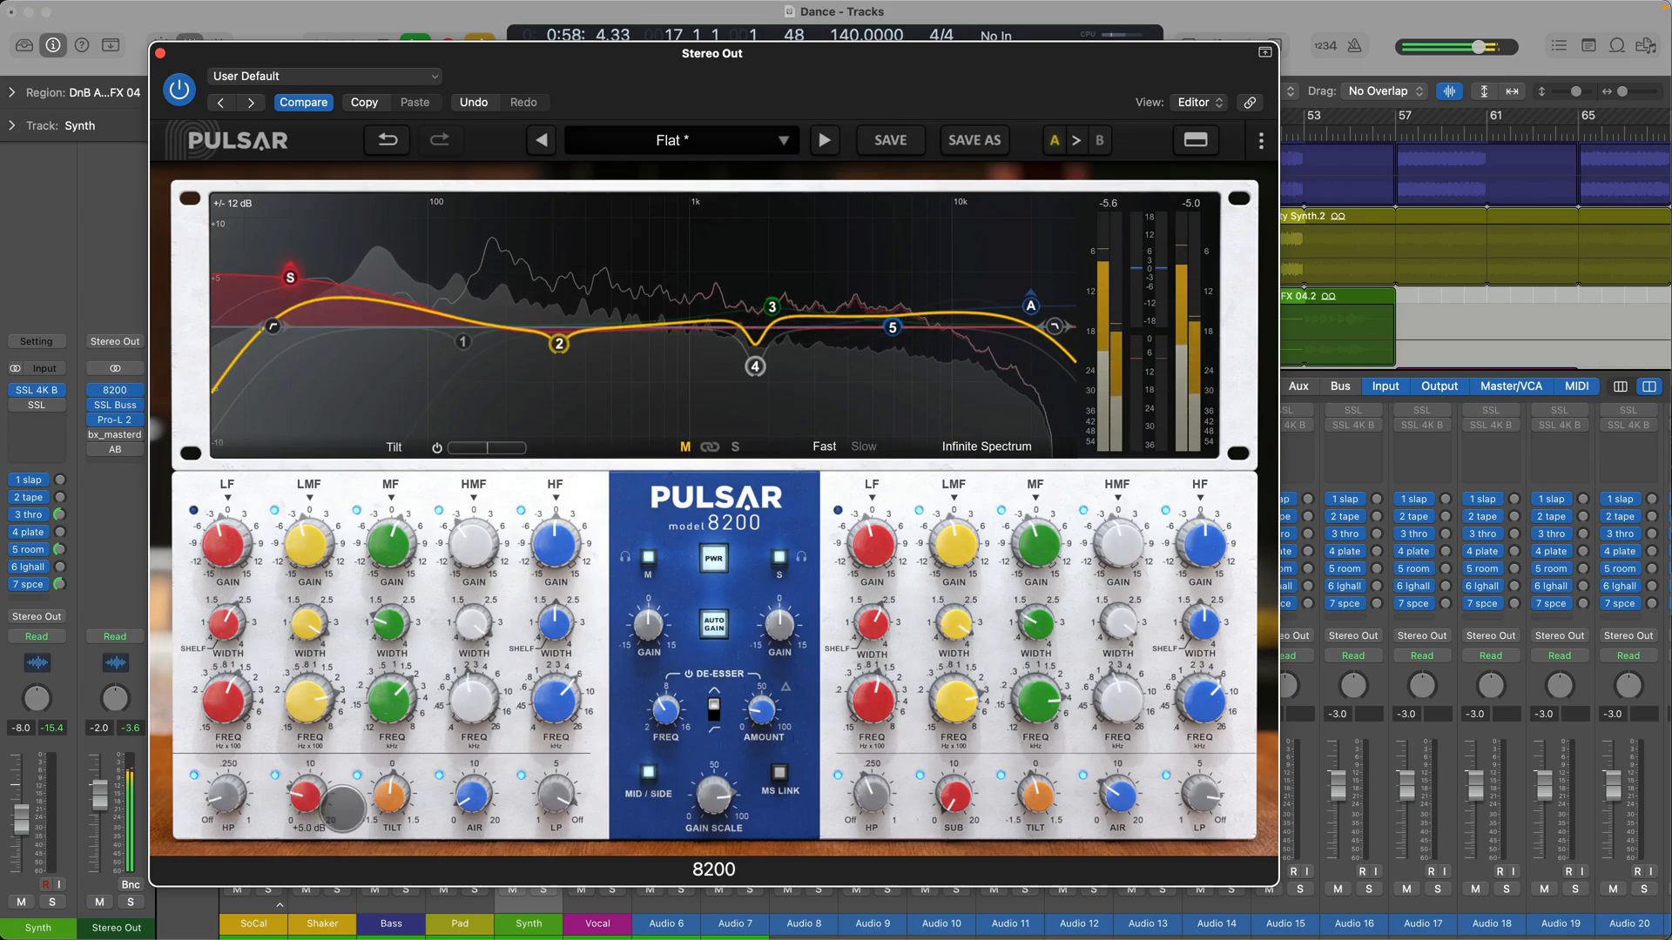
{"action": "left_click_drag", "start_coordinate": [471, 792], "coordinate": [521, 763]}
{"action": "mouse_move", "coordinate": [1123, 799]}
{"action": "left_mouse_down"}
{"action": "mouse_move", "coordinate": [1152, 672]}
{"action": "mouse_move", "coordinate": [1122, 794]}
{"action": "left_mouse_up"}
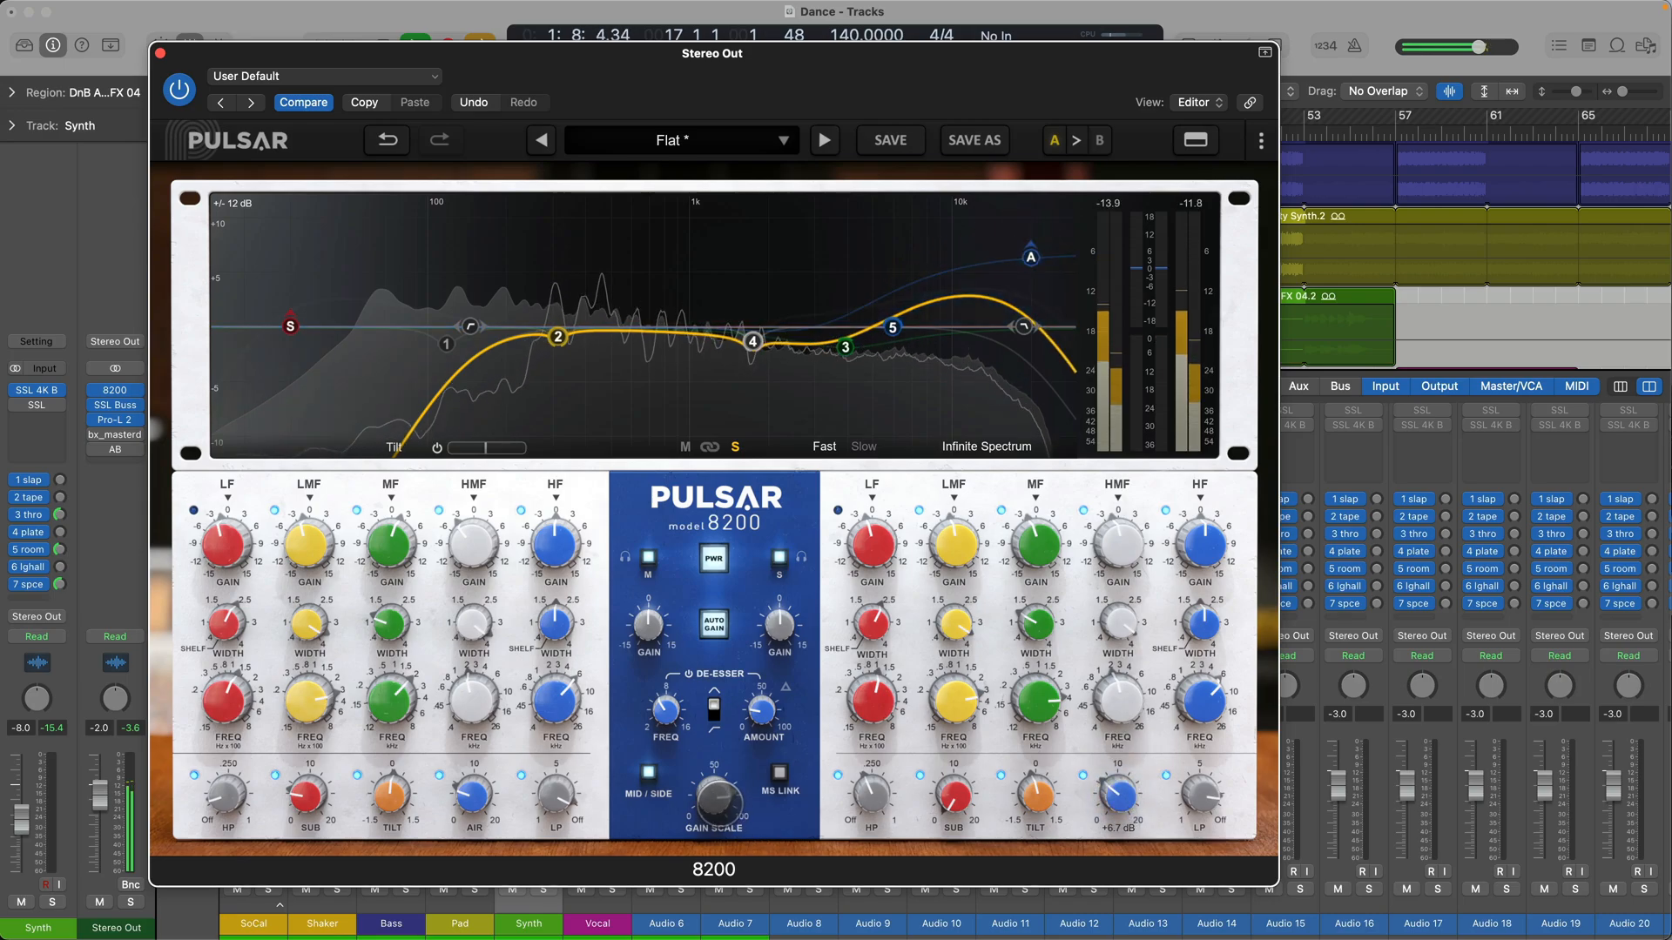
Step: Set the Gain Scale to about 58.5 and lower the mid channel's HF frequency to about 3.87 kHz
{"action": "left_click_drag", "start_coordinate": [703, 868], "coordinate": [758, 710]}
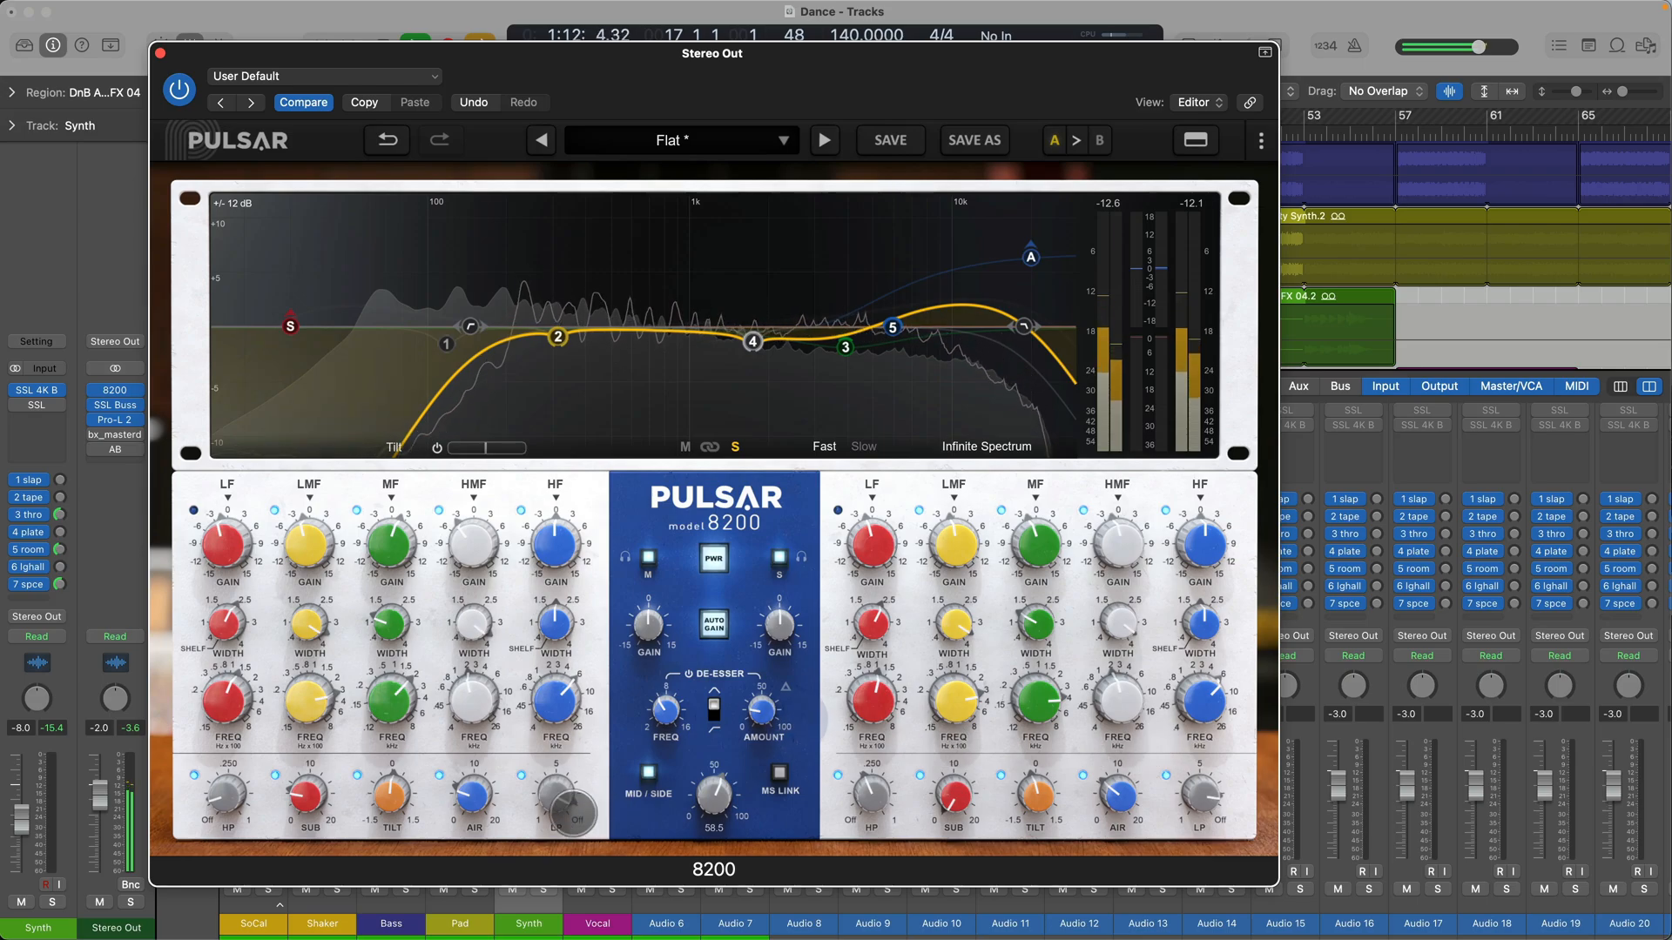
{"action": "left_click_drag", "start_coordinate": [567, 701], "coordinate": [547, 727]}
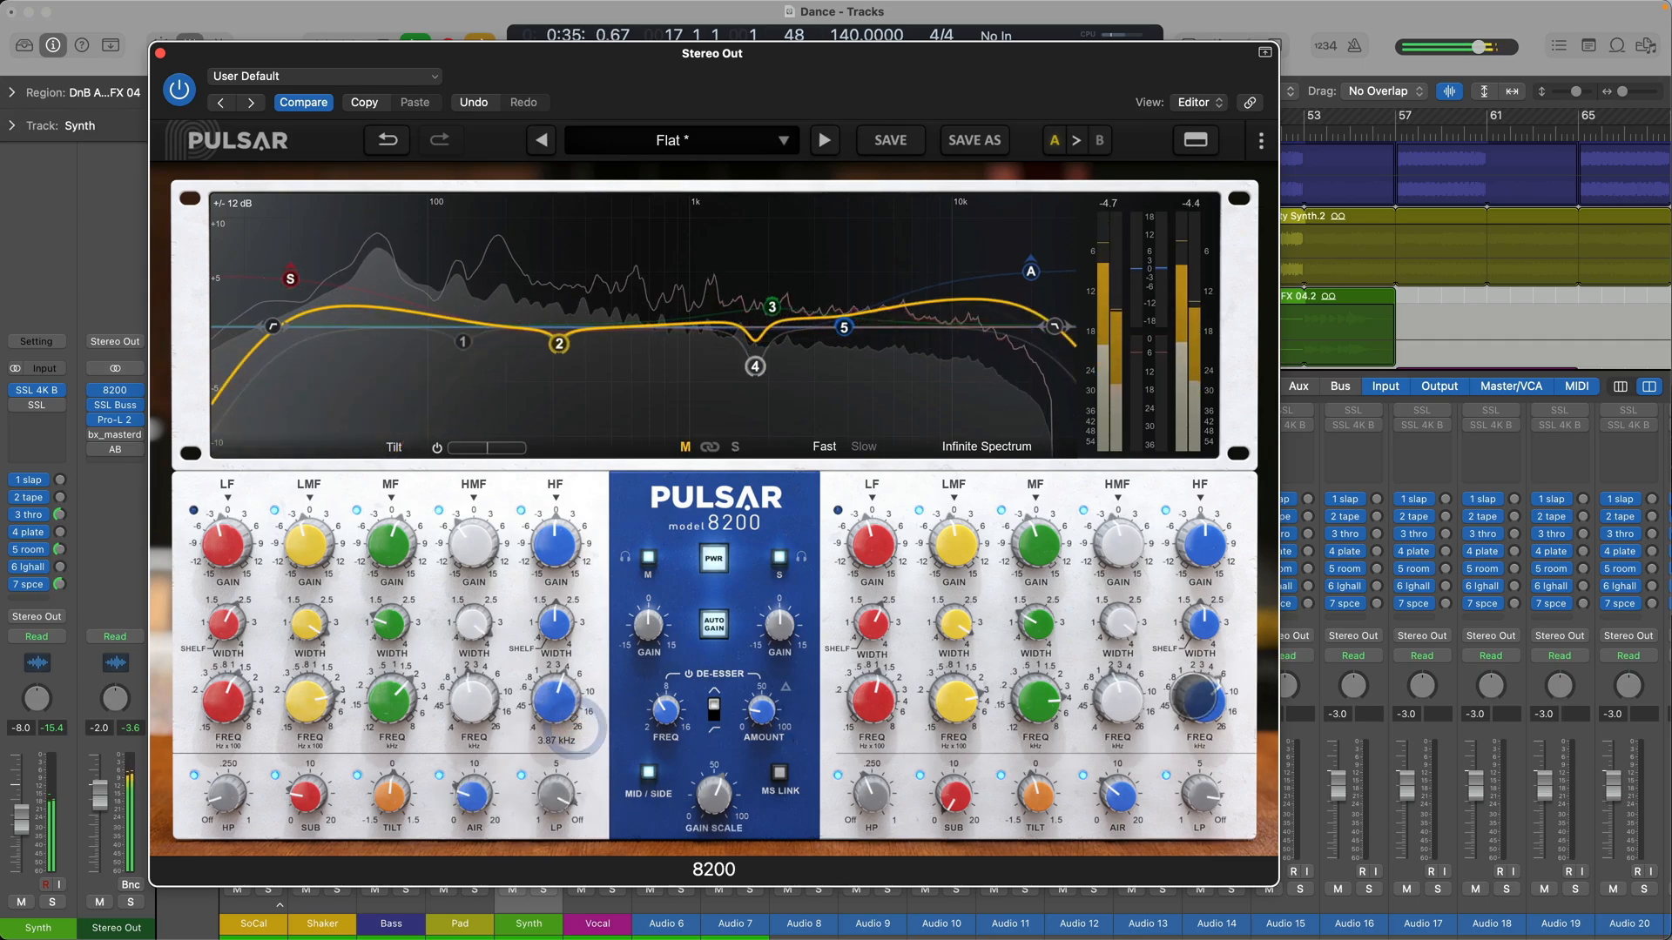
{"action": "left_click_drag", "start_coordinate": [1204, 547], "coordinate": [1214, 541]}
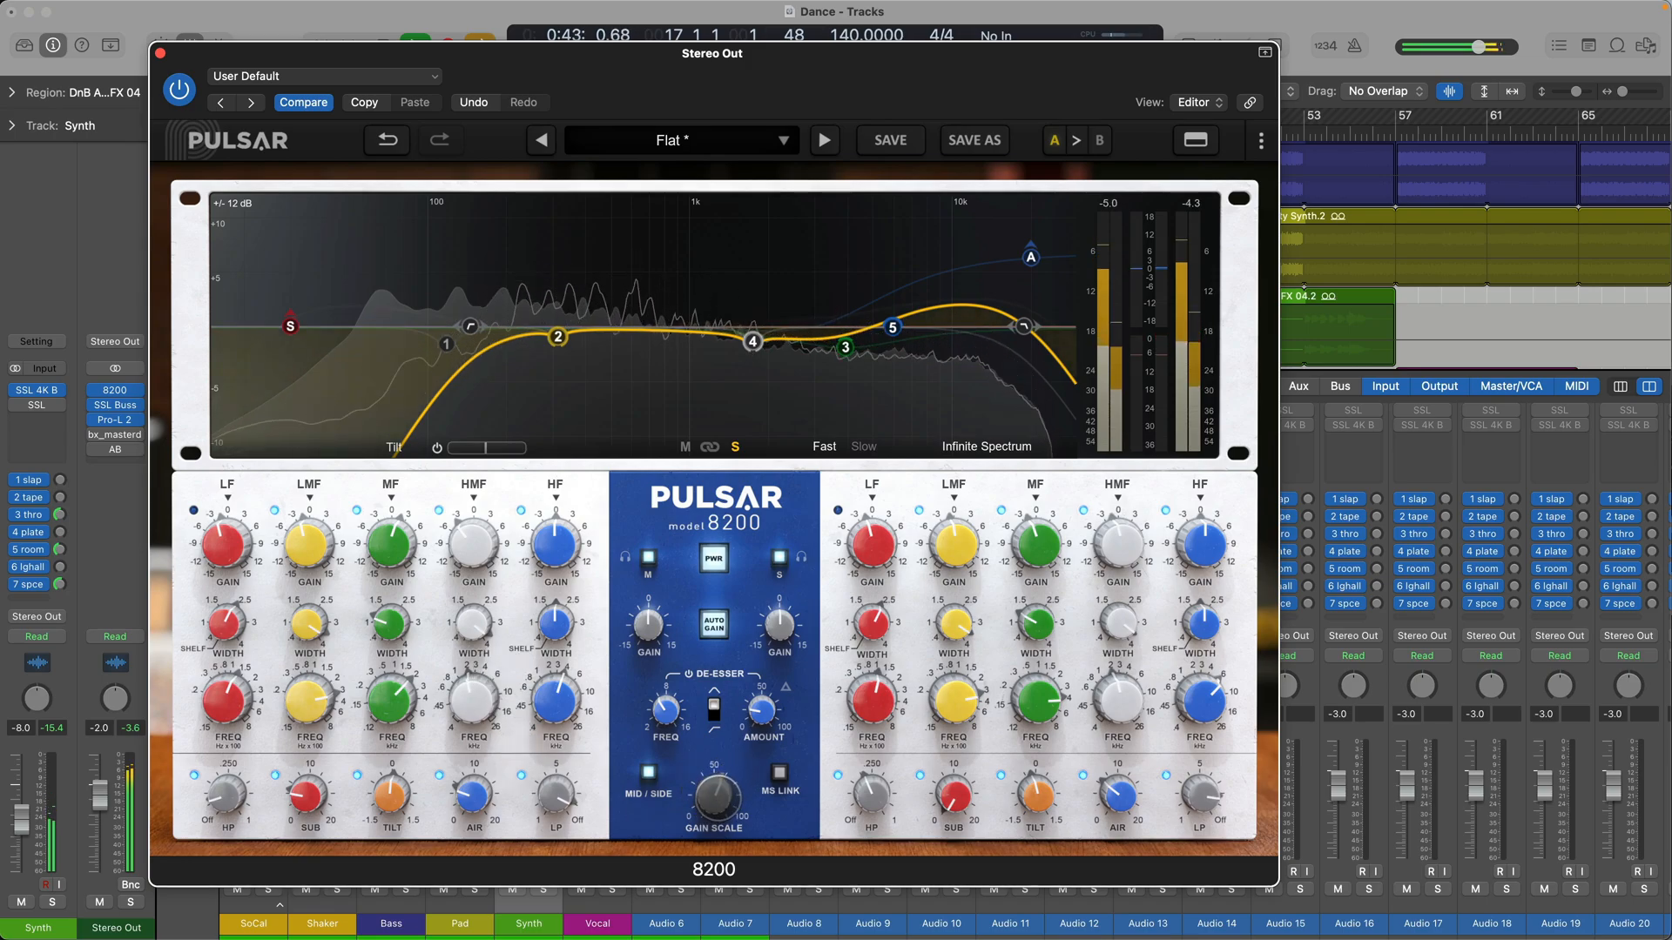
Step: Lower the mid channel's high-pass filter frequency and readjust its low-pass filter near the top of the spectrum
{"action": "left_click_drag", "start_coordinate": [227, 794], "coordinate": [227, 807]}
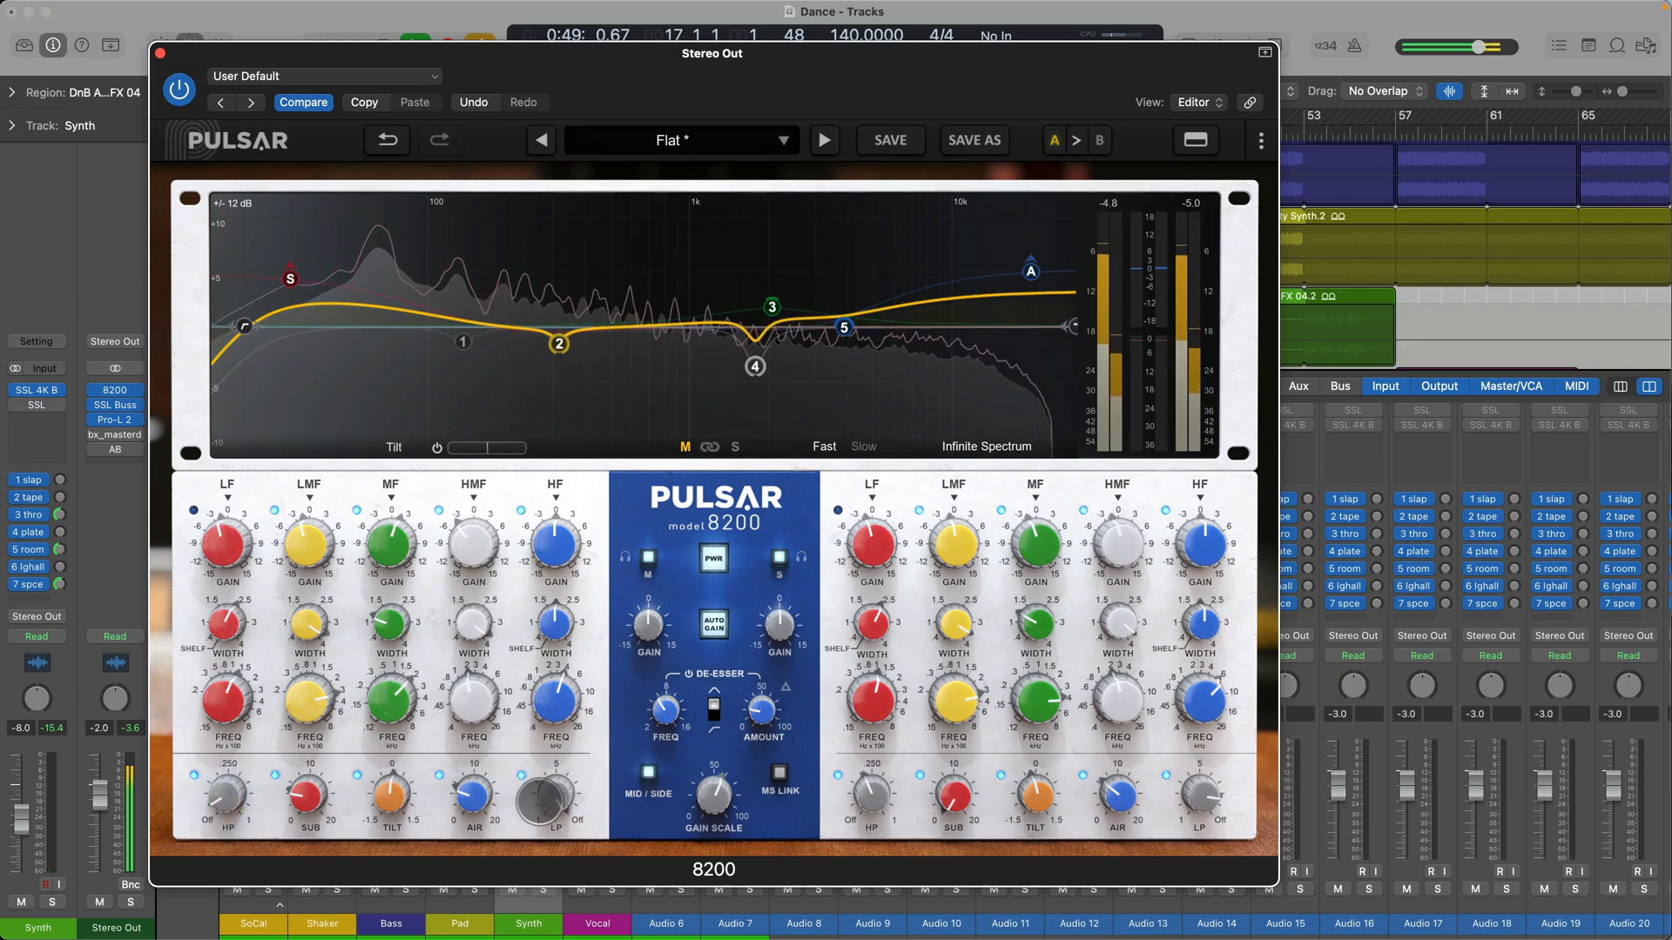
{"action": "left_click_drag", "start_coordinate": [541, 803], "coordinate": [543, 810]}
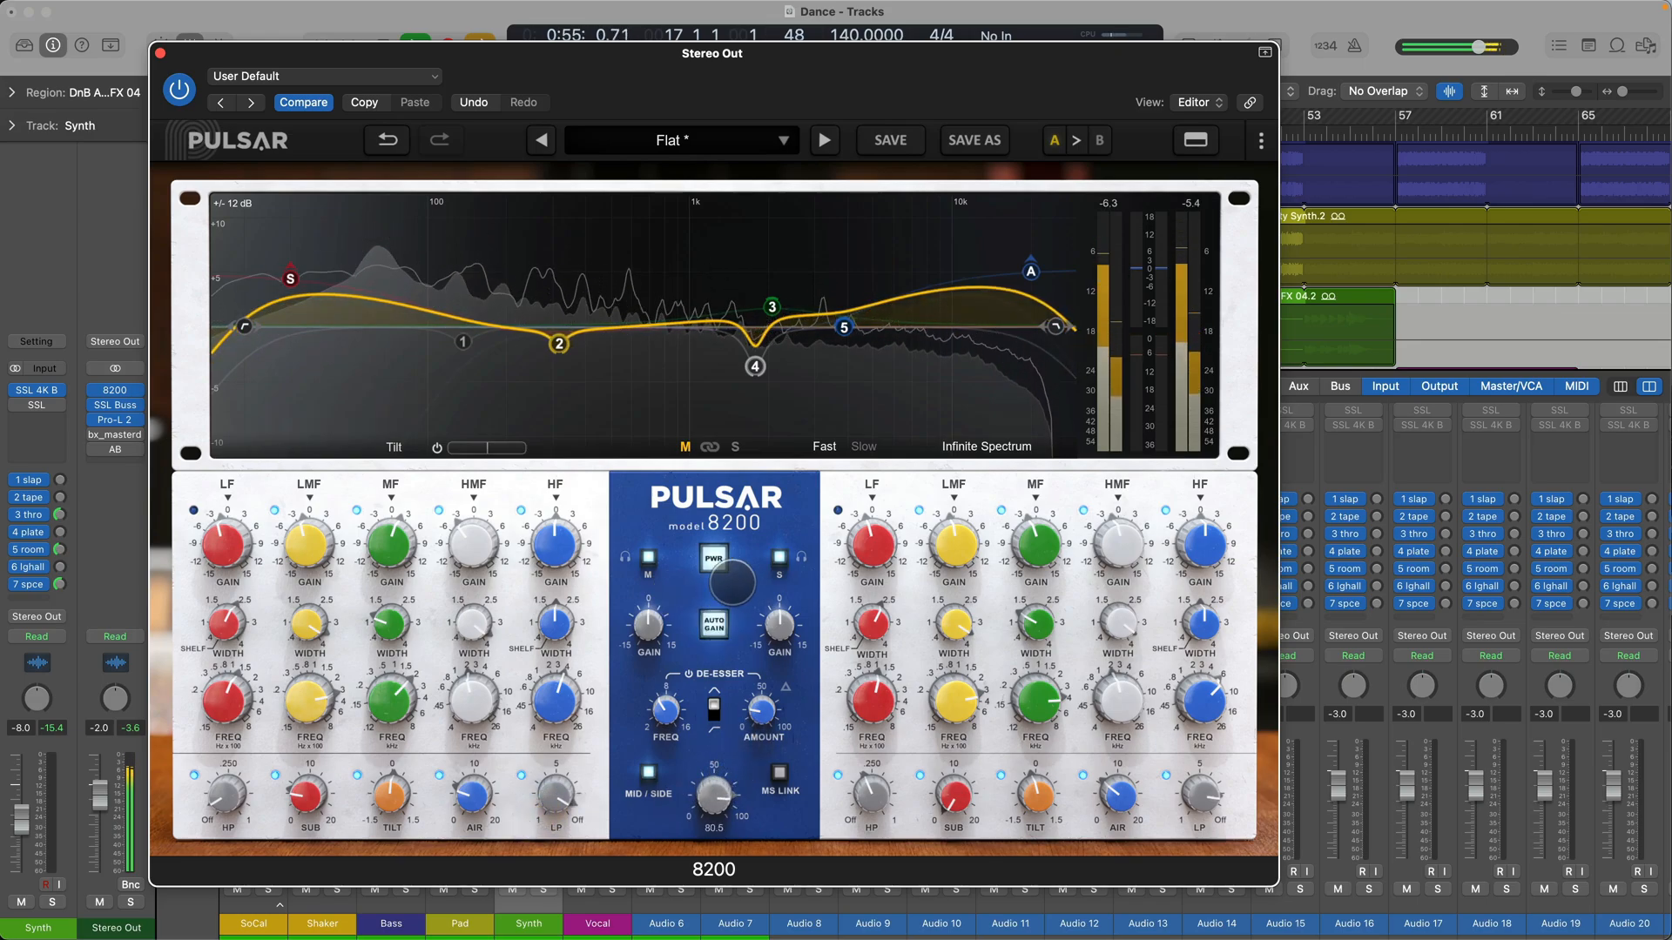
Step: Bypass the 8200 for comparison and lower the Stereo Out fader to about -27.5 dB
{"action": "left_click", "coordinate": [713, 562]}
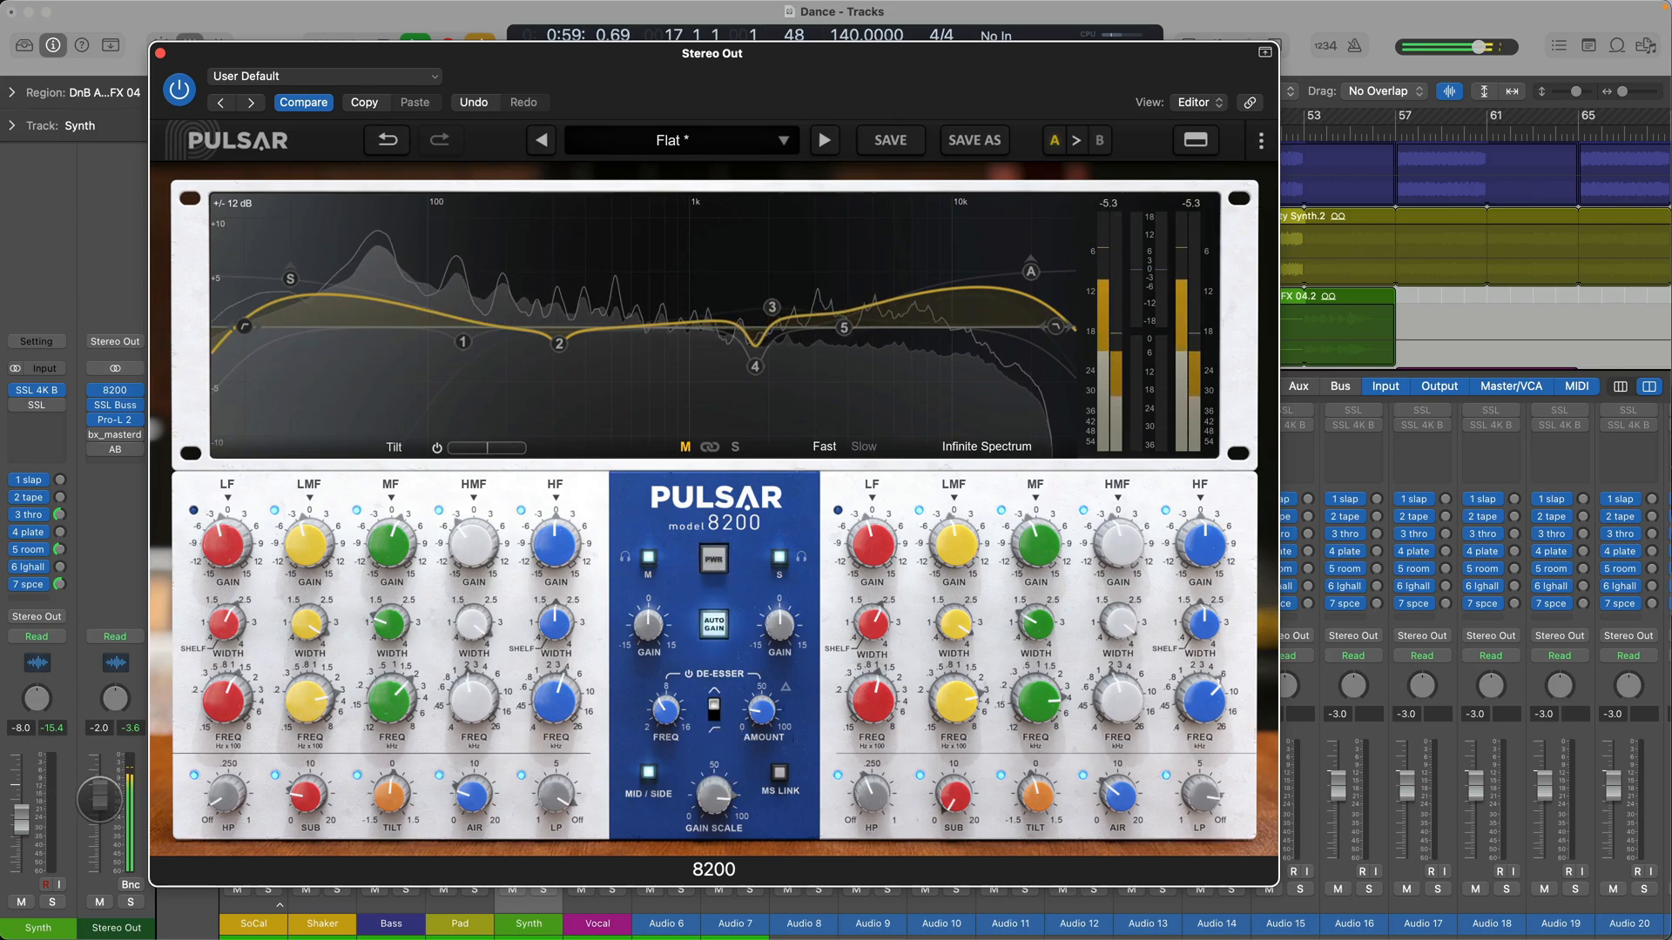
{"action": "left_click_drag", "start_coordinate": [100, 794], "coordinate": [123, 900]}
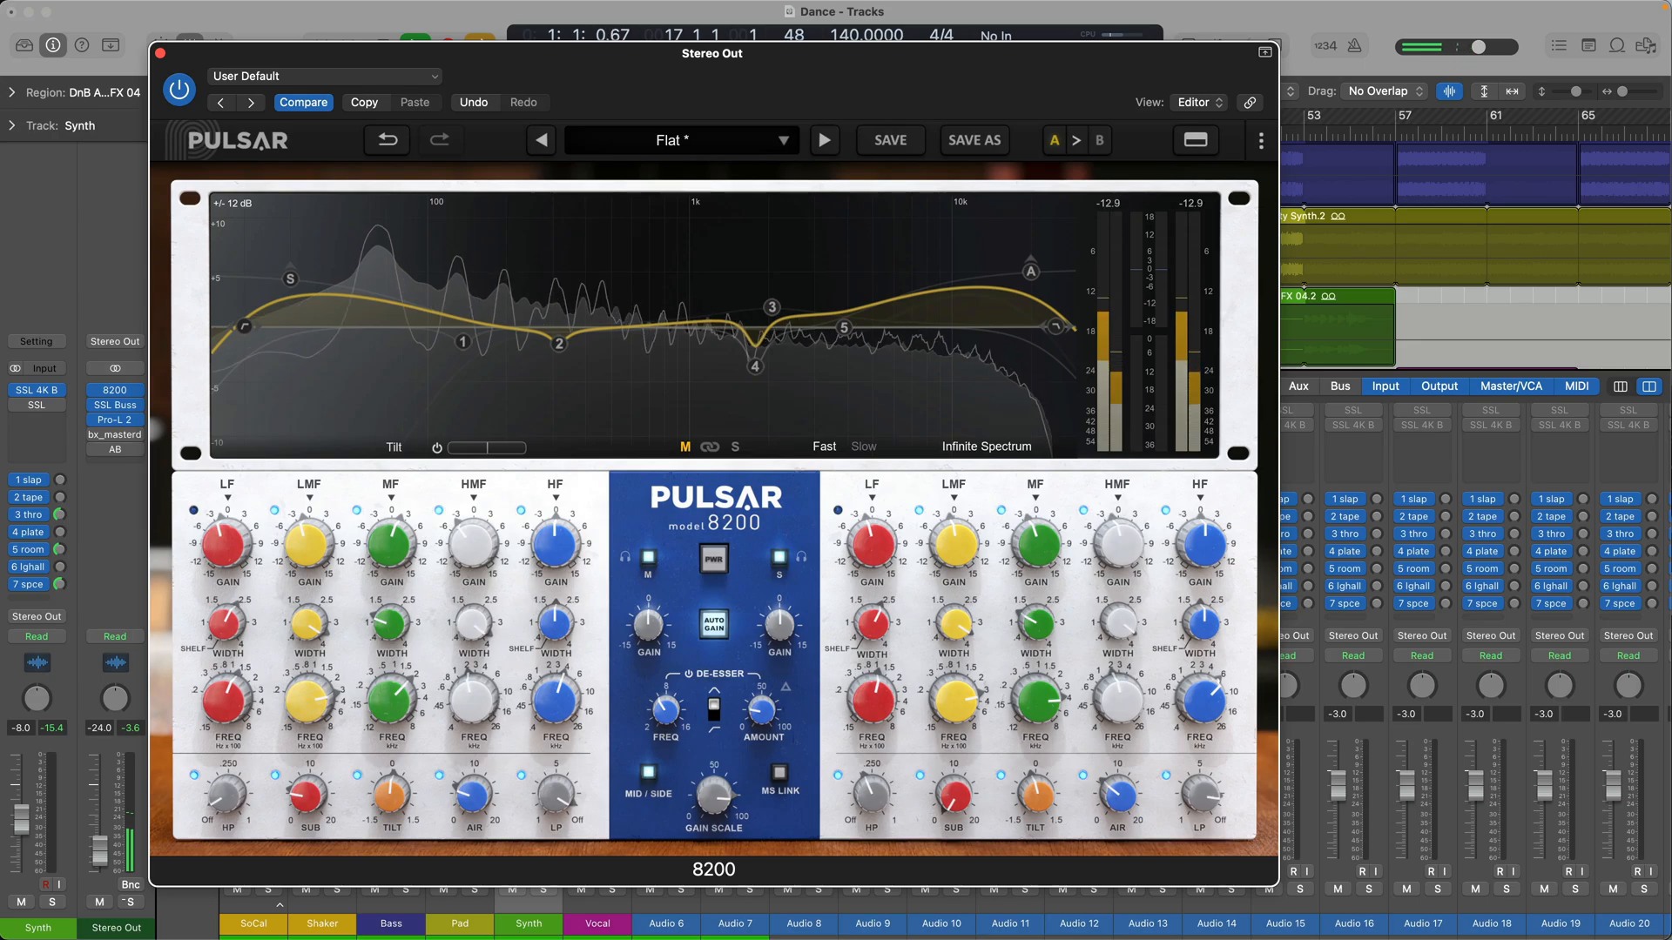
{"action": "left_click", "coordinate": [123, 901]}
{"action": "left_click", "coordinate": [122, 901]}
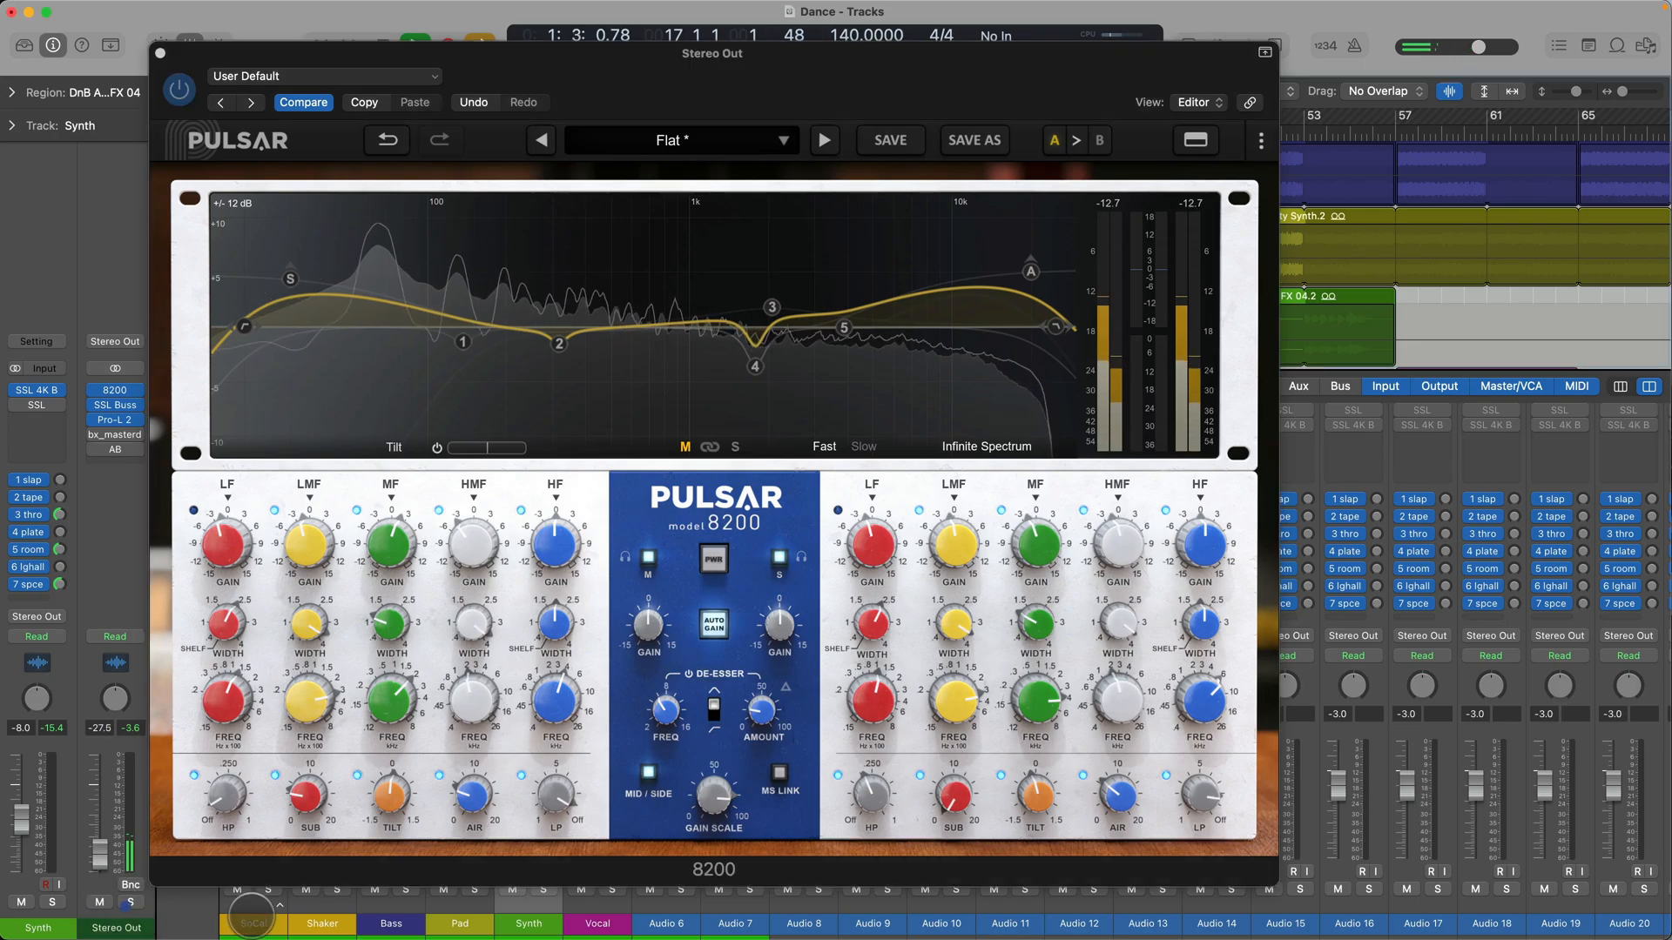
Step: Examine the plug-in's realtime and offline oversampling options
{"action": "left_click", "coordinate": [1259, 139]}
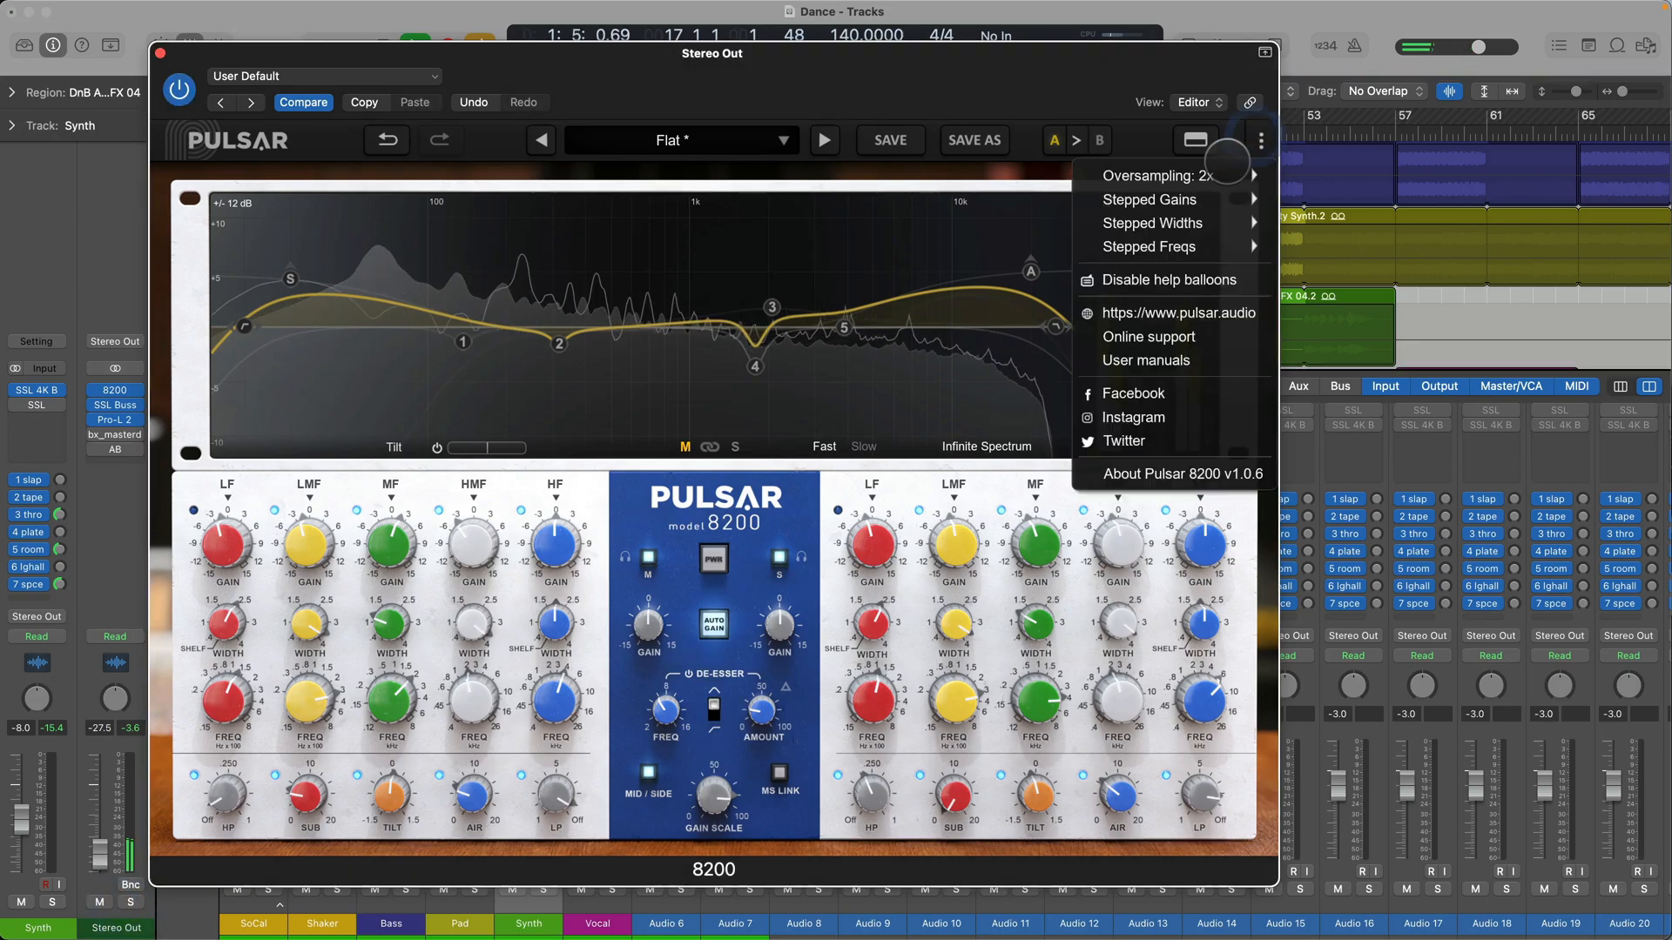
{"action": "mouse_move", "coordinate": [1207, 180]}
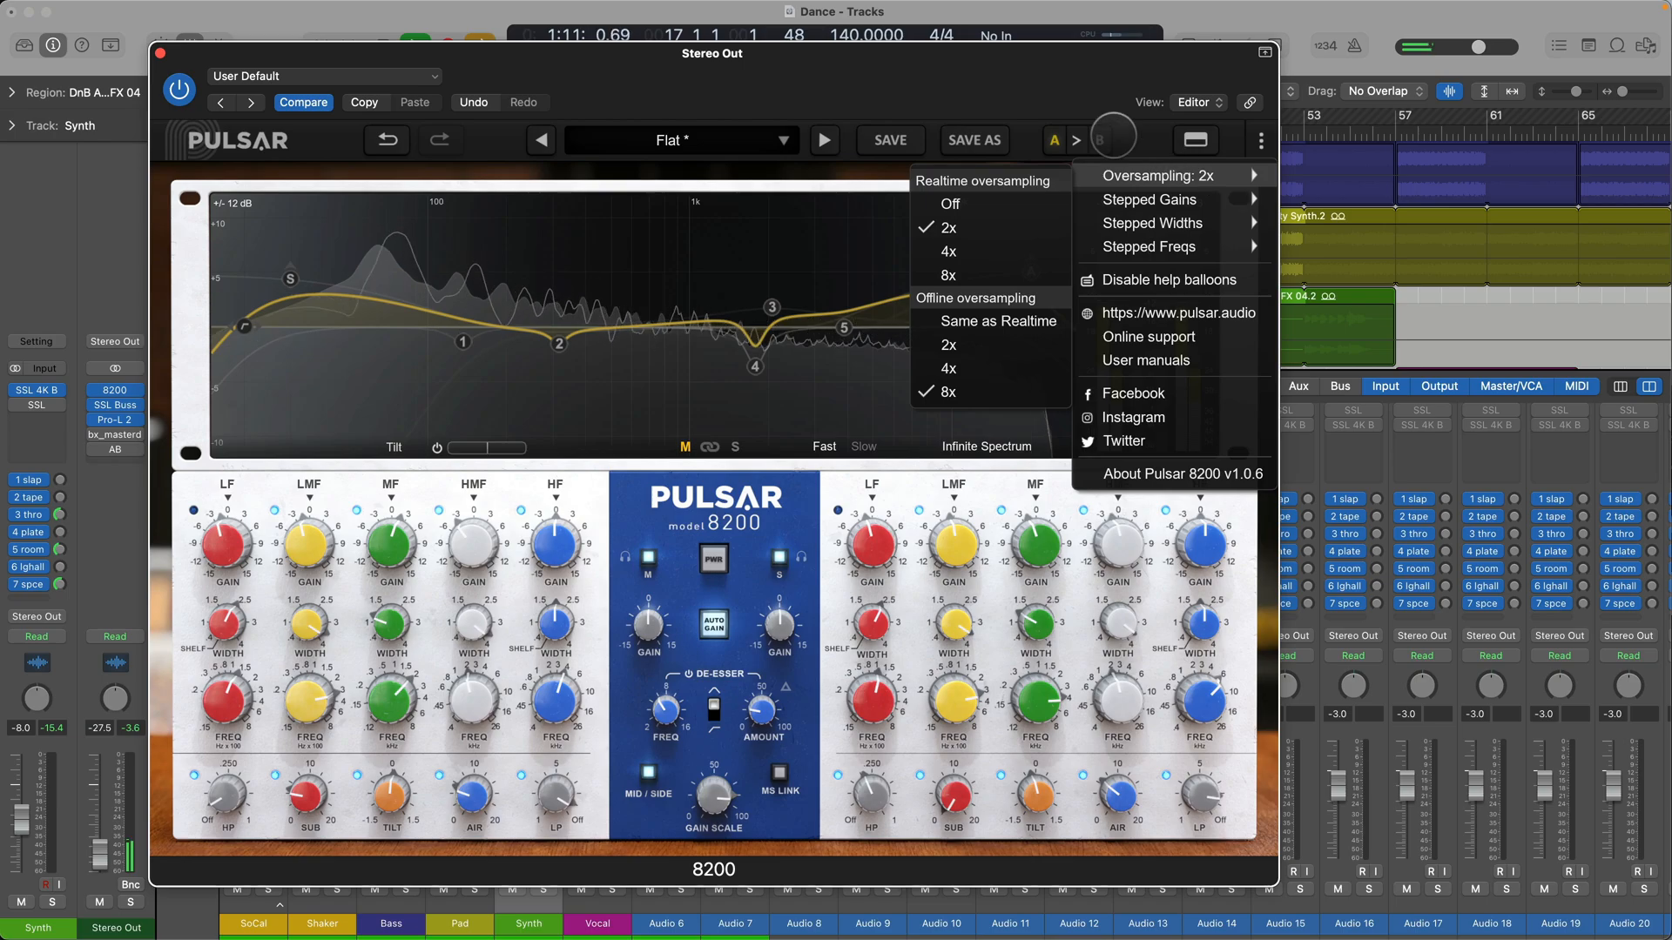
{"action": "left_click", "coordinate": [960, 103]}
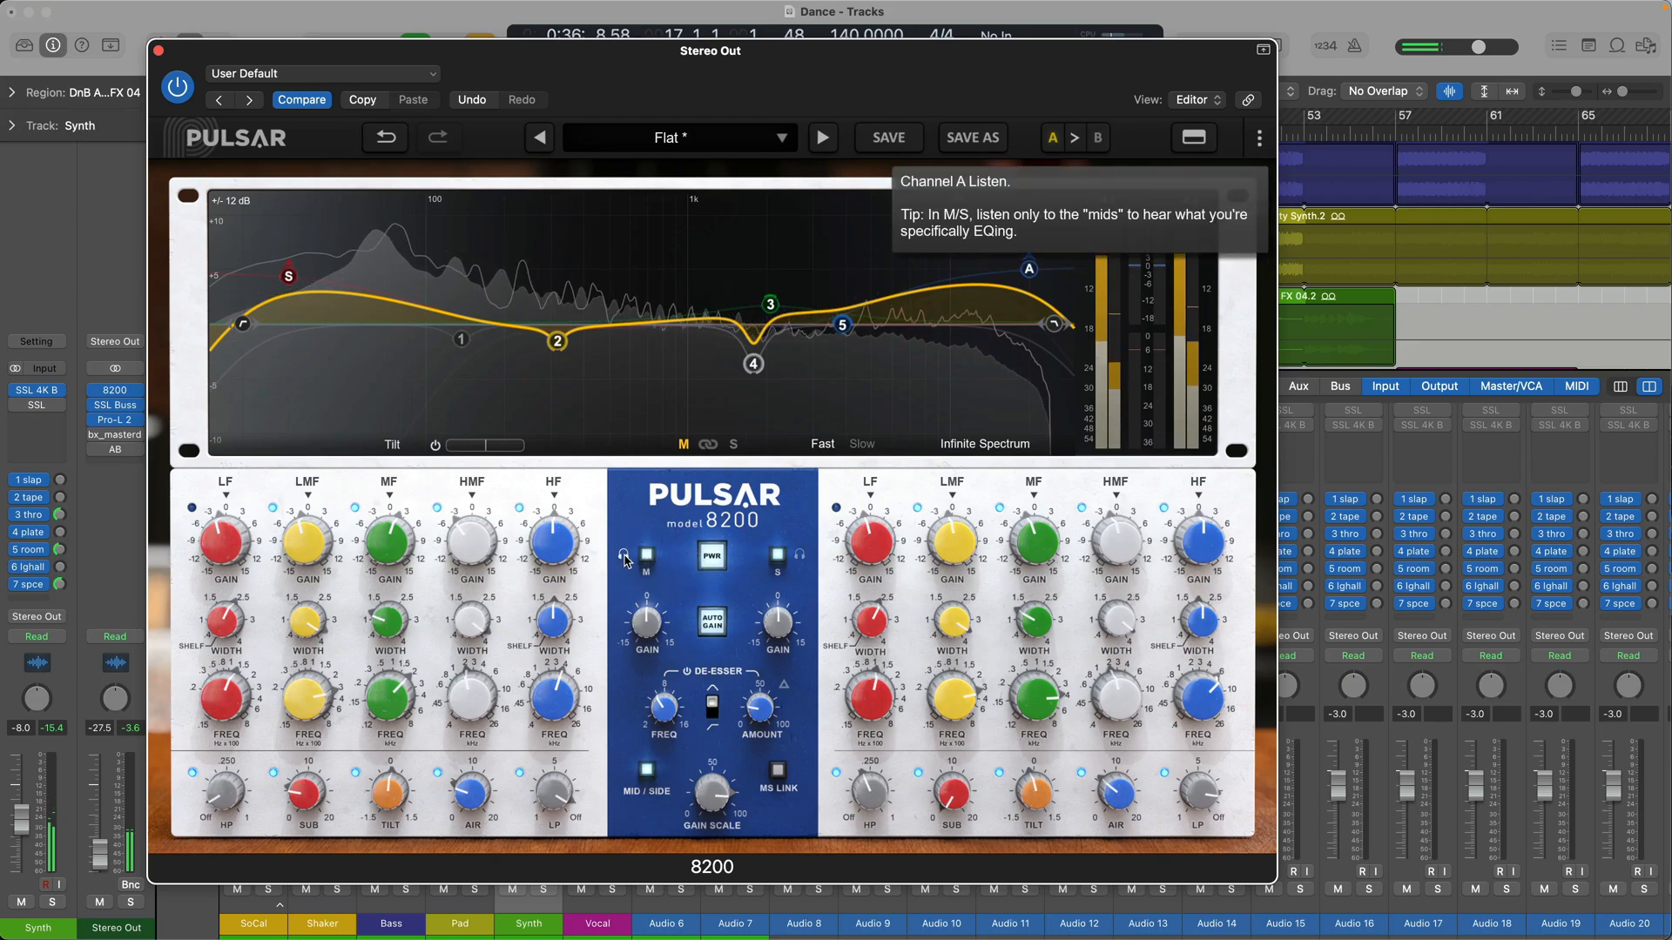
Step: Toggle the side channel's listen mode and set the spectrum analyser's speed to Slow
{"action": "left_click", "coordinate": [799, 554]}
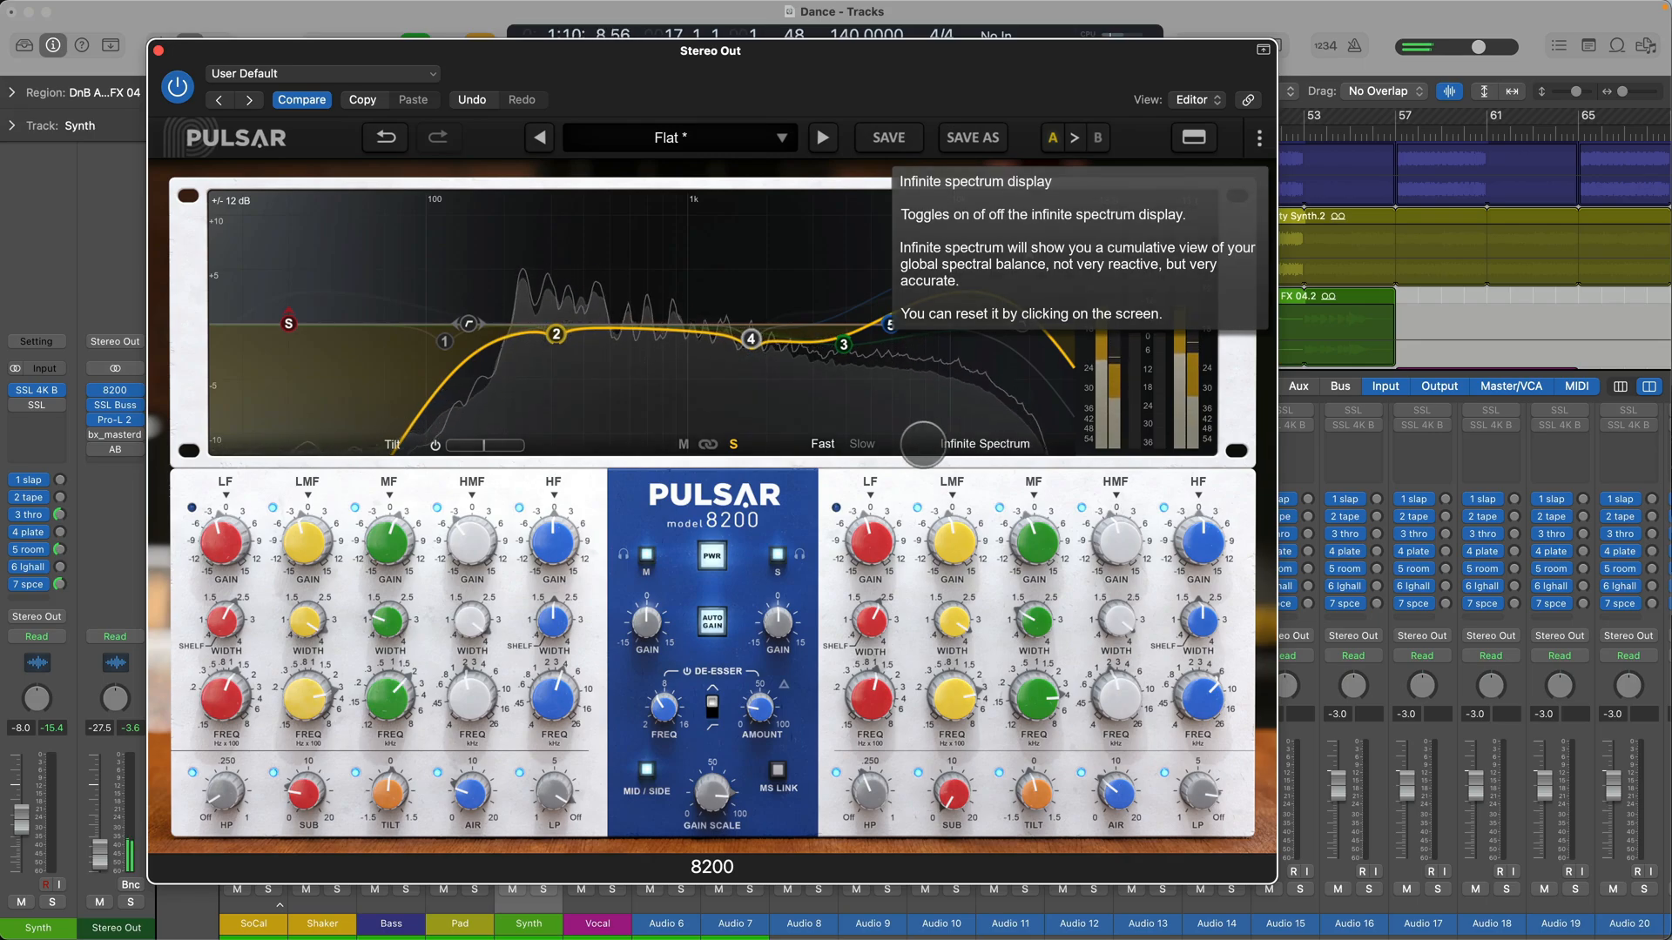
{"action": "left_click", "coordinate": [866, 445]}
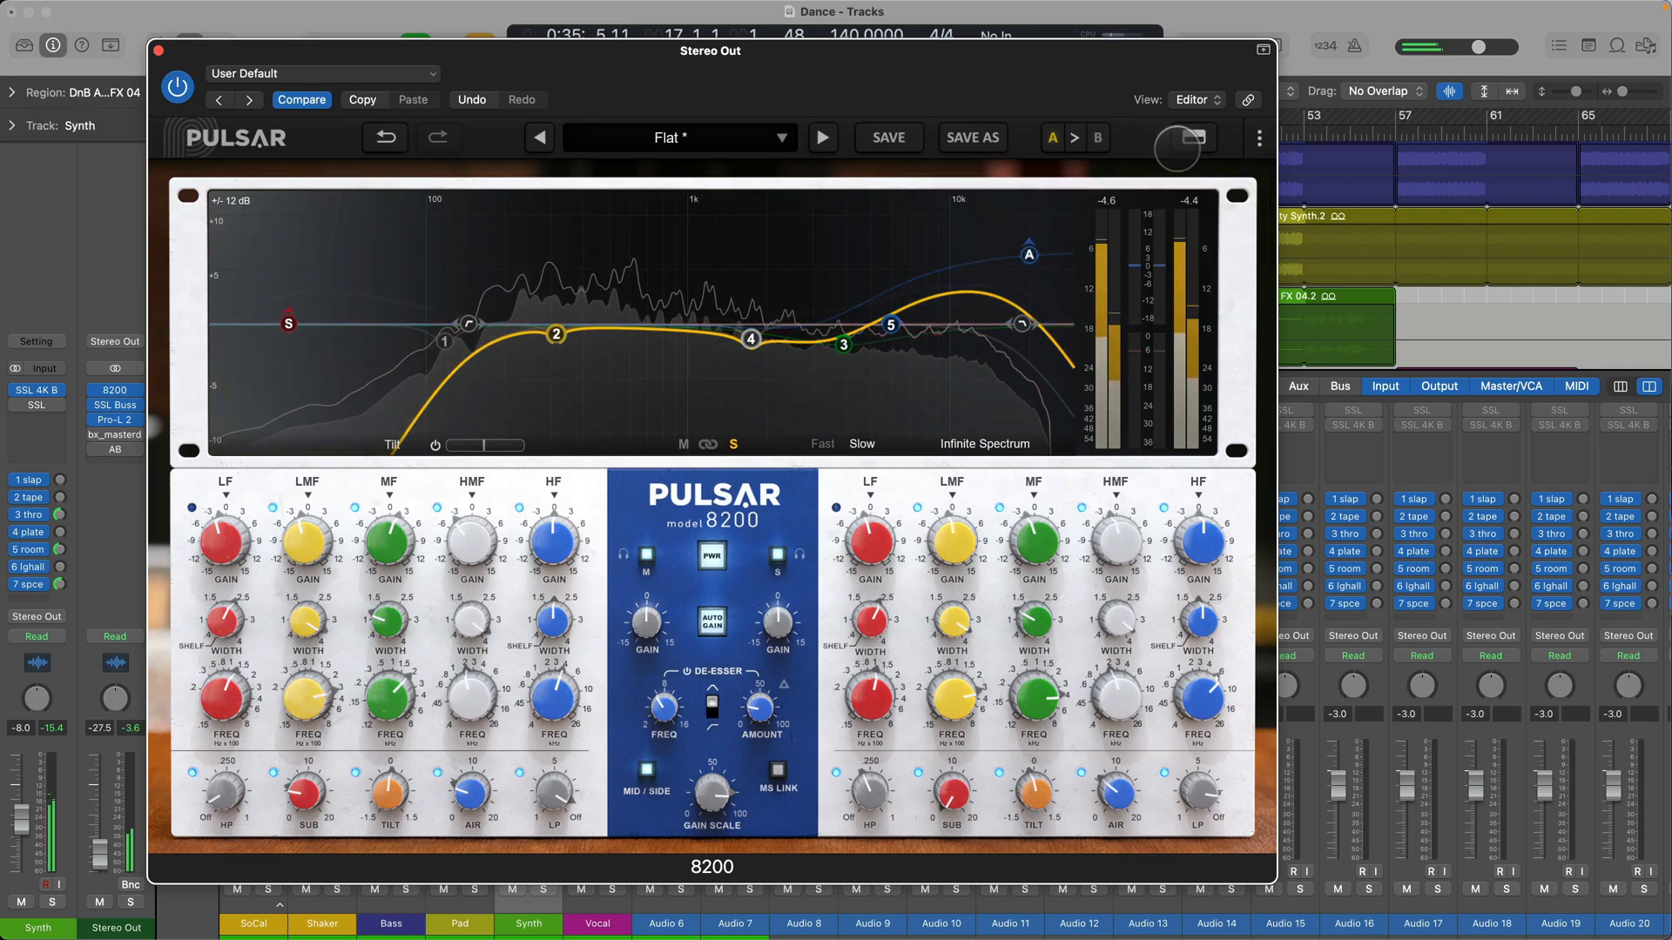
Step: Hide the plug-in window's host header and reposition the window, with the Stereo Out fader at about -25.0 dB
{"action": "left_click_drag", "start_coordinate": [1263, 42], "coordinate": [1261, 44]}
{"action": "left_click", "coordinate": [1261, 49]}
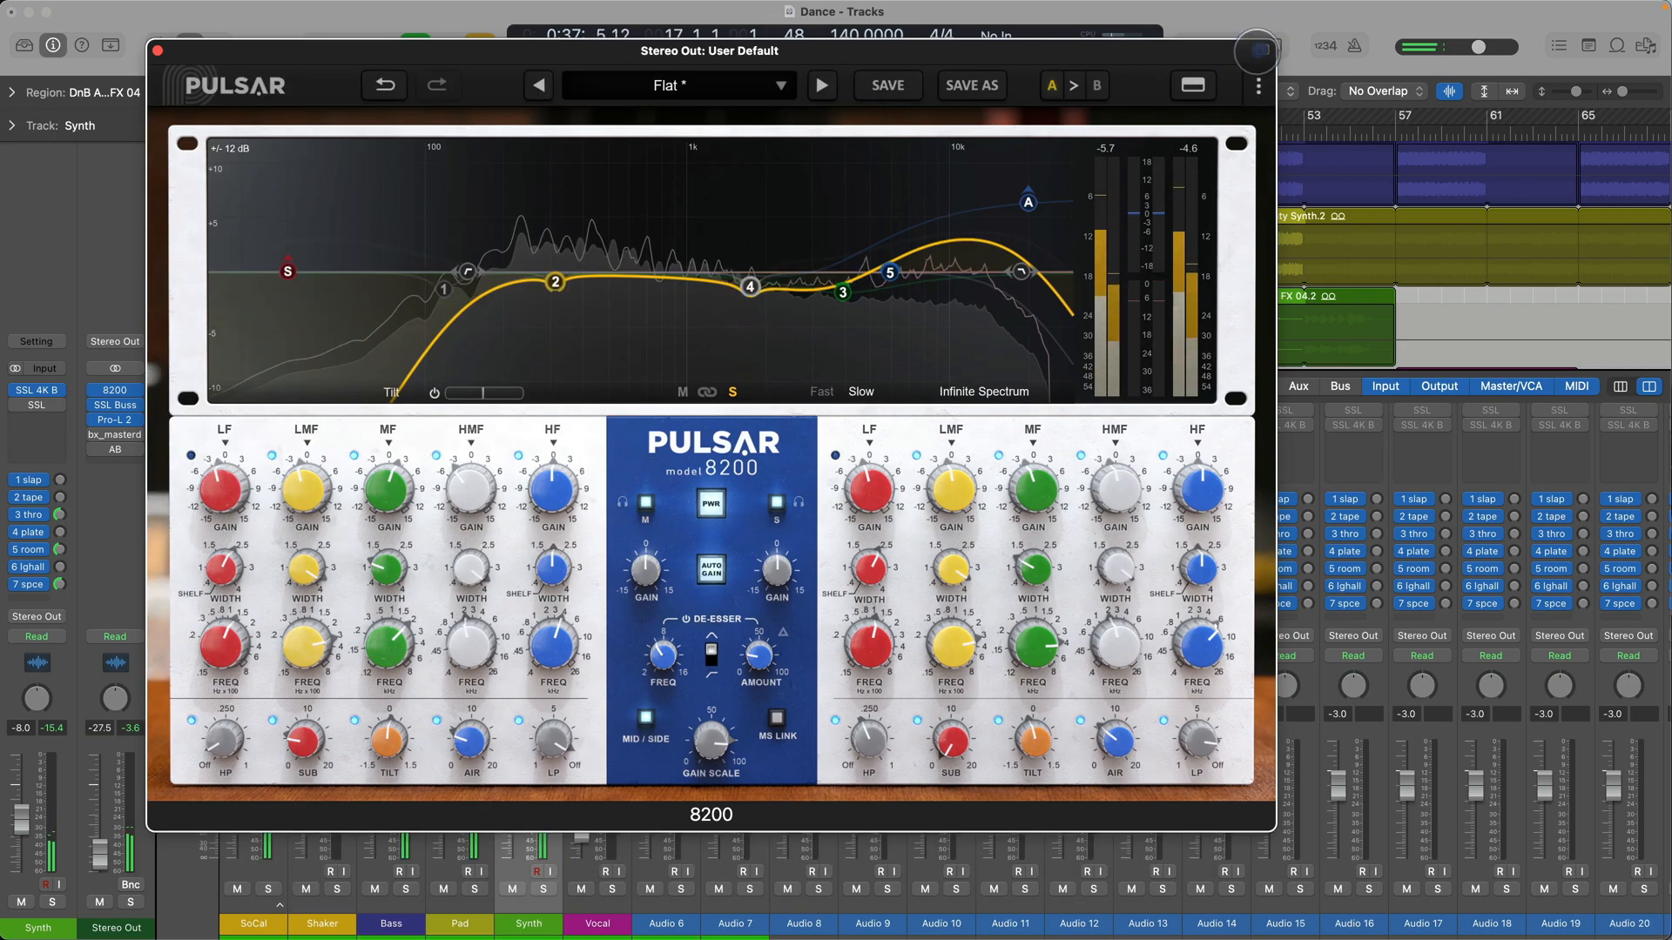
{"action": "left_click_drag", "start_coordinate": [98, 851], "coordinate": [95, 857]}
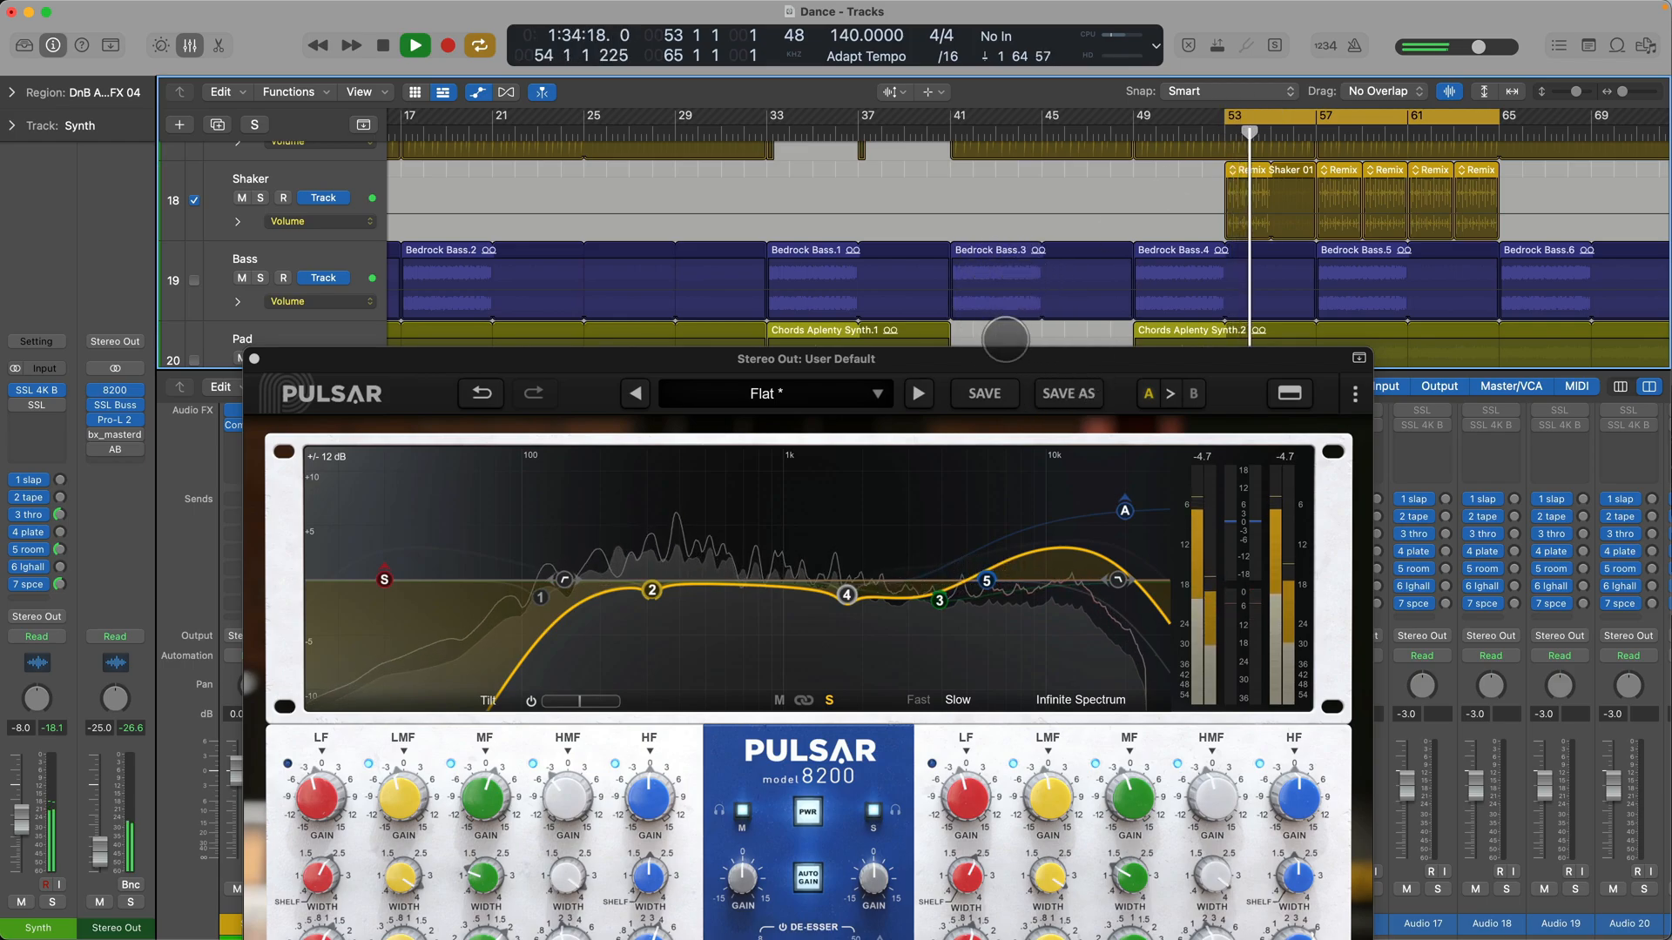
{"action": "left_click_drag", "start_coordinate": [1003, 354], "coordinate": [884, 96]}
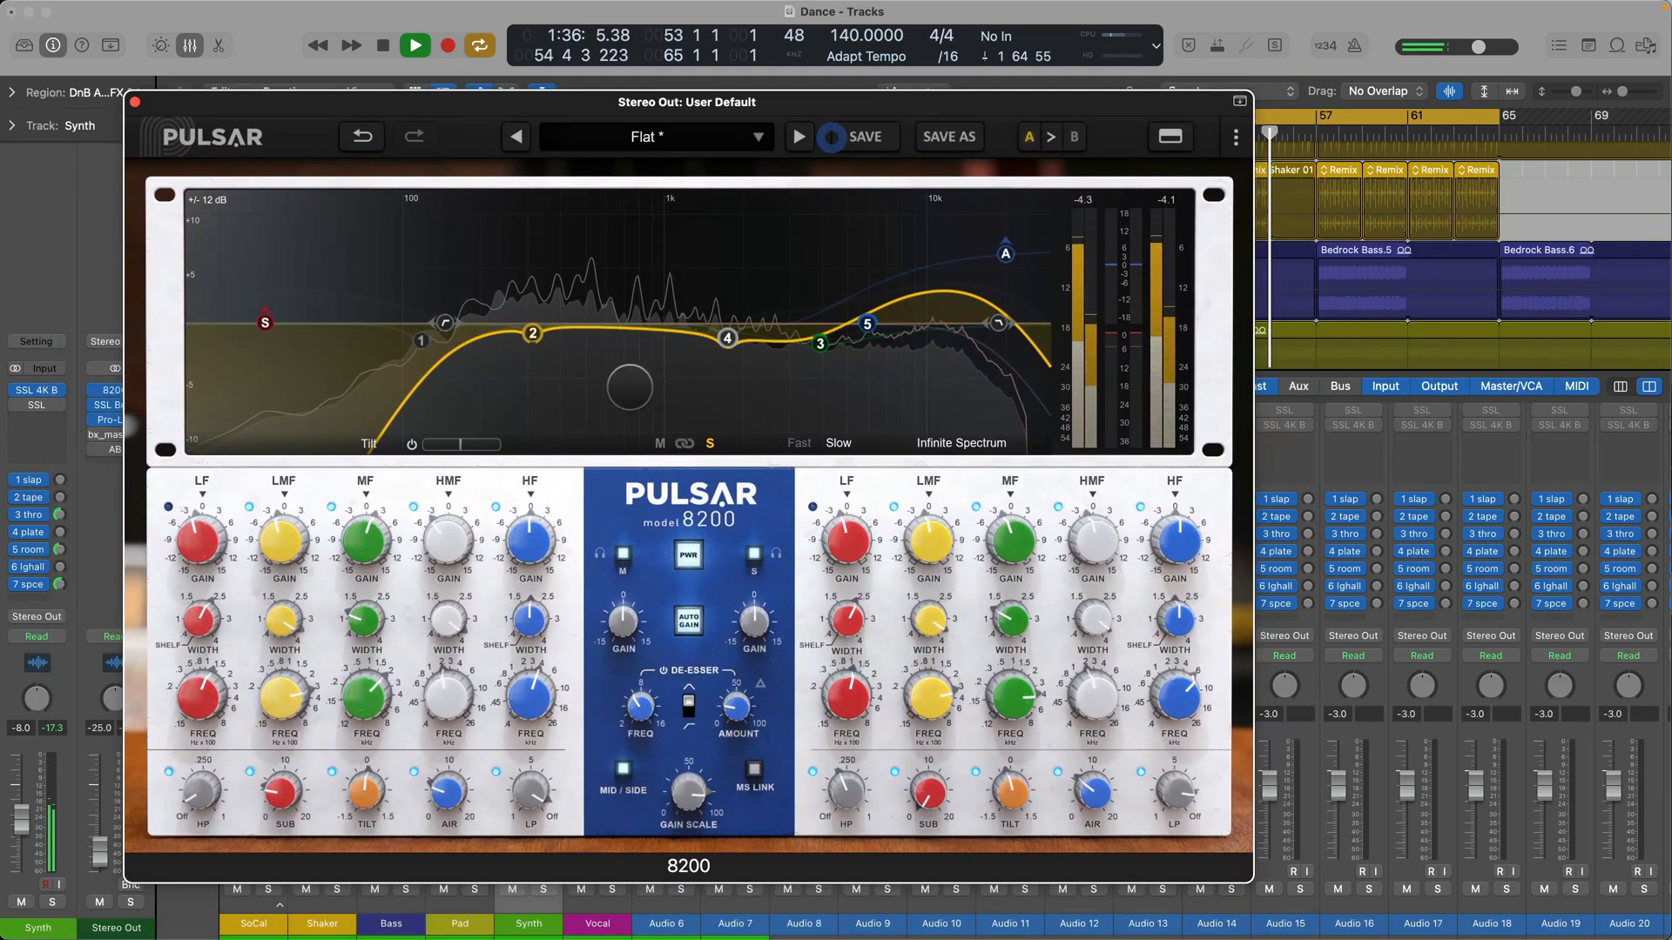
Step: Compare the bypassed and active EQ at full level, raising the Stereo Out fader to about -2.0 dB
{"action": "left_click", "coordinate": [702, 548]}
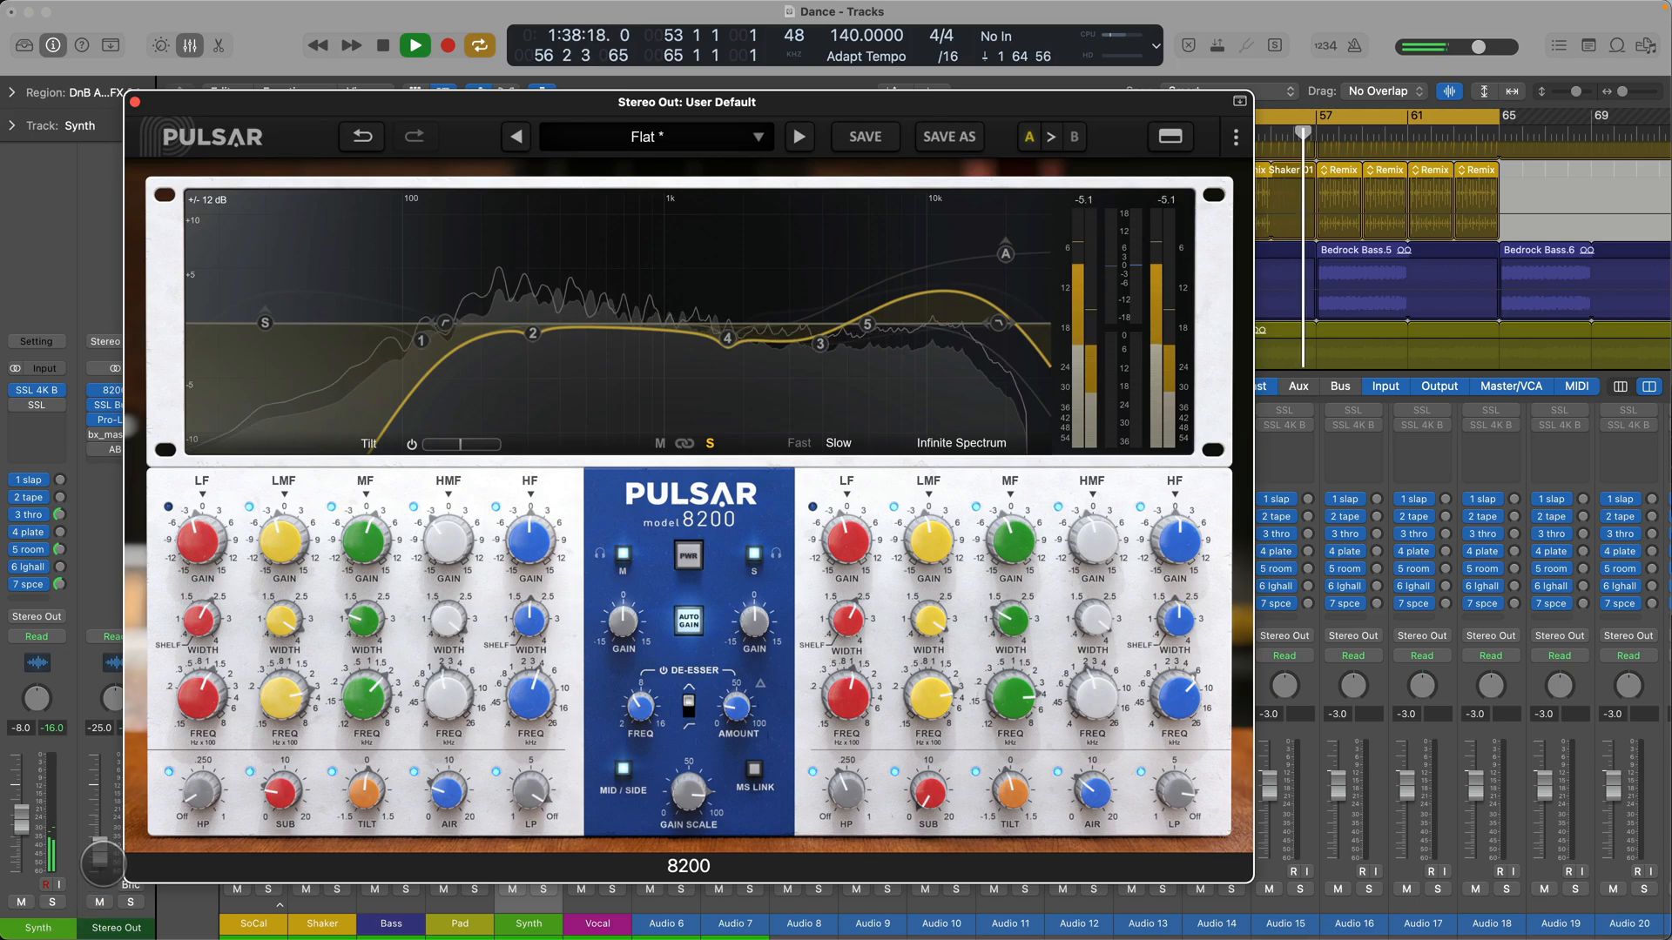
{"action": "left_click_drag", "start_coordinate": [101, 863], "coordinate": [103, 751]}
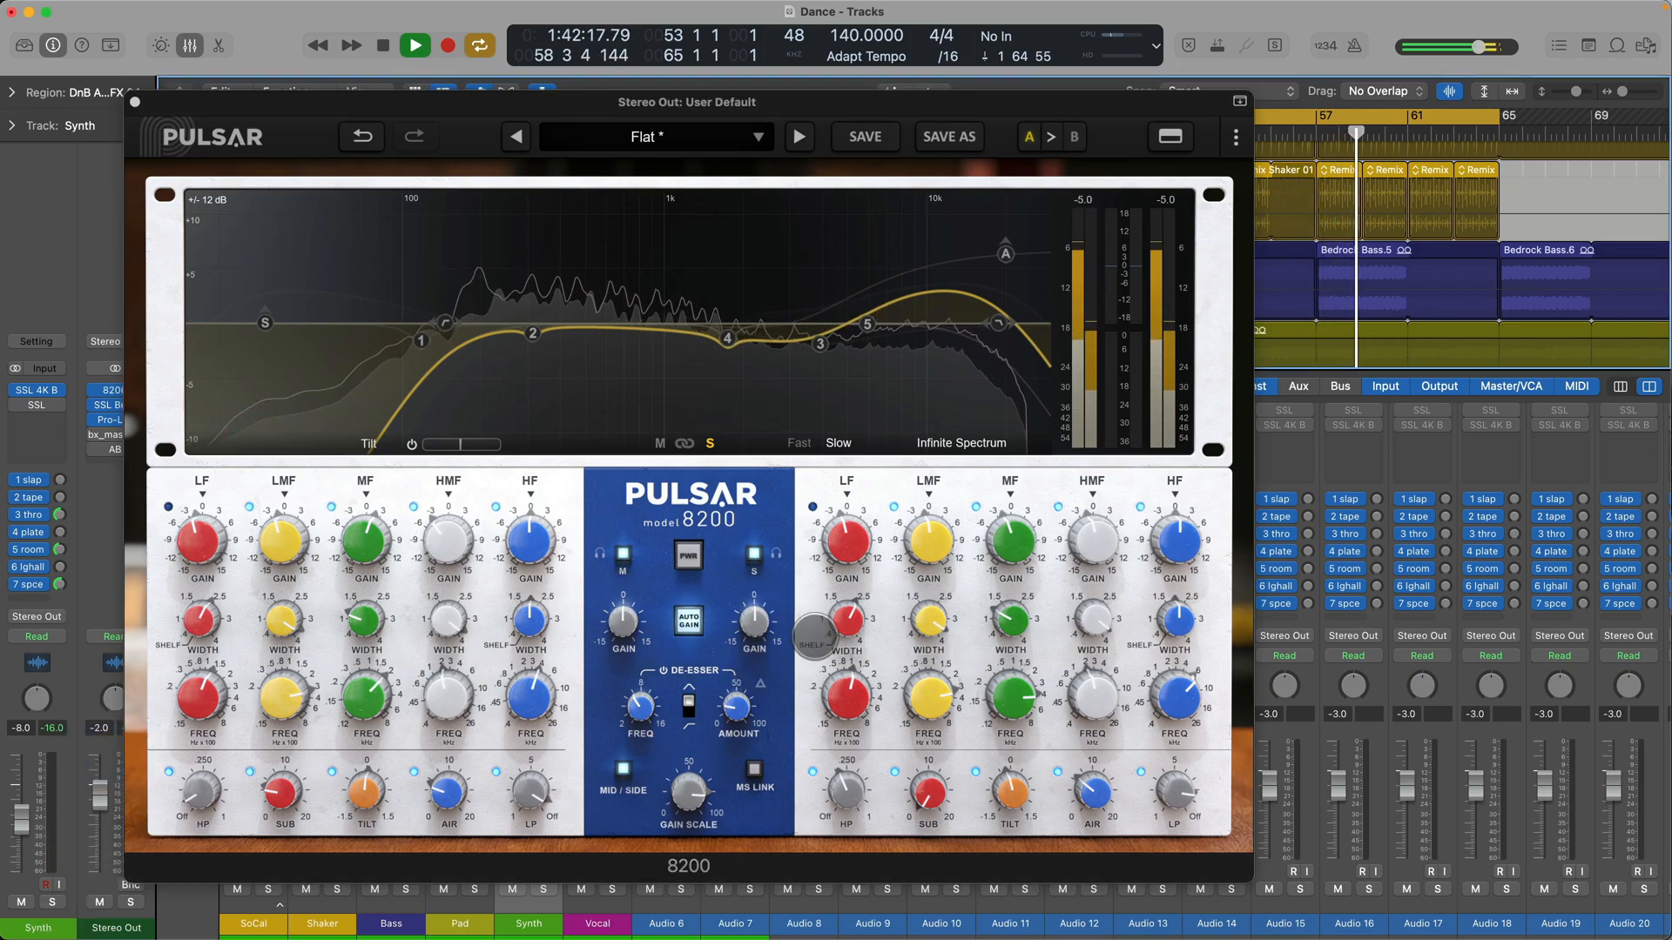
{"action": "left_click", "coordinate": [688, 556]}
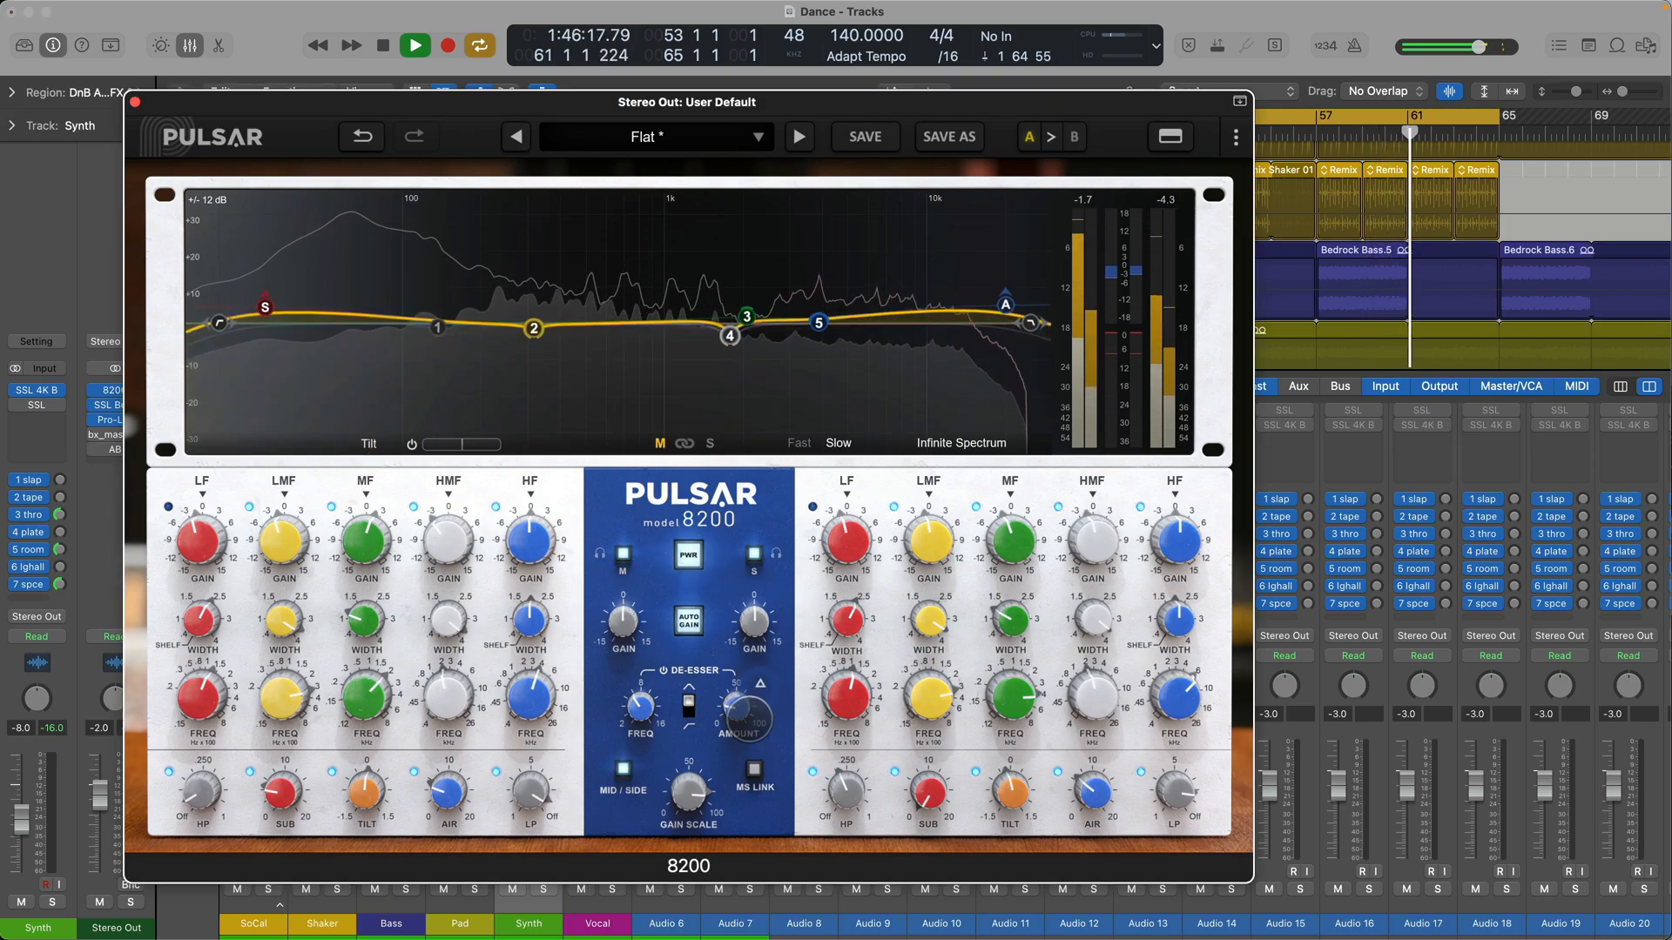
Step: Set the de-esser's frequency to about 9.45 kHz, toggle its filter shape and turn off its delta listening
{"action": "left_click_drag", "start_coordinate": [653, 708], "coordinate": [676, 658]}
{"action": "left_click", "coordinate": [687, 705]}
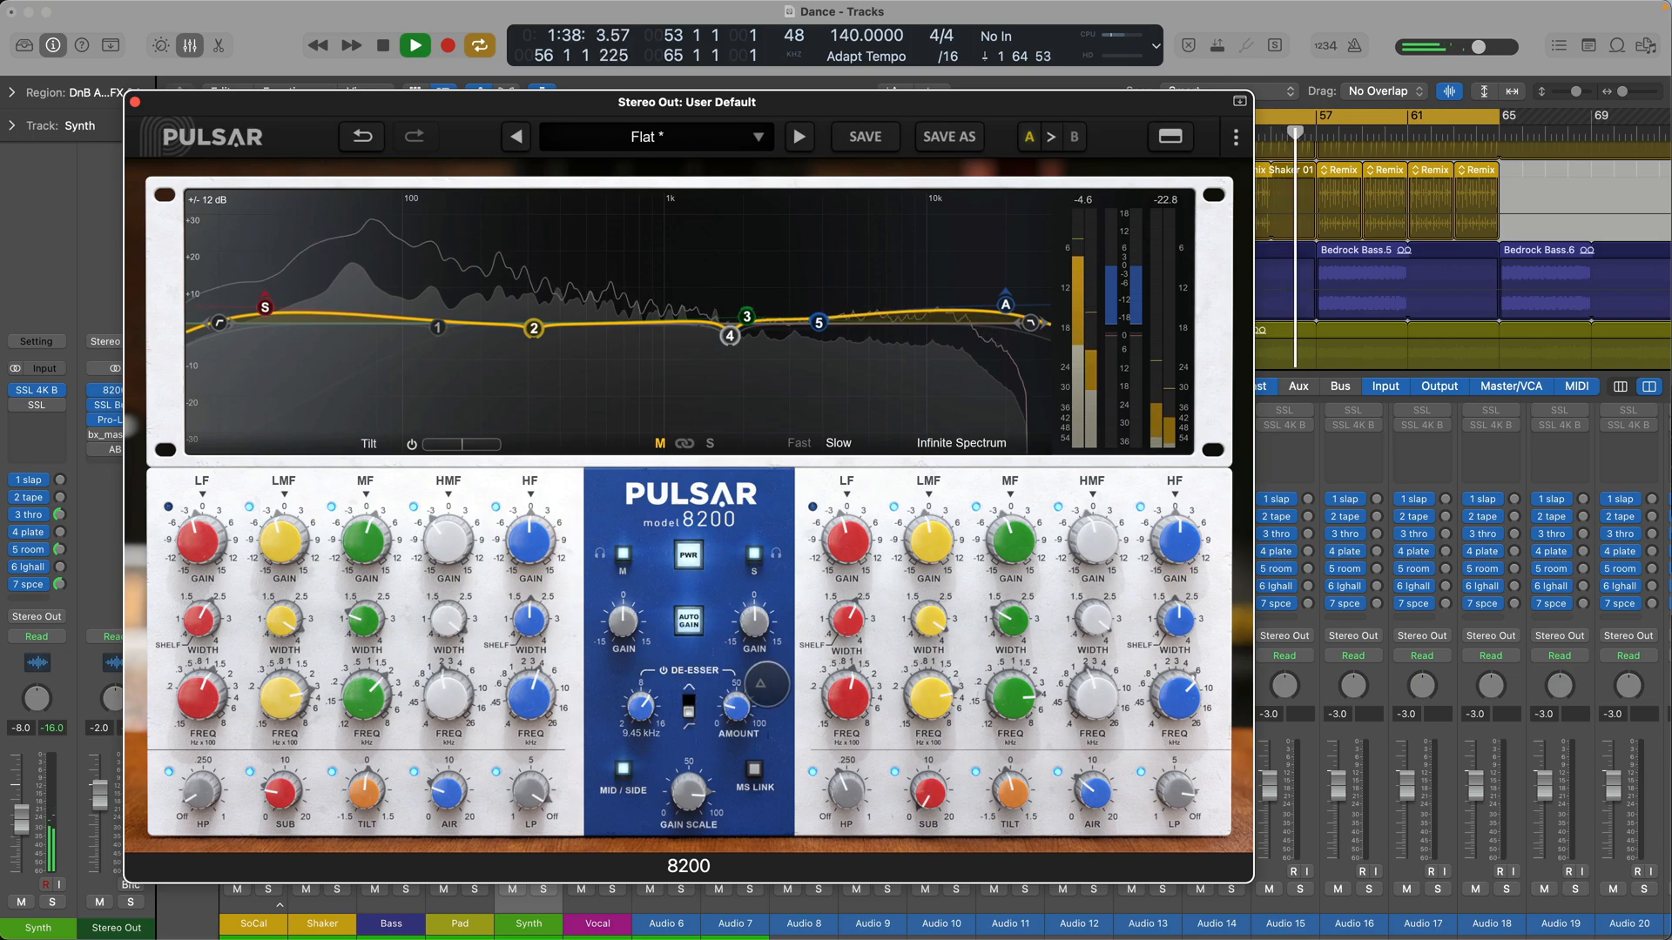
{"action": "left_click", "coordinate": [760, 686]}
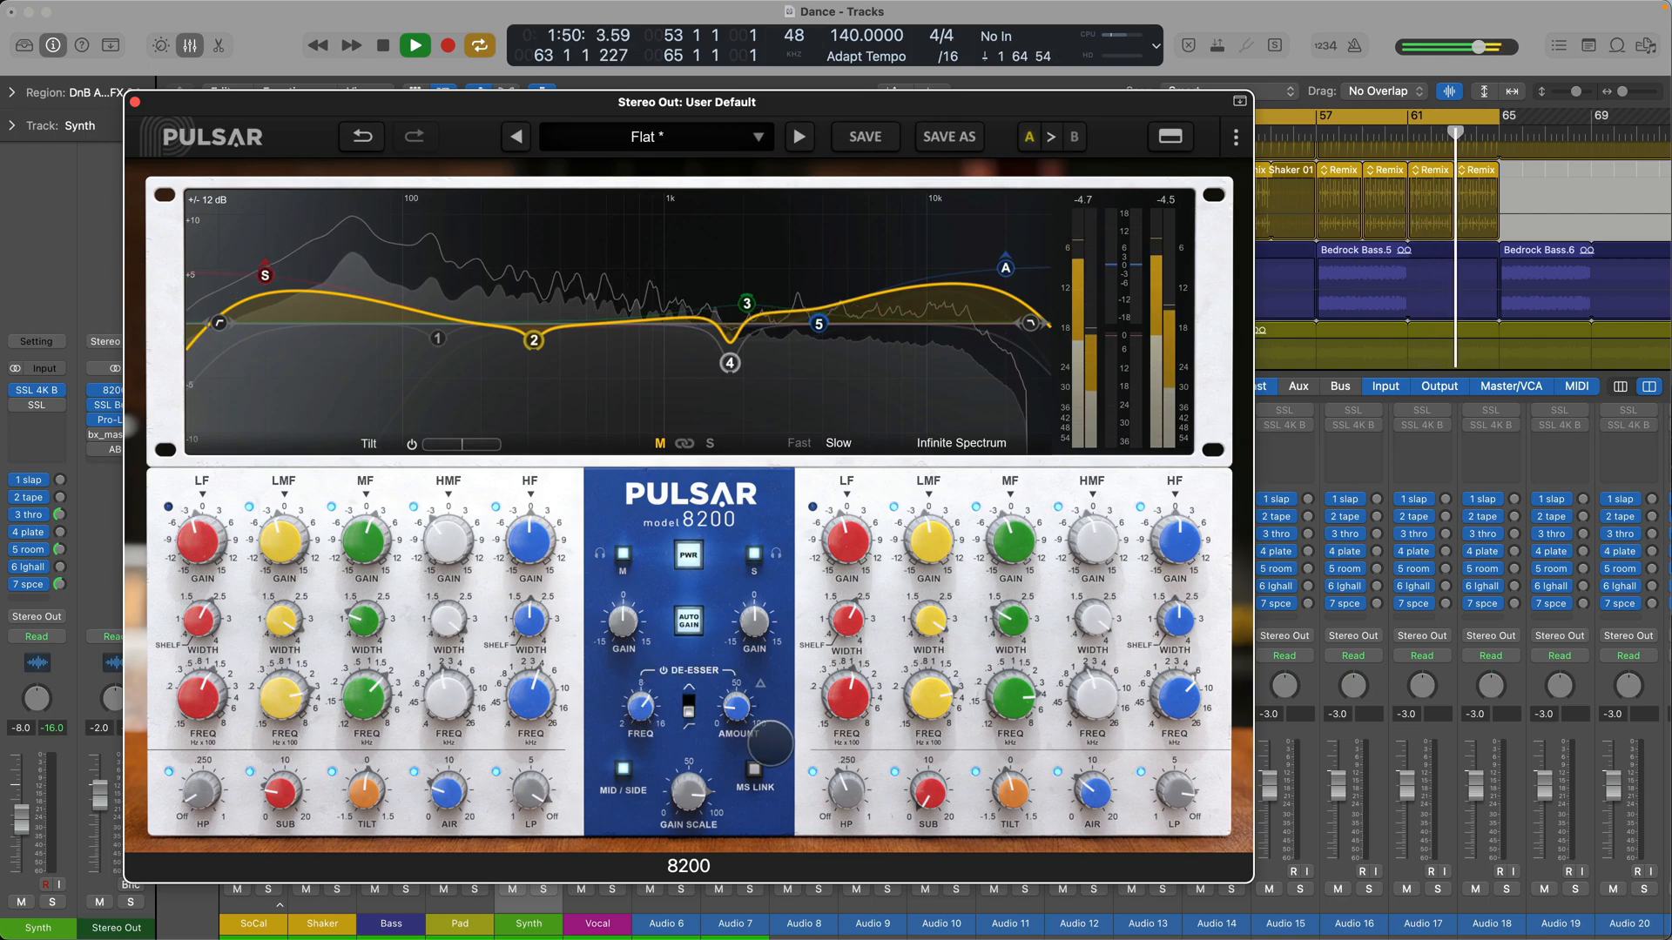
Step: Lower the Stereo Out fader to about -26.5 dB and check the mid channel's LF gain
{"action": "left_click_drag", "start_coordinate": [99, 794], "coordinate": [139, 902]}
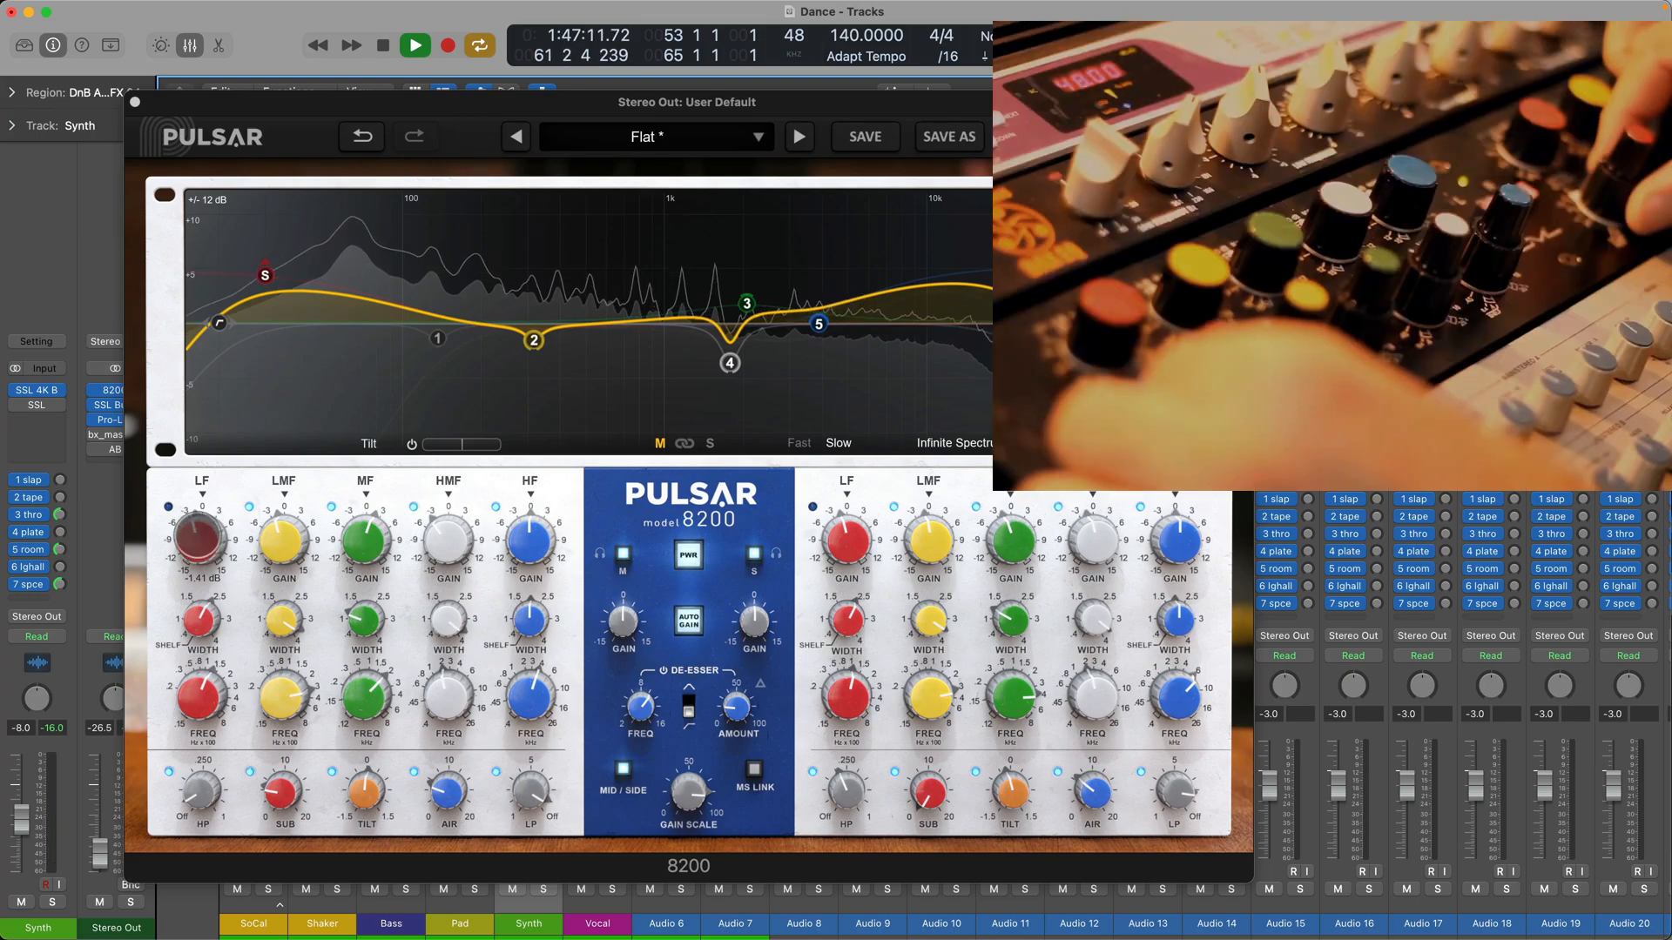
{"action": "left_click", "coordinate": [198, 537]}
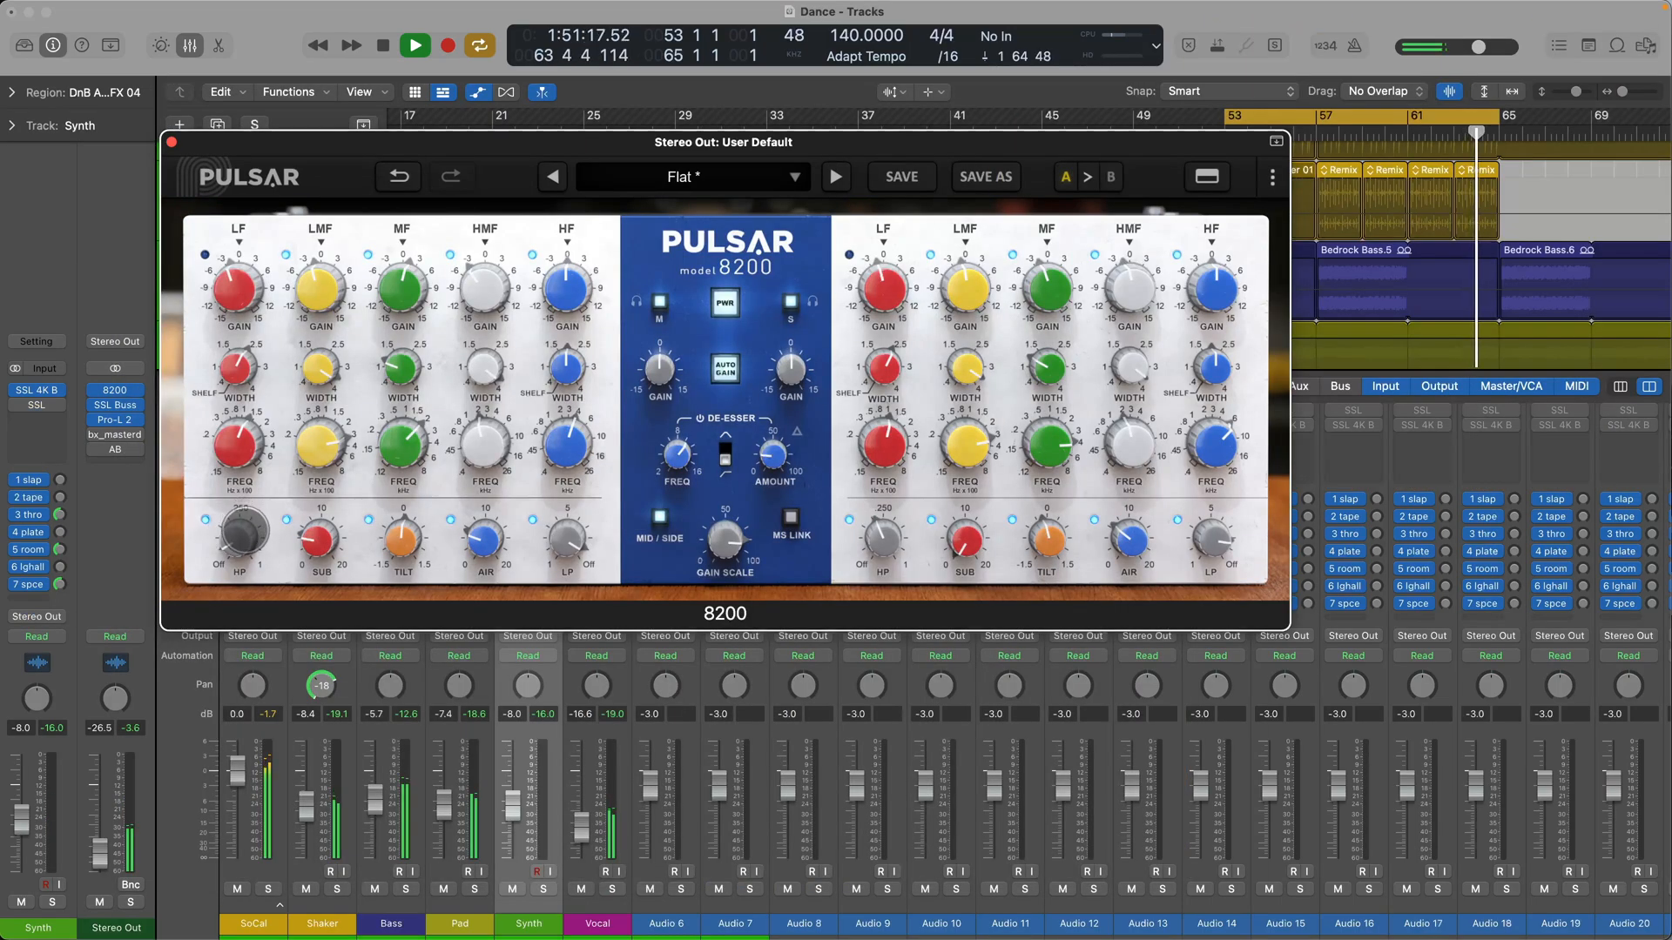
Step: Set the mid channel's Sub to about +3.5 dB and its Air to about +11.6 dB
{"action": "mouse_move", "coordinate": [318, 540]}
{"action": "left_mouse_down"}
{"action": "mouse_move", "coordinate": [328, 496]}
{"action": "mouse_move", "coordinate": [314, 540]}
{"action": "left_mouse_up"}
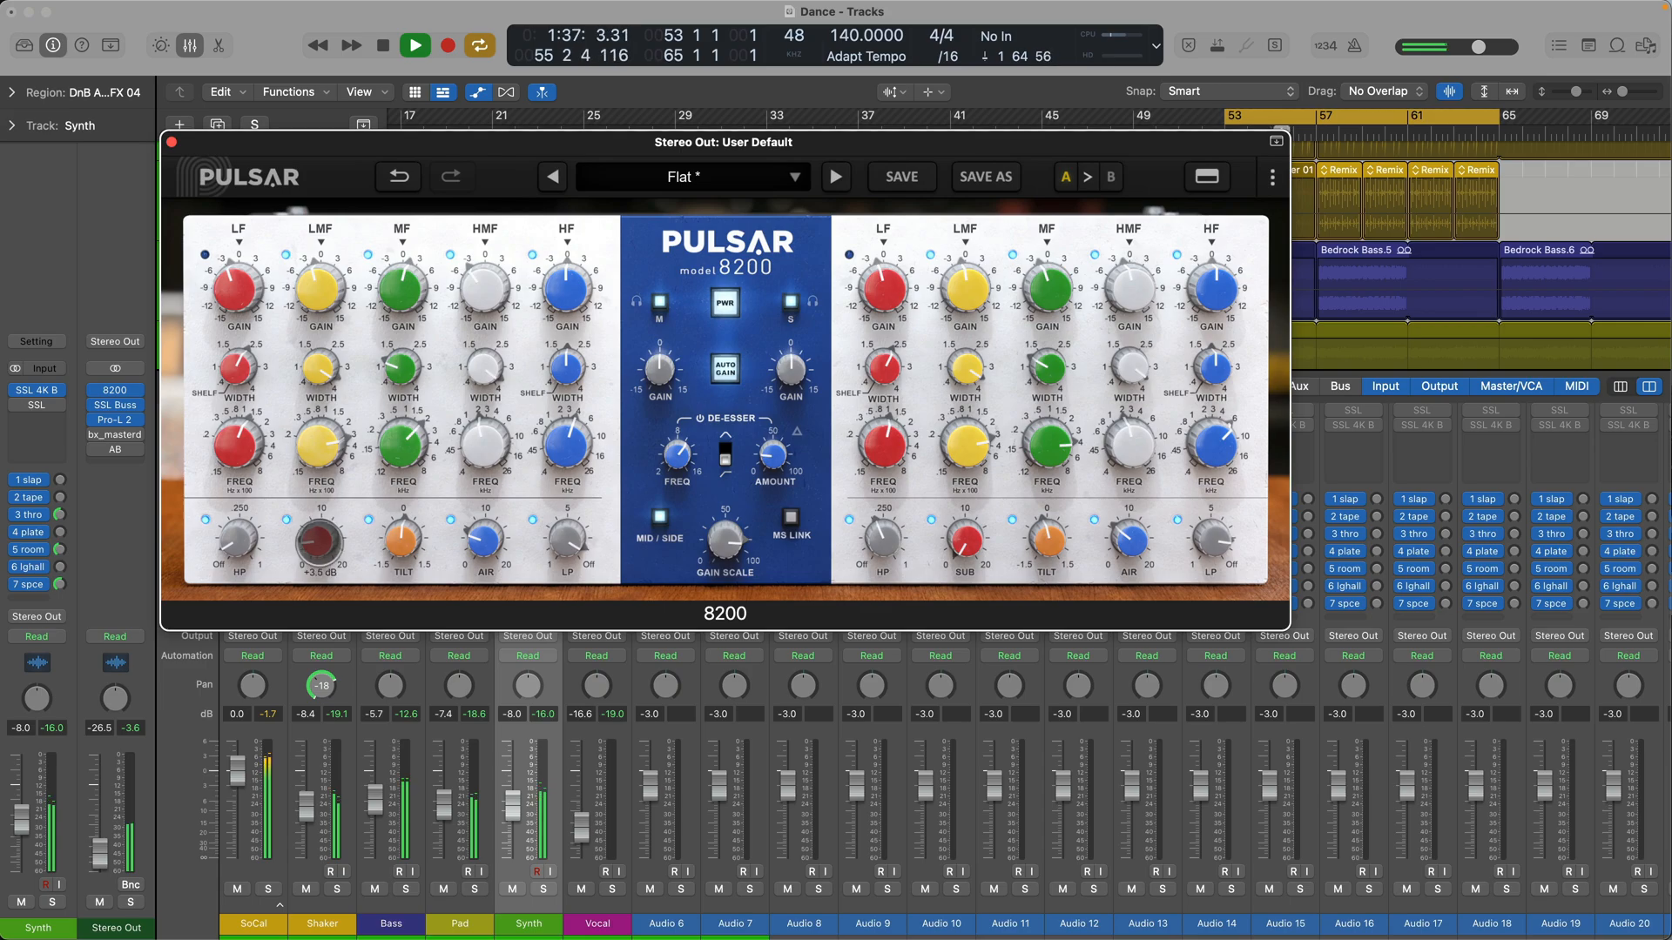
{"action": "left_click_drag", "start_coordinate": [318, 544], "coordinate": [319, 542]}
{"action": "left_click_drag", "start_coordinate": [484, 539], "coordinate": [488, 477]}
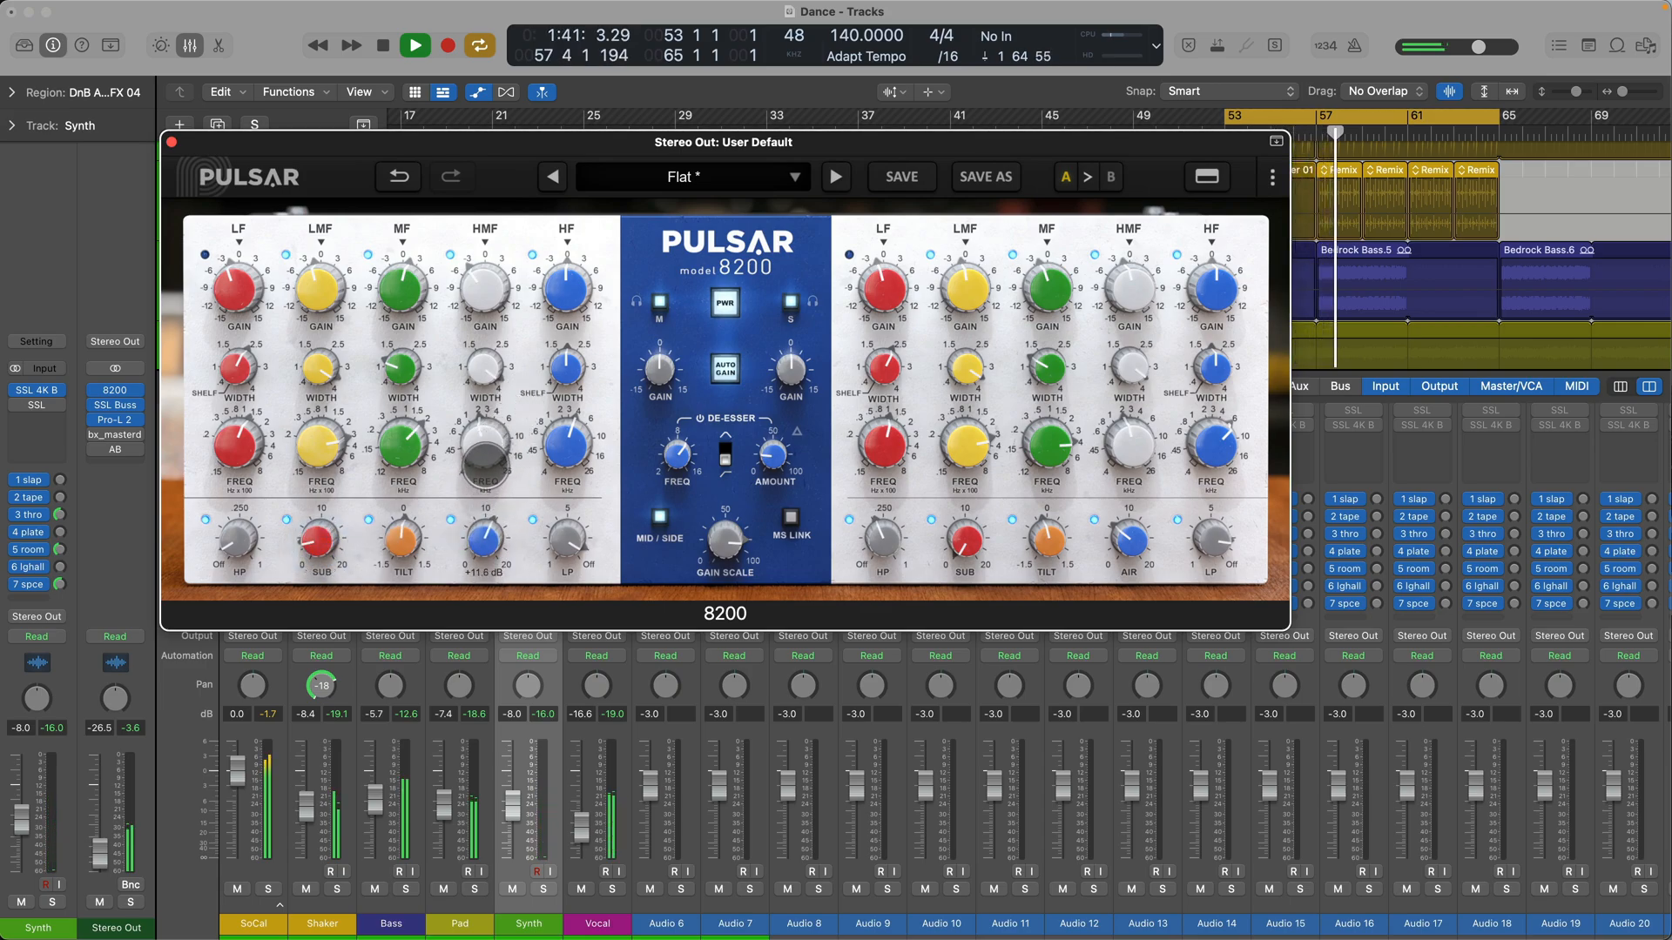